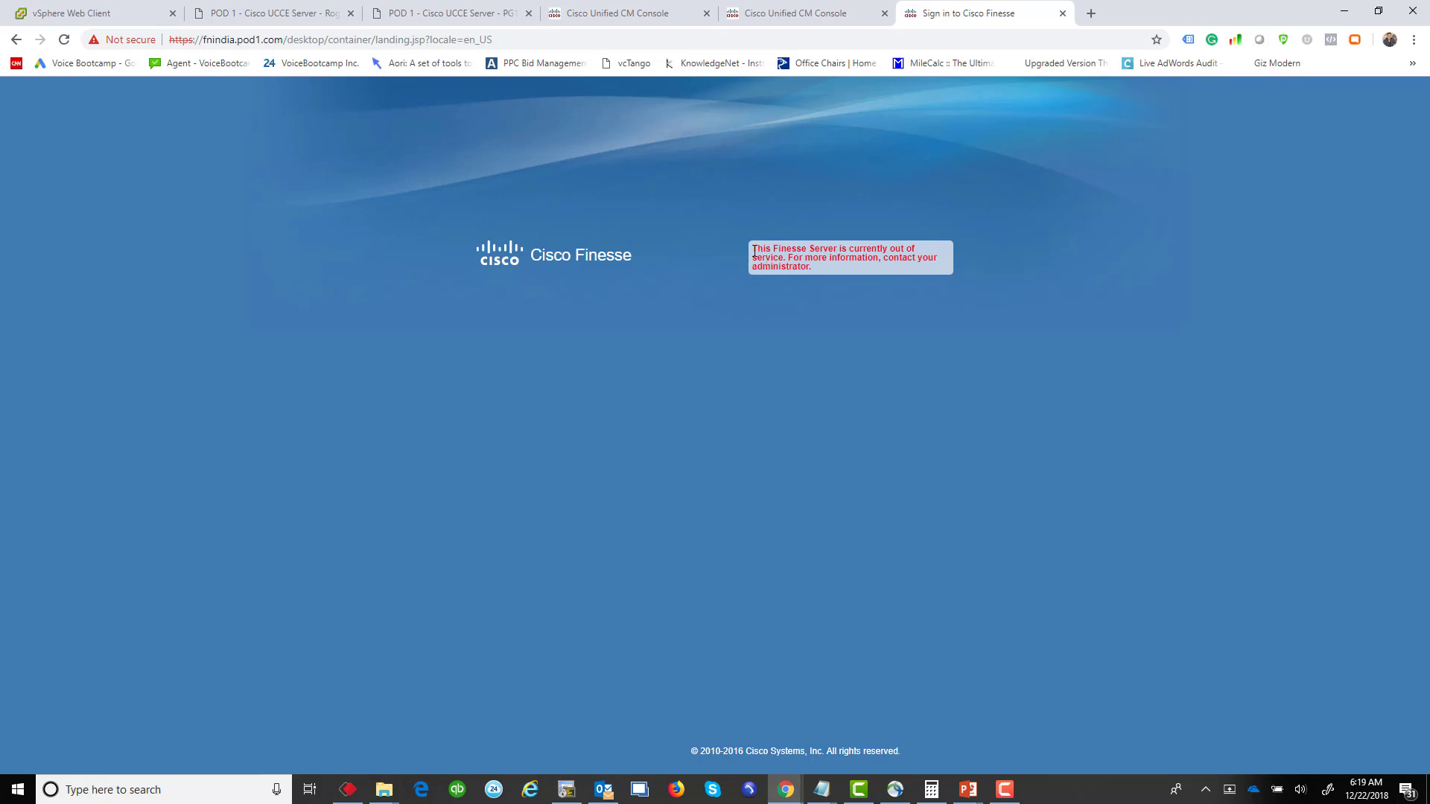
Step: Highlight the out-of-service message and select the address path after fnindia.pod1.com/ for replacement
left_click_drag(755, 252, 864, 271)
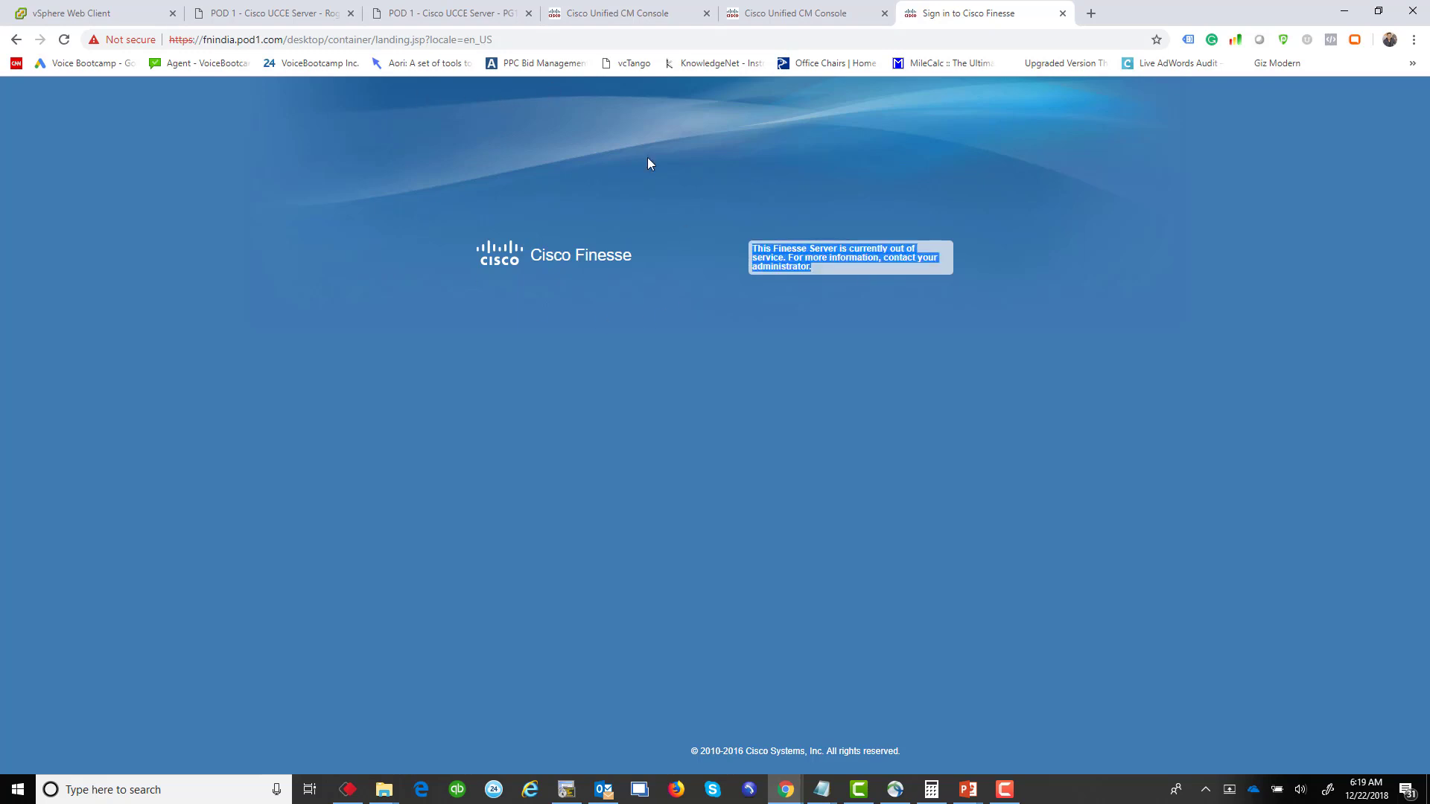
left_click(294, 43)
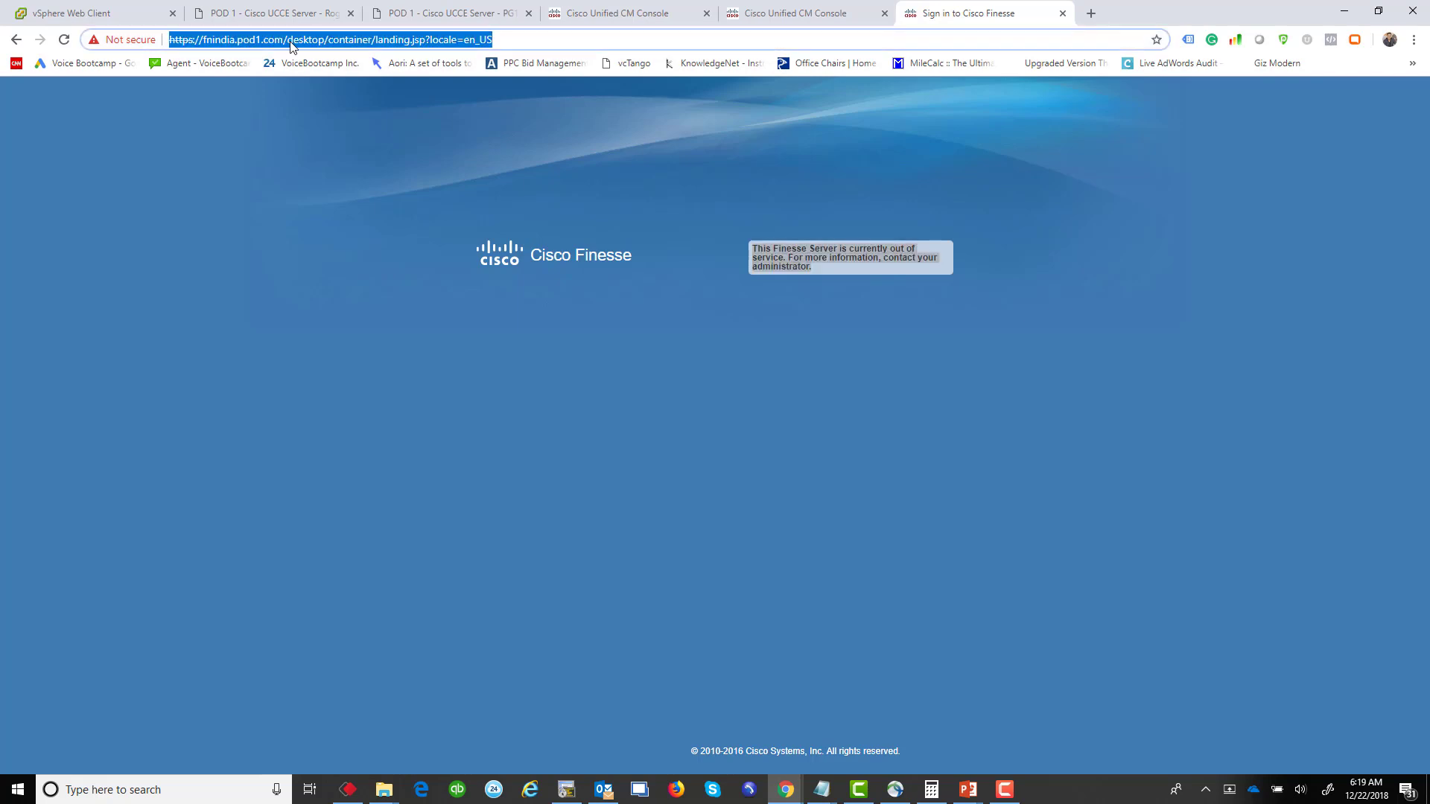
left_click(290, 41)
left_click_drag(290, 41, 534, 43)
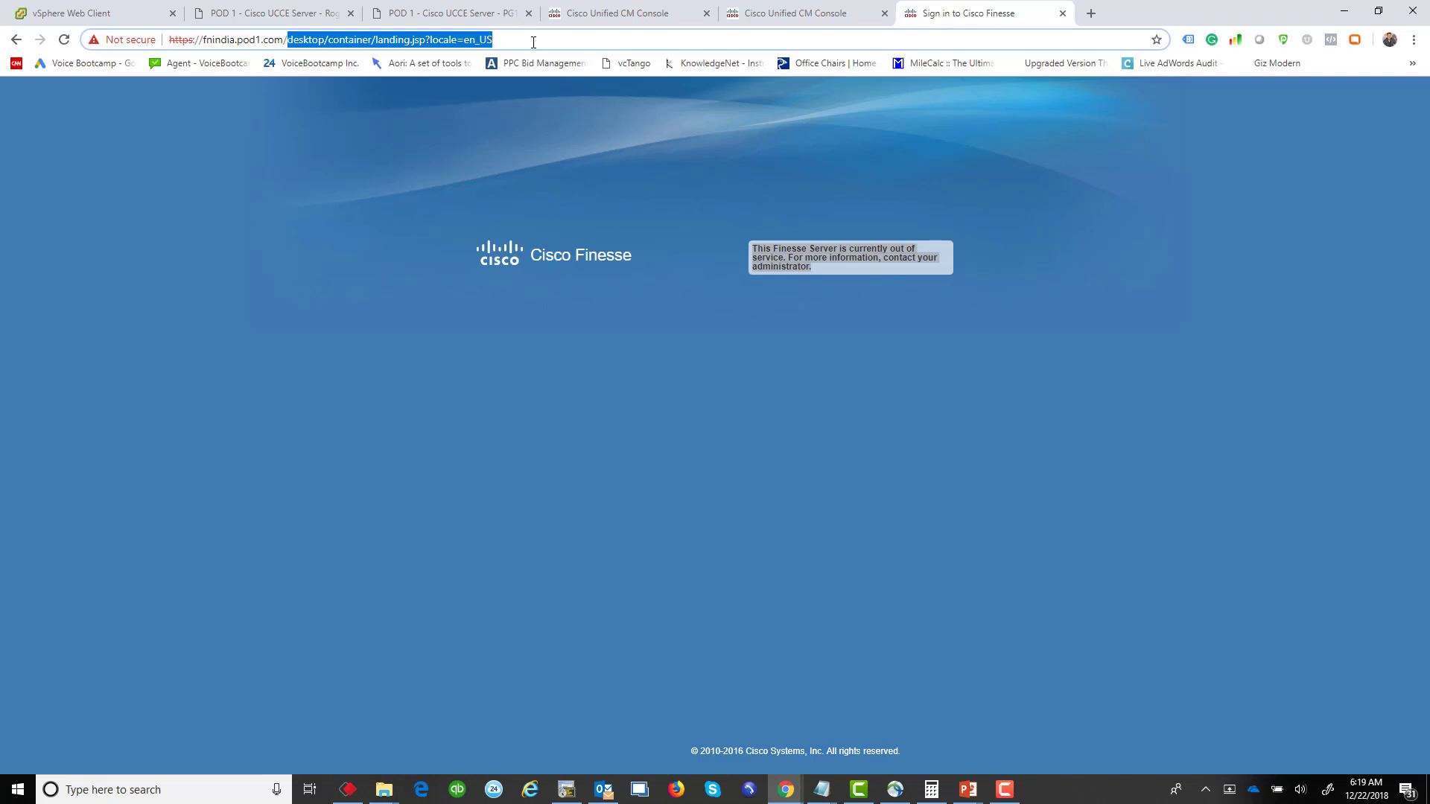
Step: Load fnindia.pod1.com/cfadmin and sign in as administrator with the admin password
type("cfadmin")
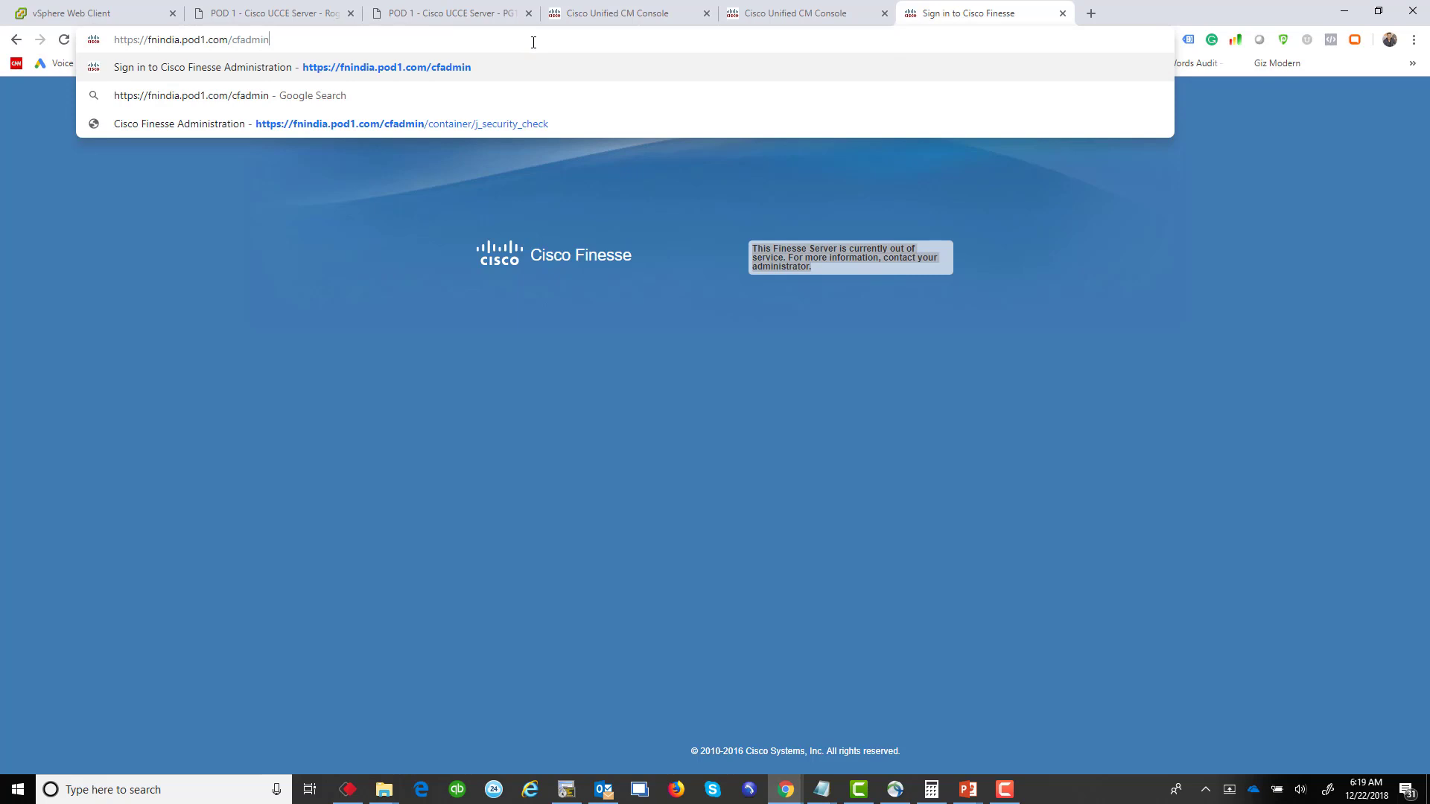
key("Return")
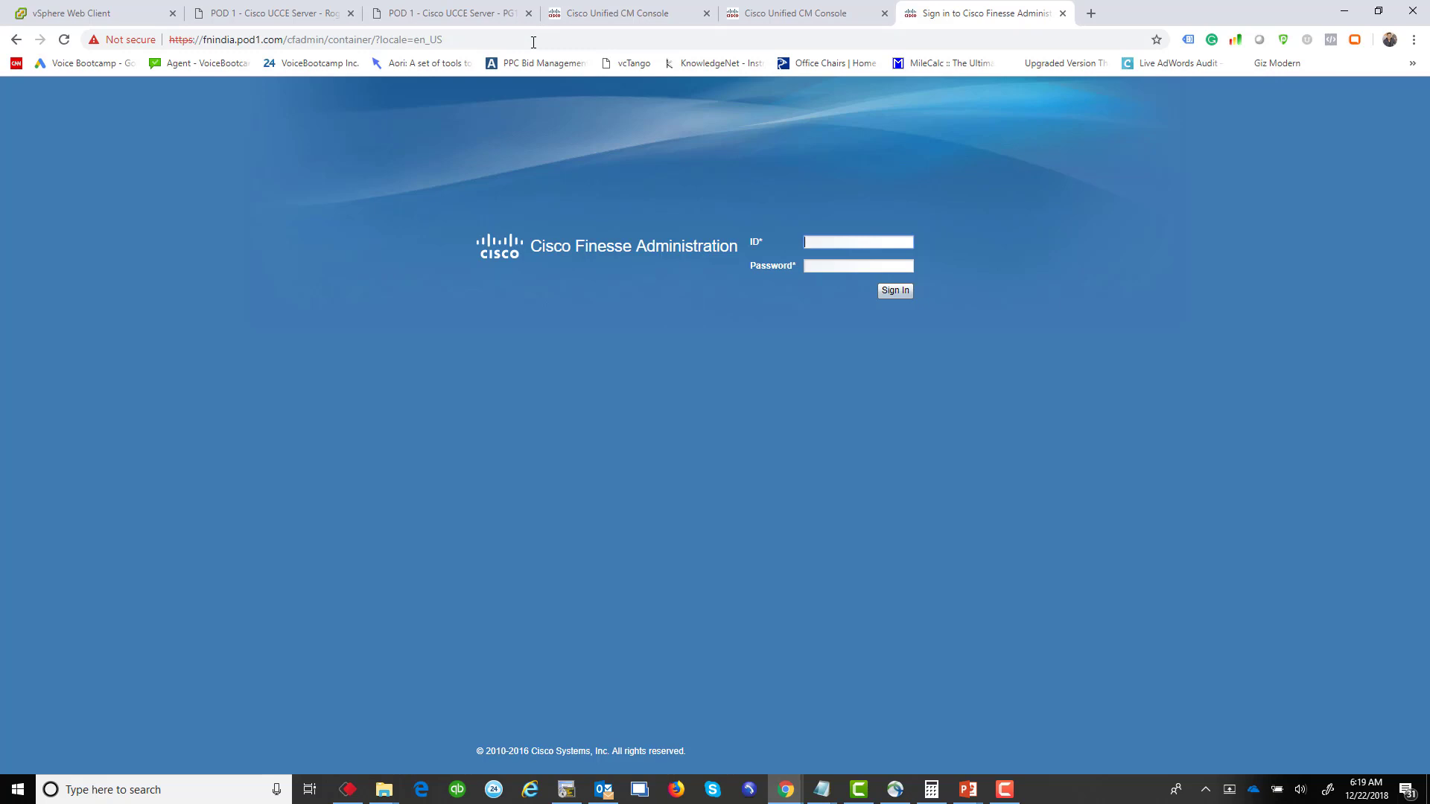
type("administrator")
key("Tab")
type("************")
key("Return")
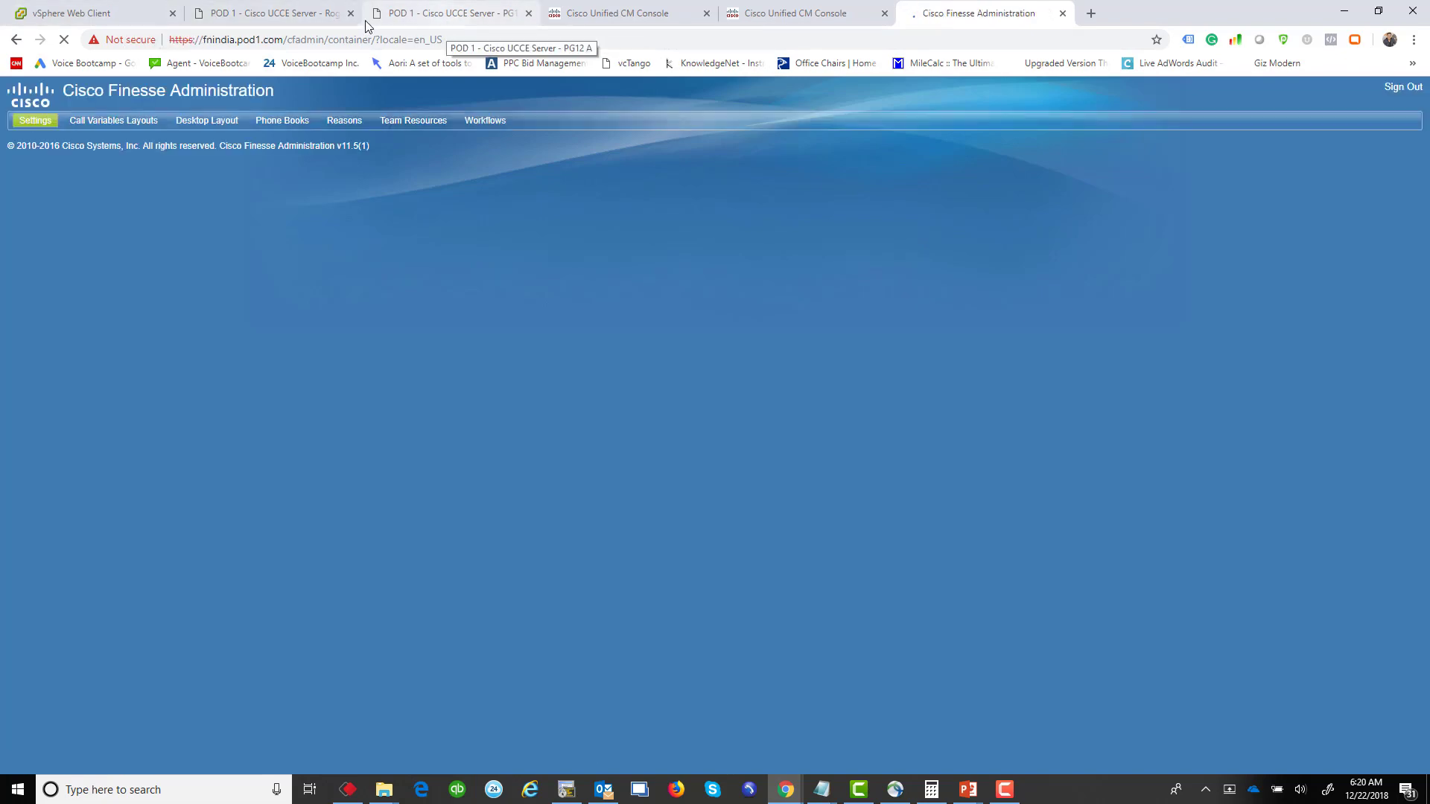
Step: Open the AW-HDS-PG3 A virtual machine console in vSphere and sign in with its password
left_click(63, 12)
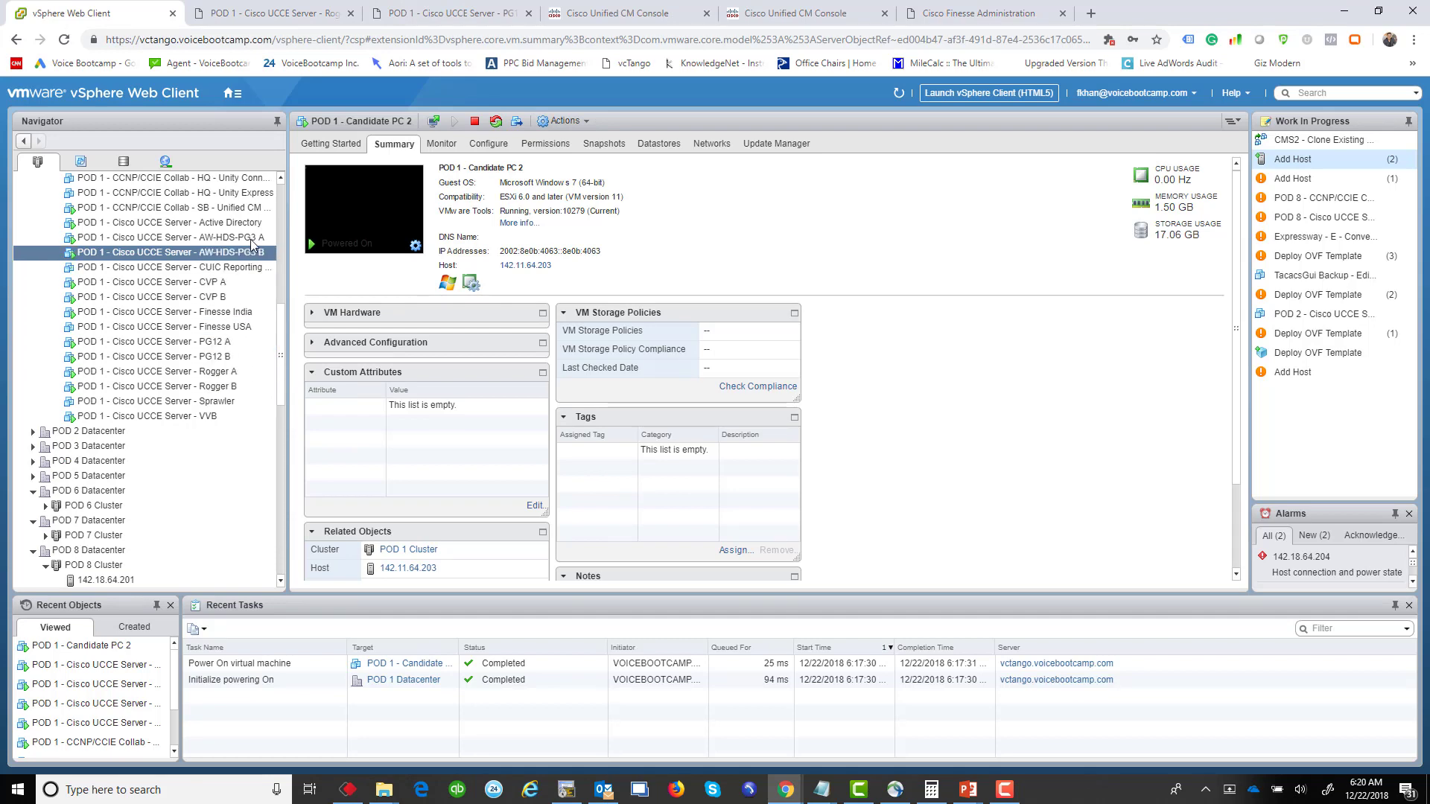
left_click(257, 238)
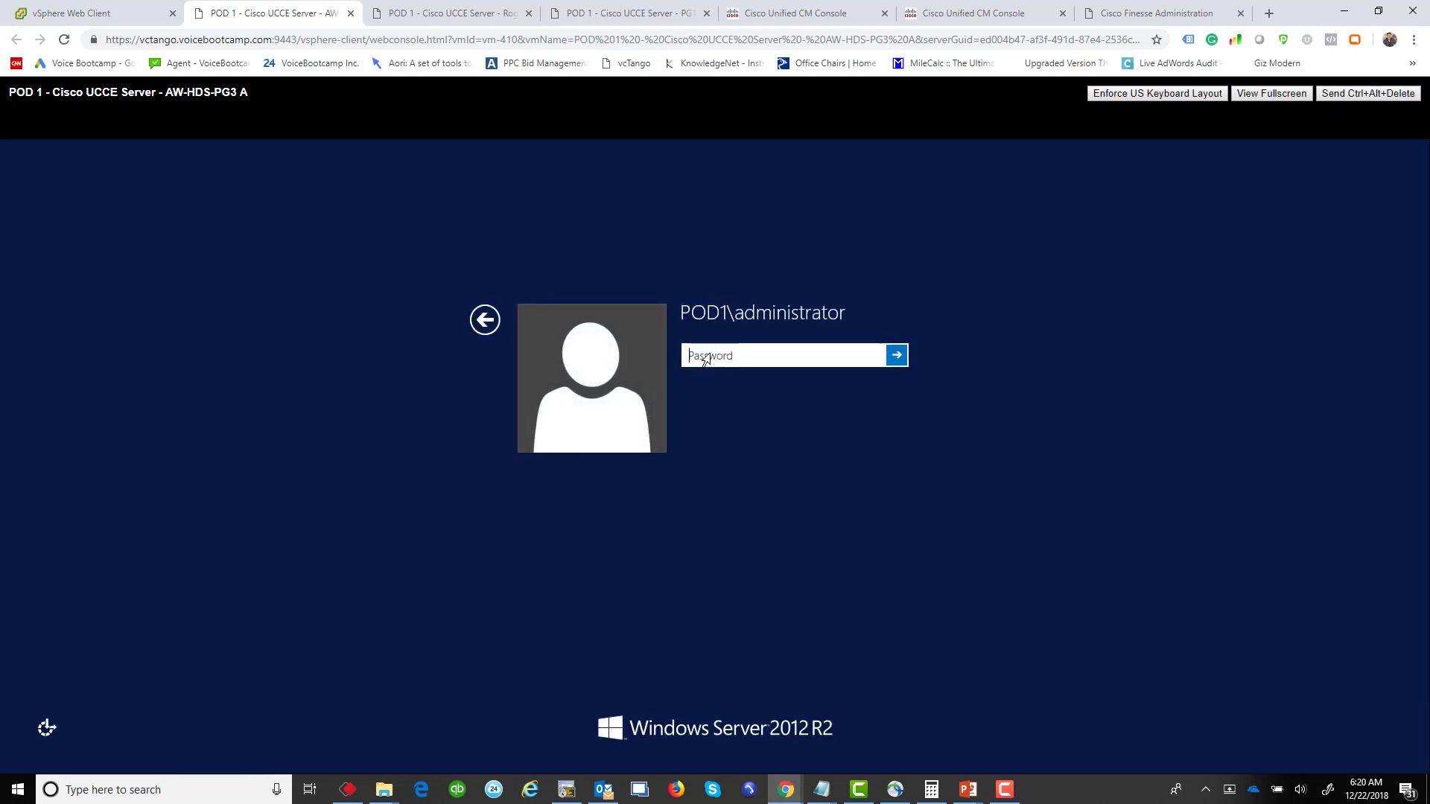
type("*********")
key("Return")
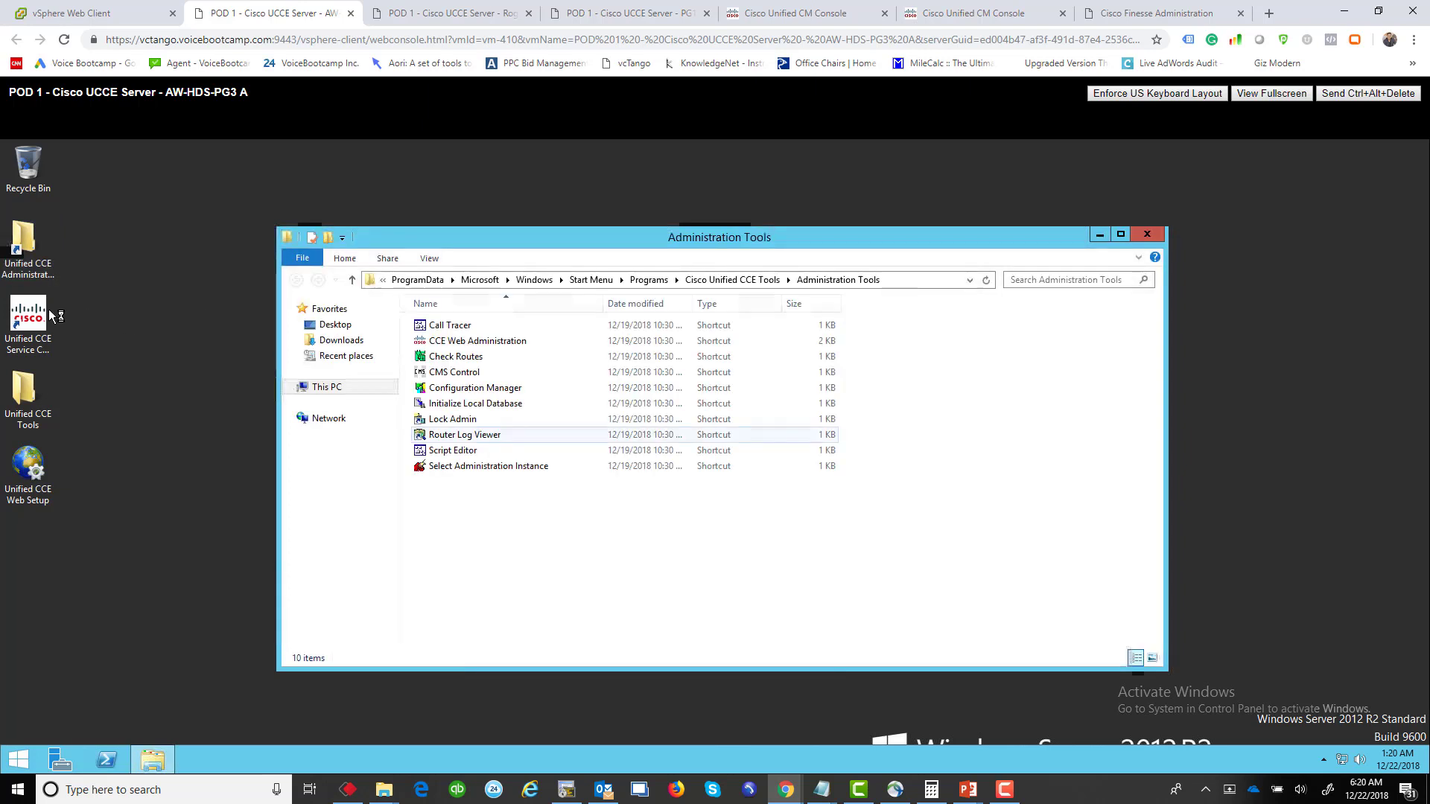
Step: Launch Unified CCE Service Control on AW-HDS-PG3 A and start the Cisco ICM vbc Distributor service
left_click(25, 316)
double_click(24, 317)
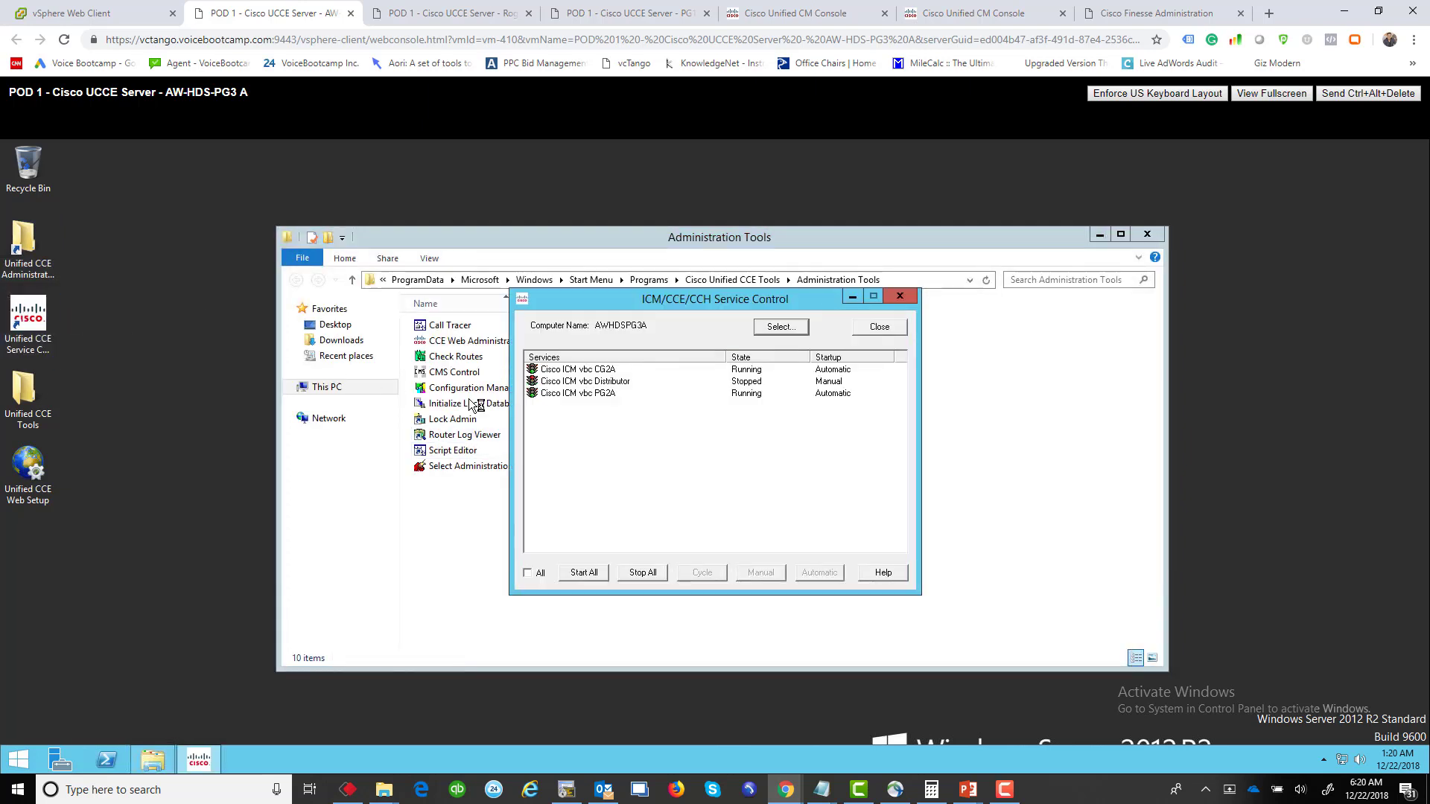
left_click(588, 381)
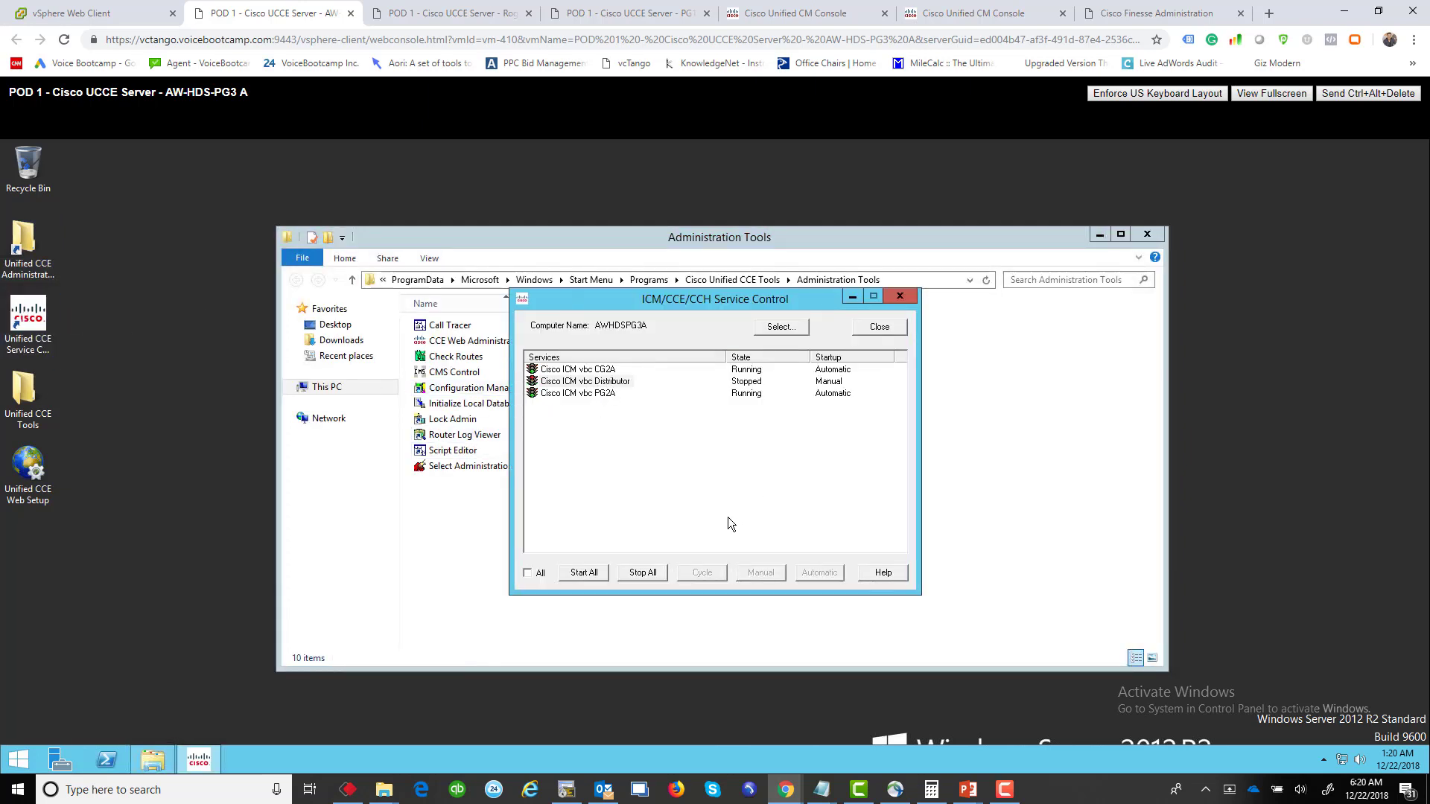
left_click(597, 572)
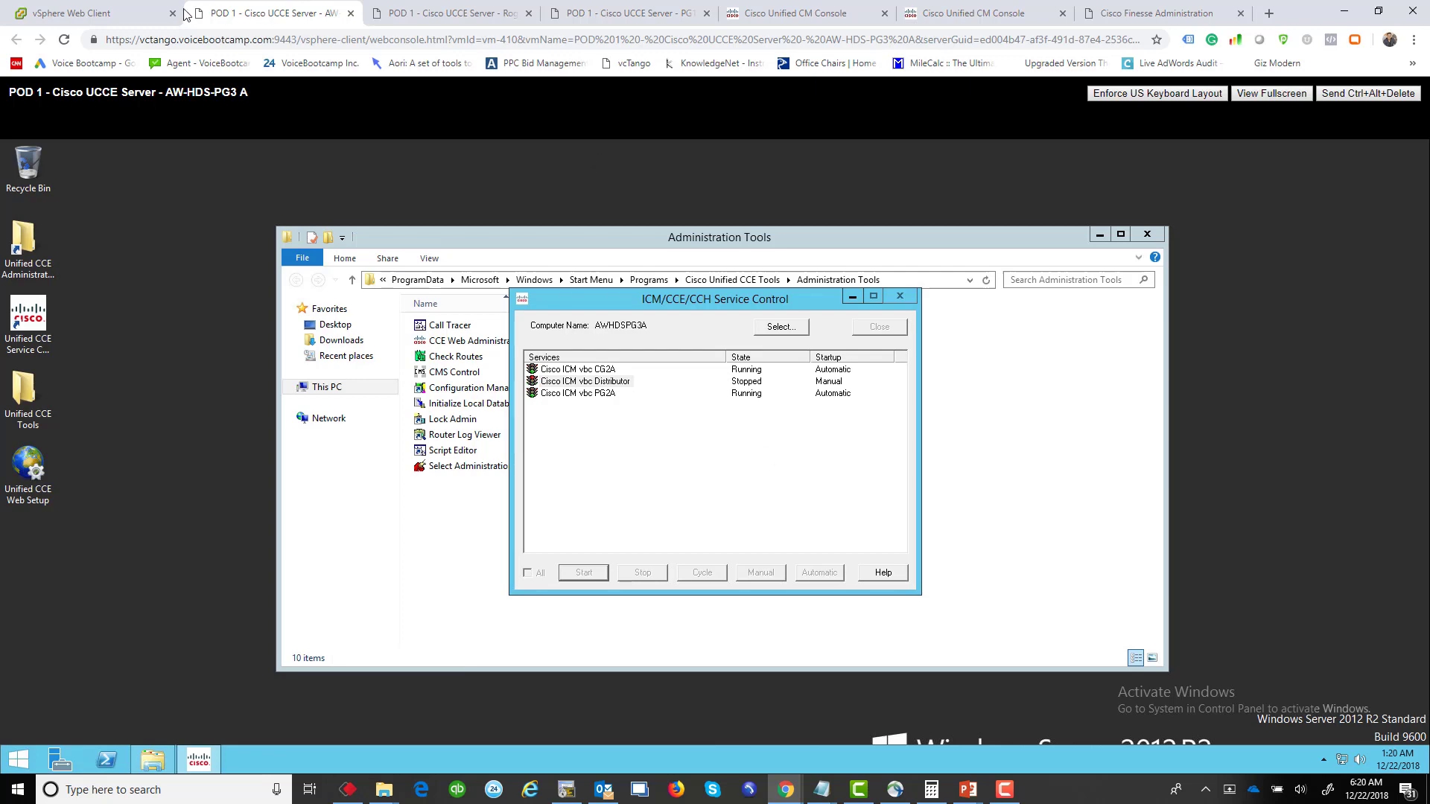
Step: Open the AW-HDS-PG3 B console from vSphere after confirming side A's Distributor start is pending
left_click(149, 13)
left_click(233, 93)
left_click(222, 257)
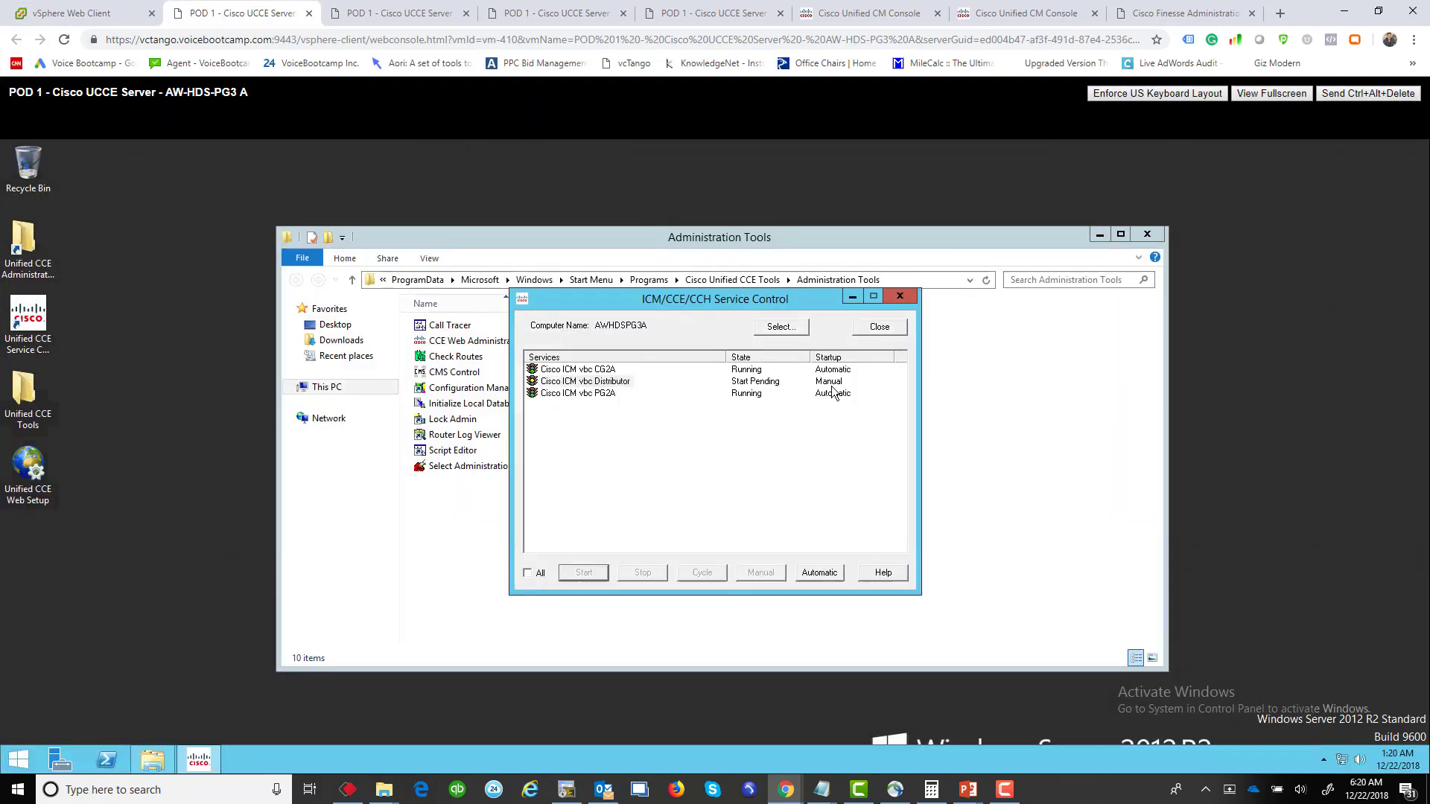
left_click(799, 450)
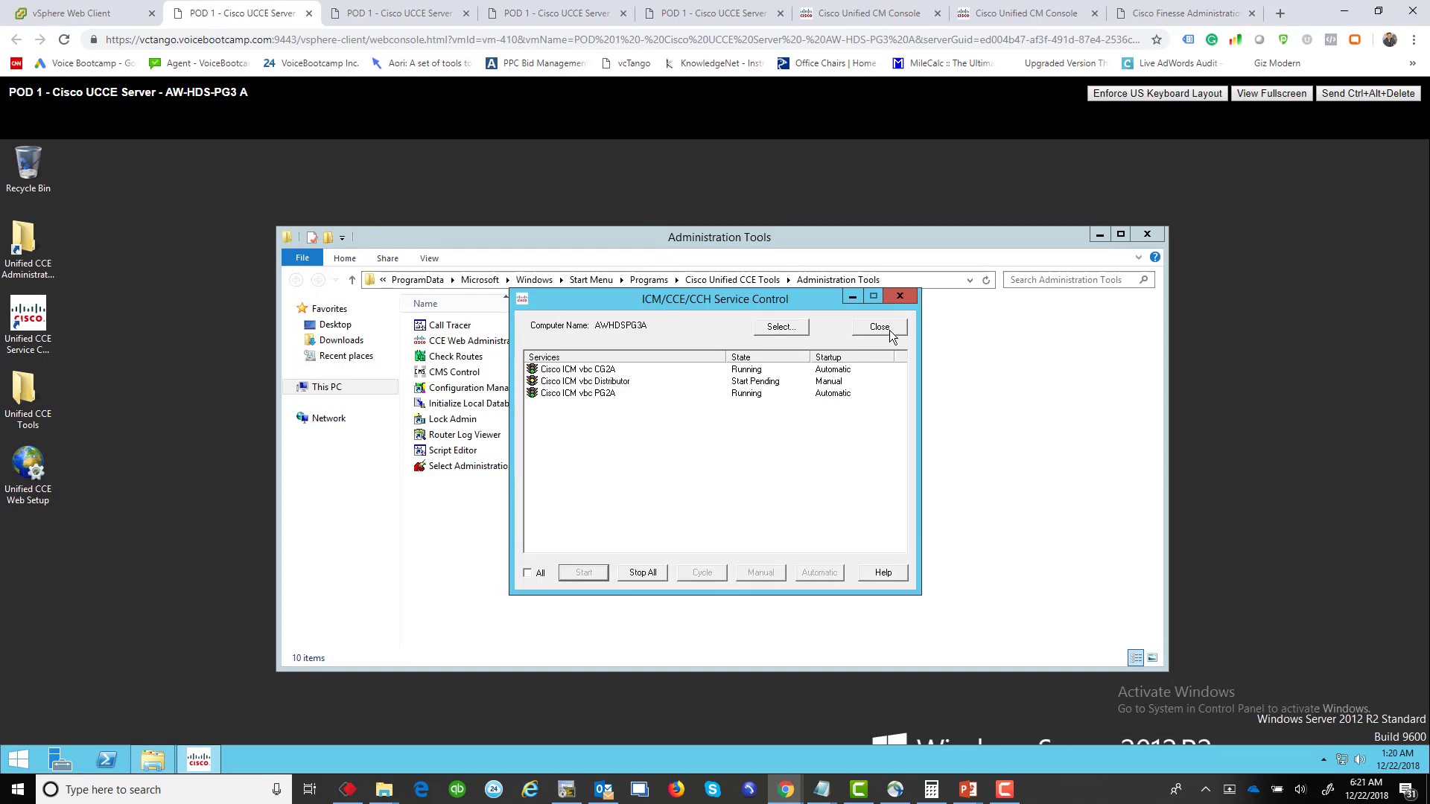
left_click(308, 12)
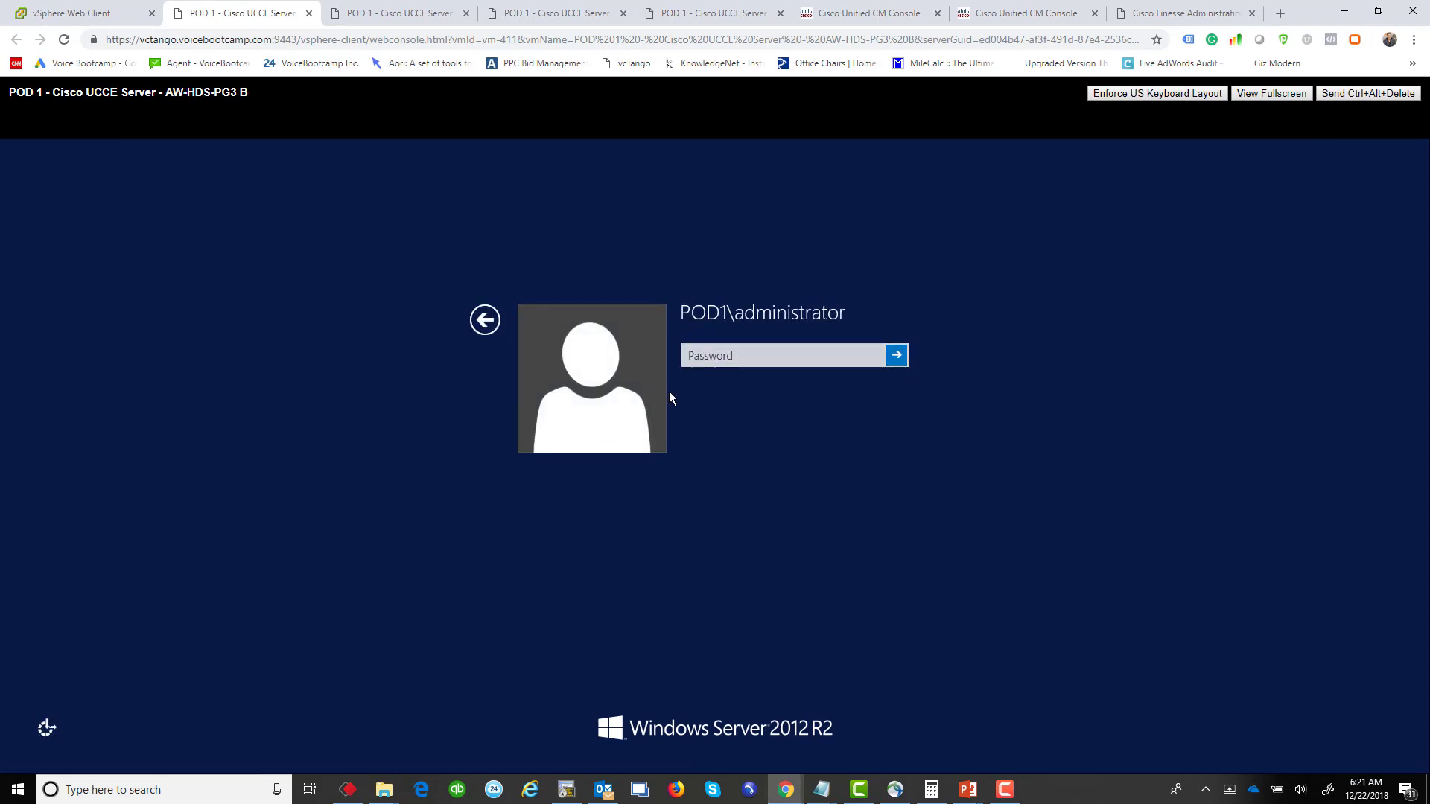
Step: Sign in to AW-HDS-PG3 B and start its Cisco ICM vbc Distributor service in Service Control
left_click(708, 359)
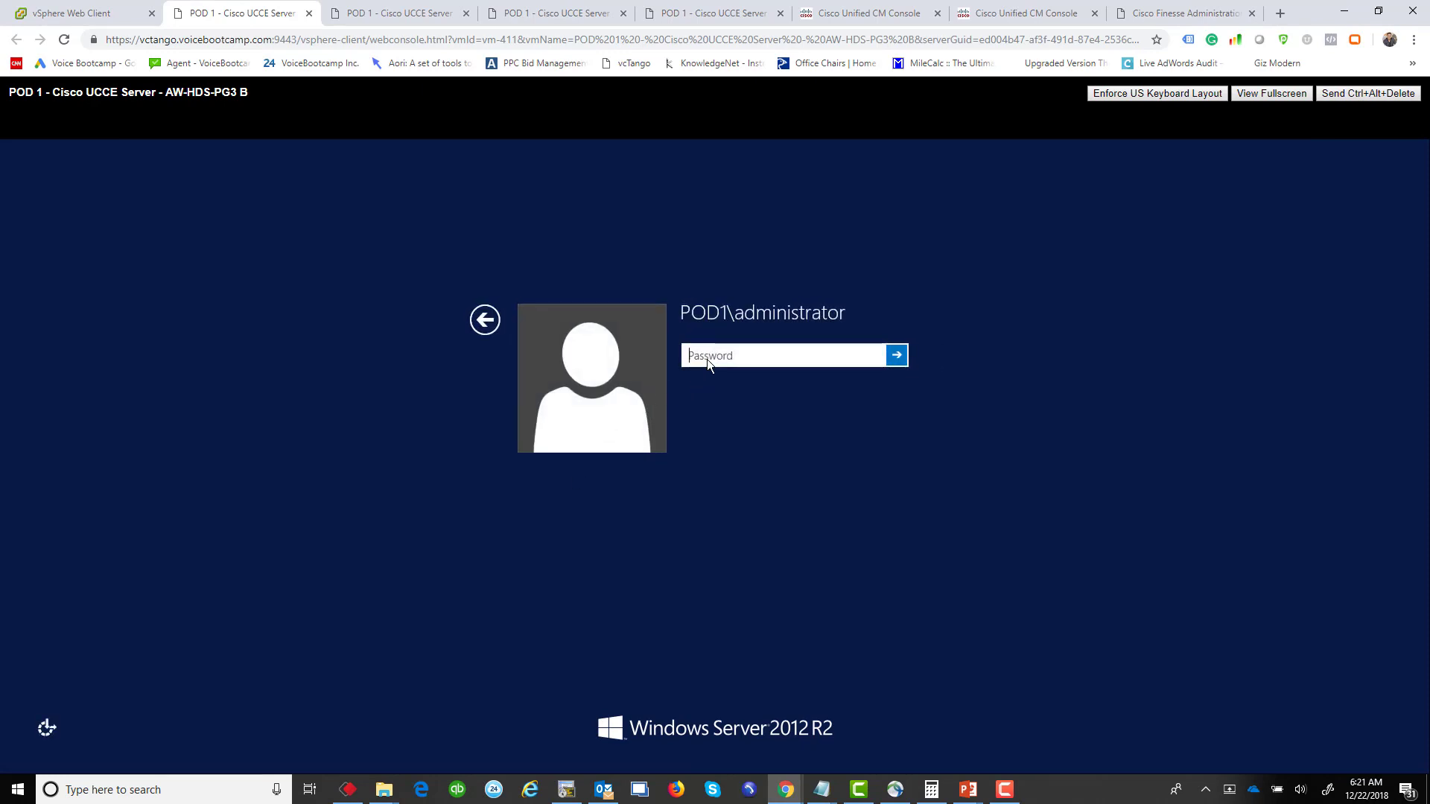
type("••••••••••••••")
key("Return")
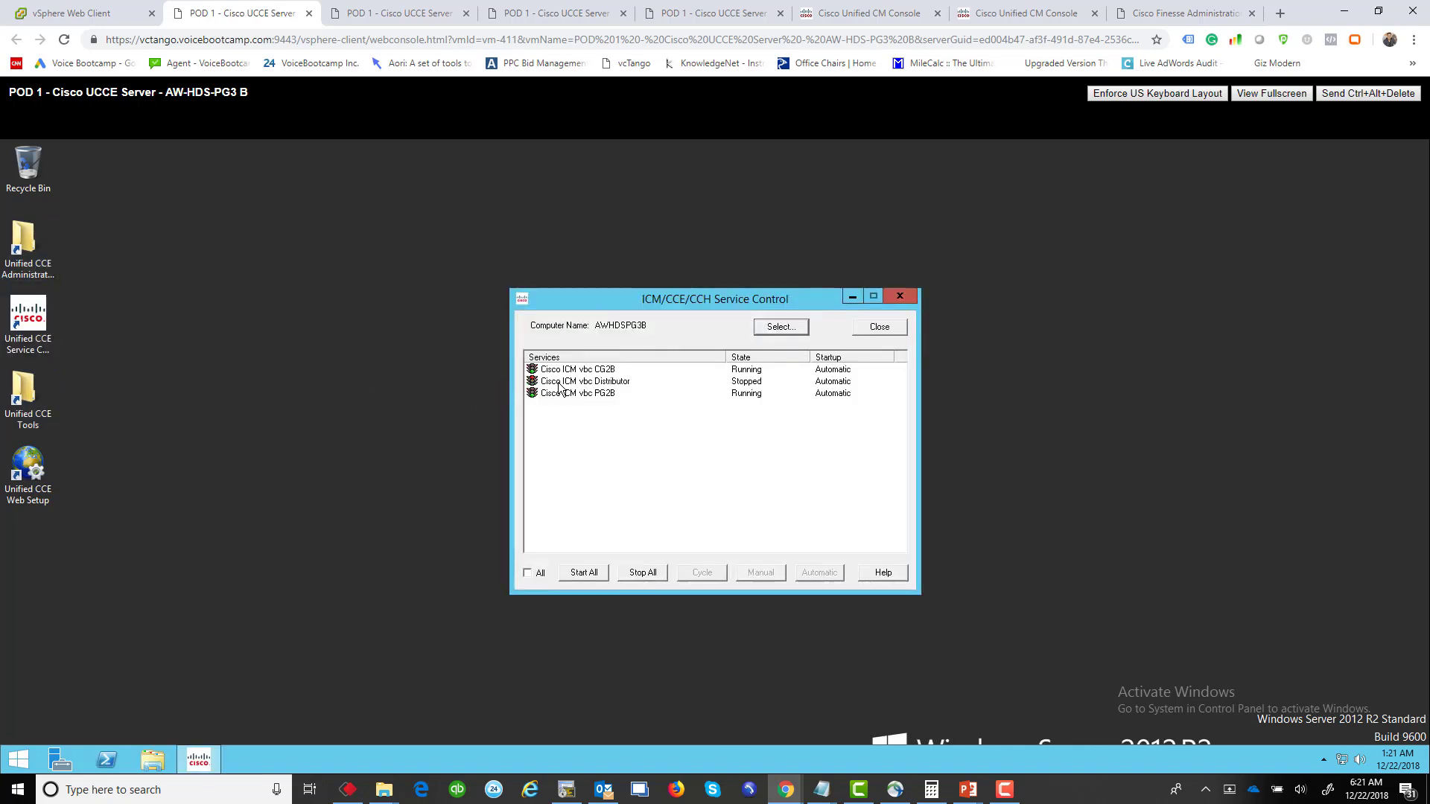
left_click(581, 382)
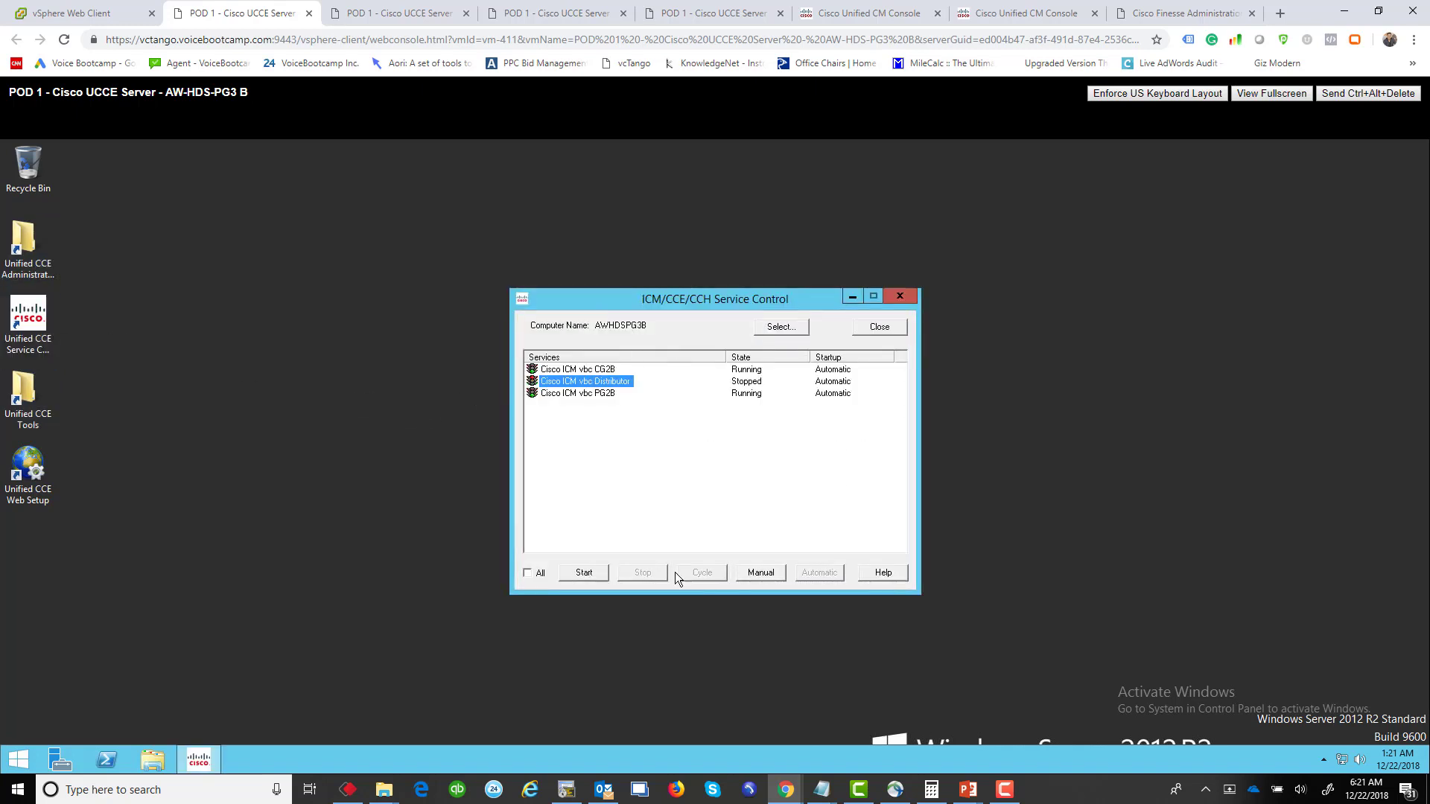
left_click(584, 572)
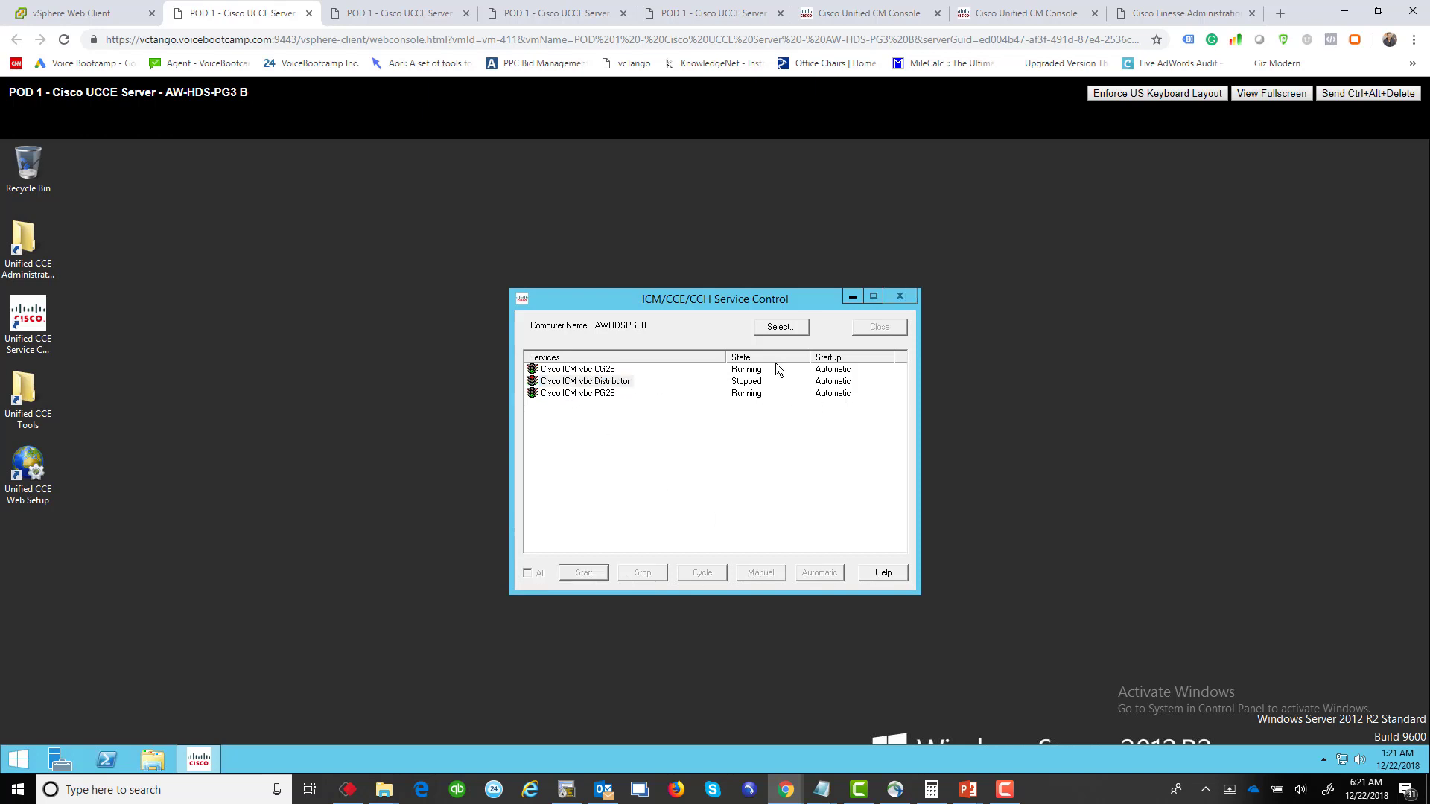
Step: On AW-HDS-PG3 A, set the Cisco ICM vbc Distributor service to start automatically
left_click(385, 18)
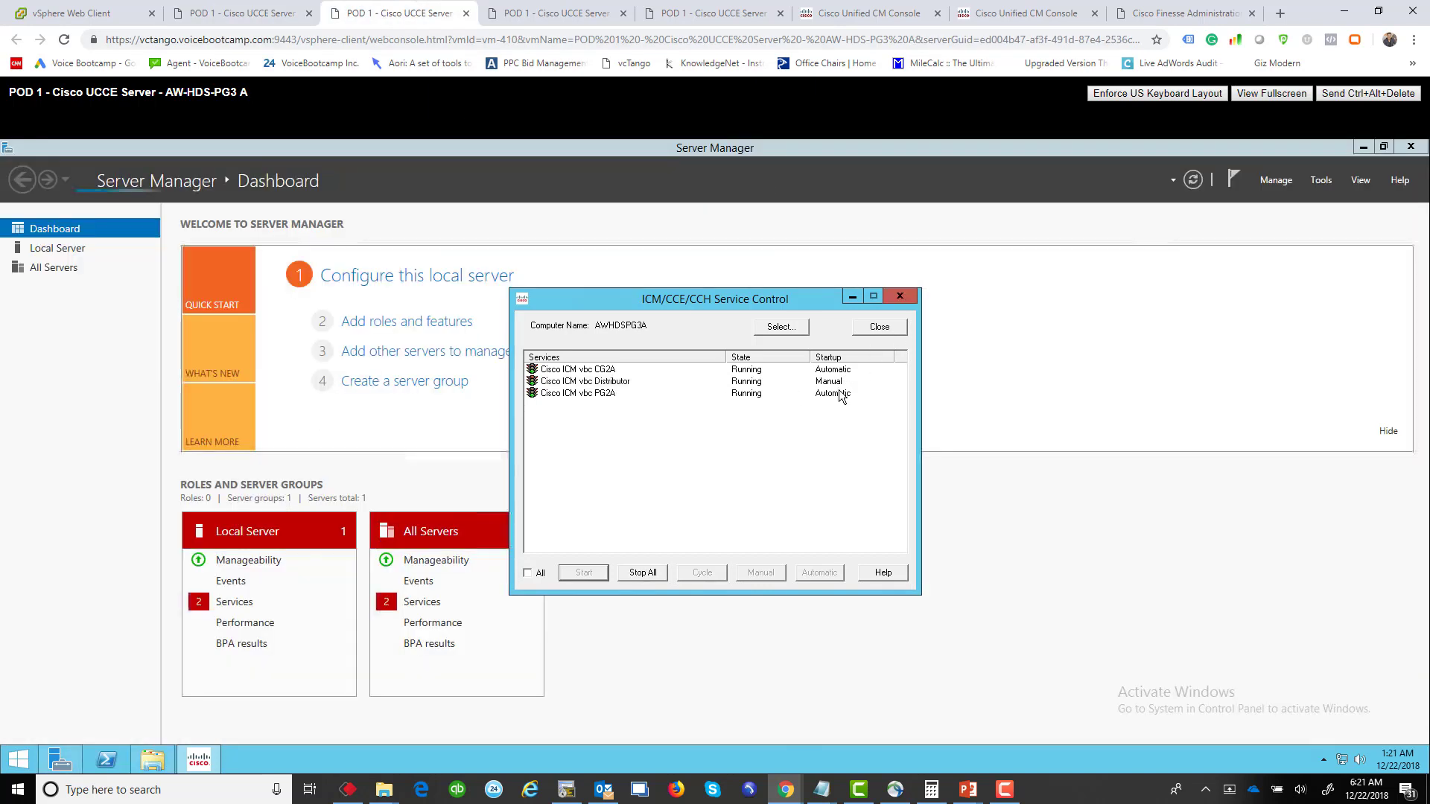
left_click(618, 381)
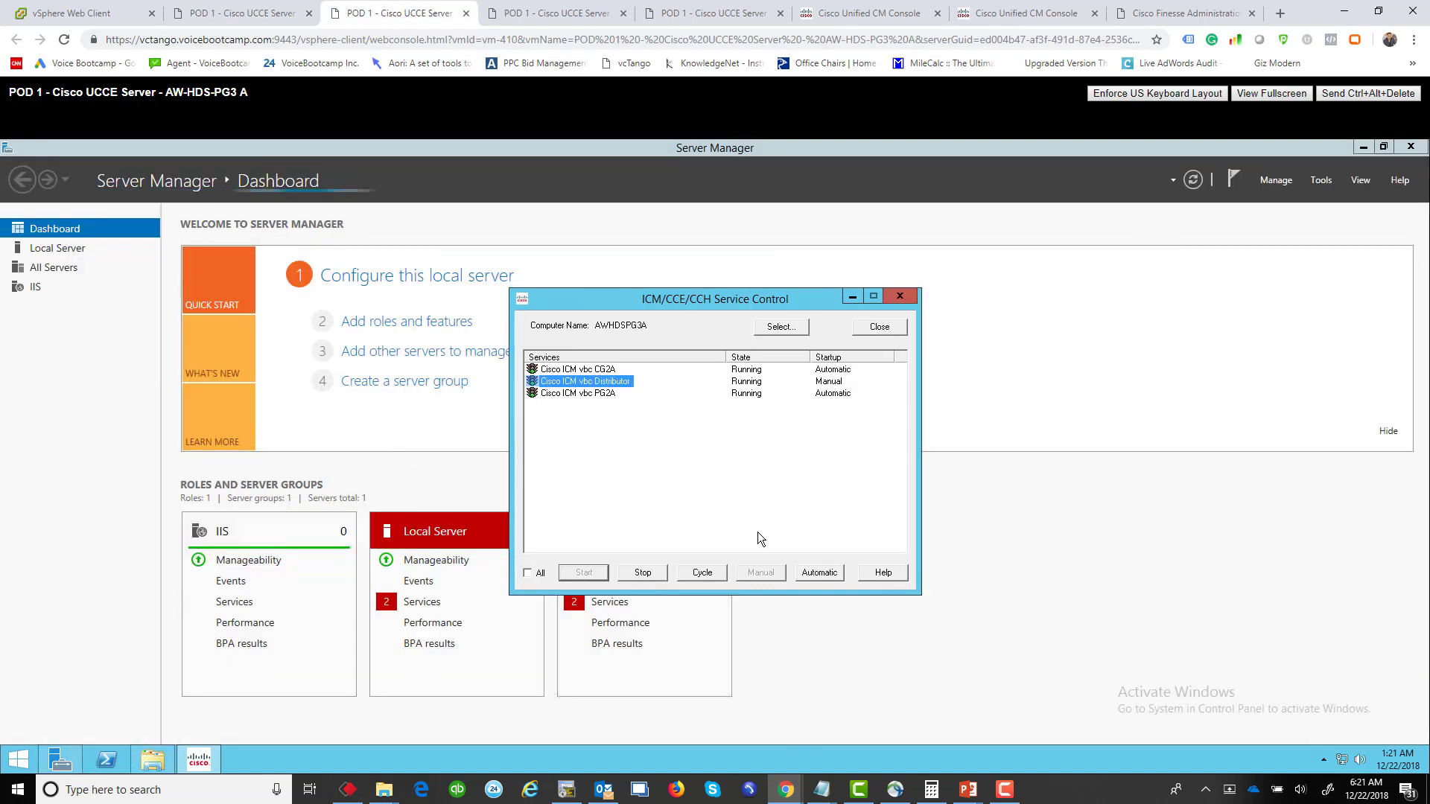
left_click(820, 572)
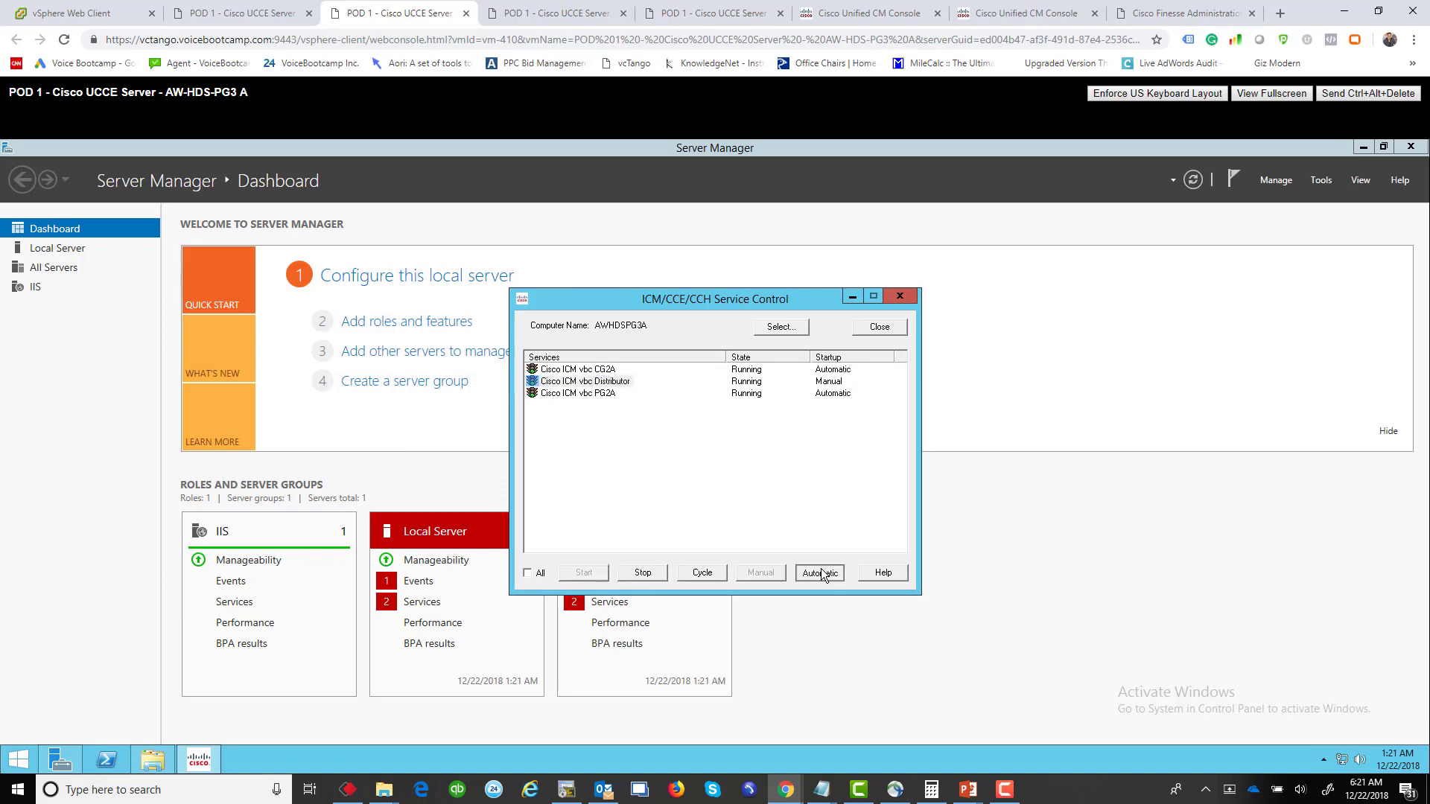
Step: Launch Unified CCE Configuration Manager from the Administration Tools folder, clearing the other windows away
left_click(1363, 148)
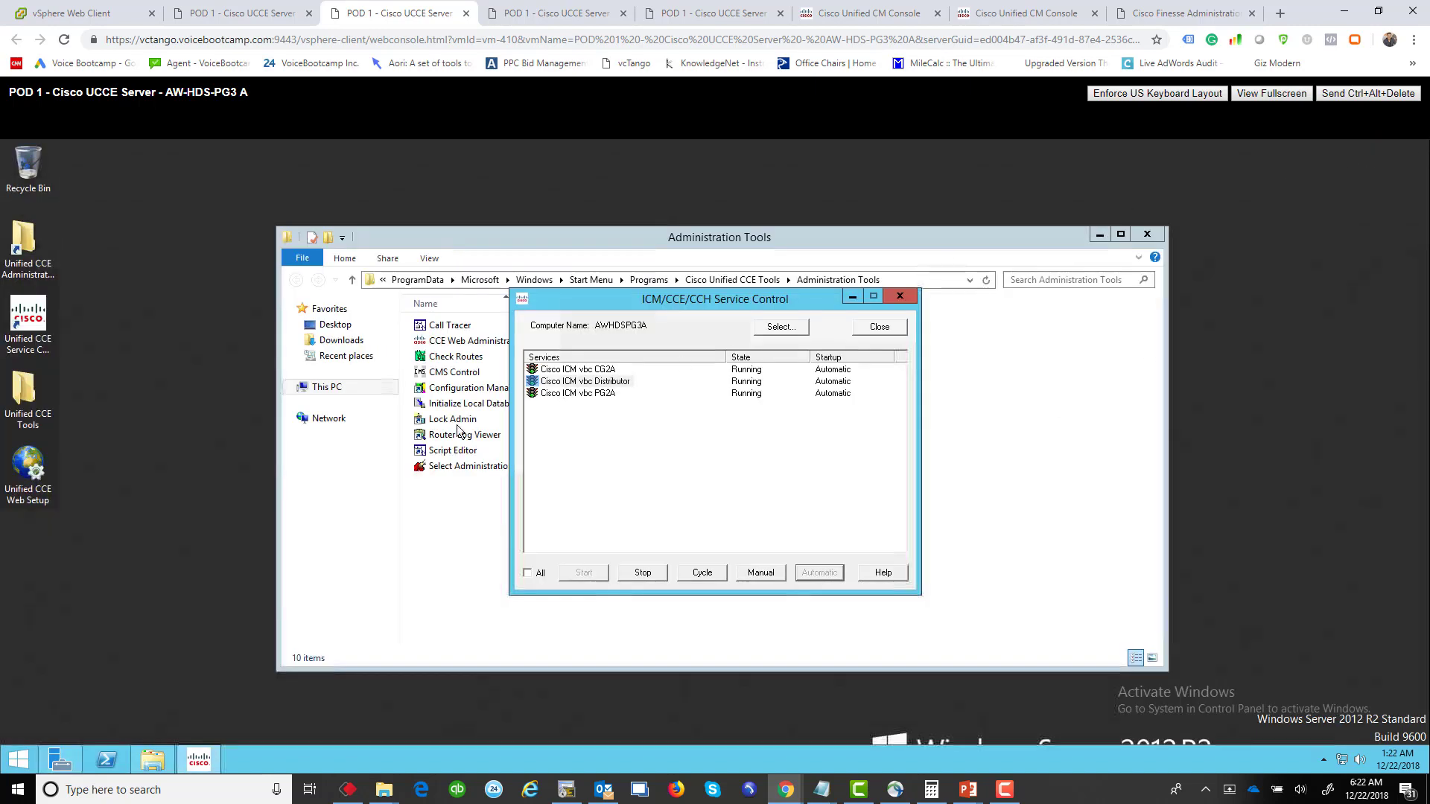
left_click(492, 390)
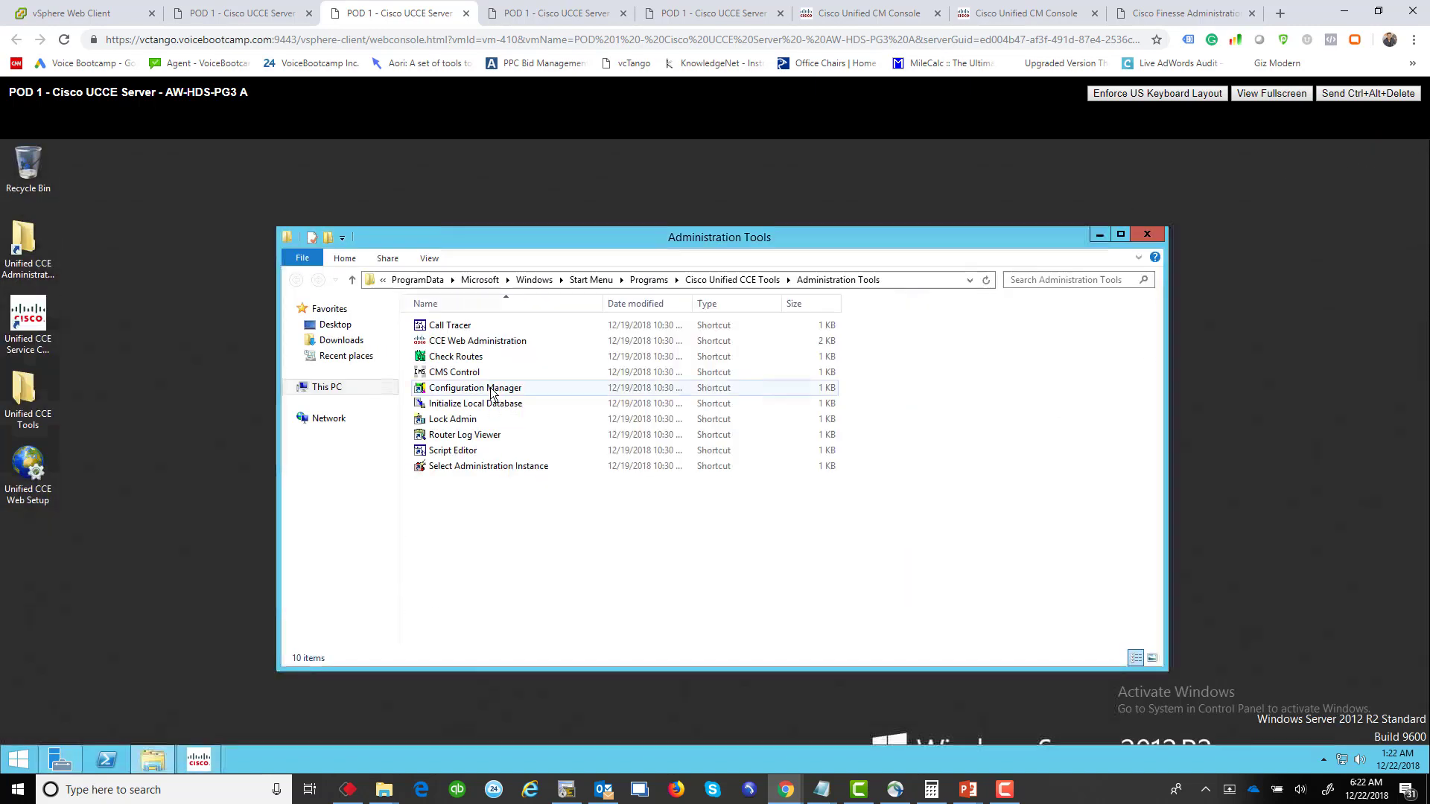
double_click(492, 392)
left_click(1101, 235)
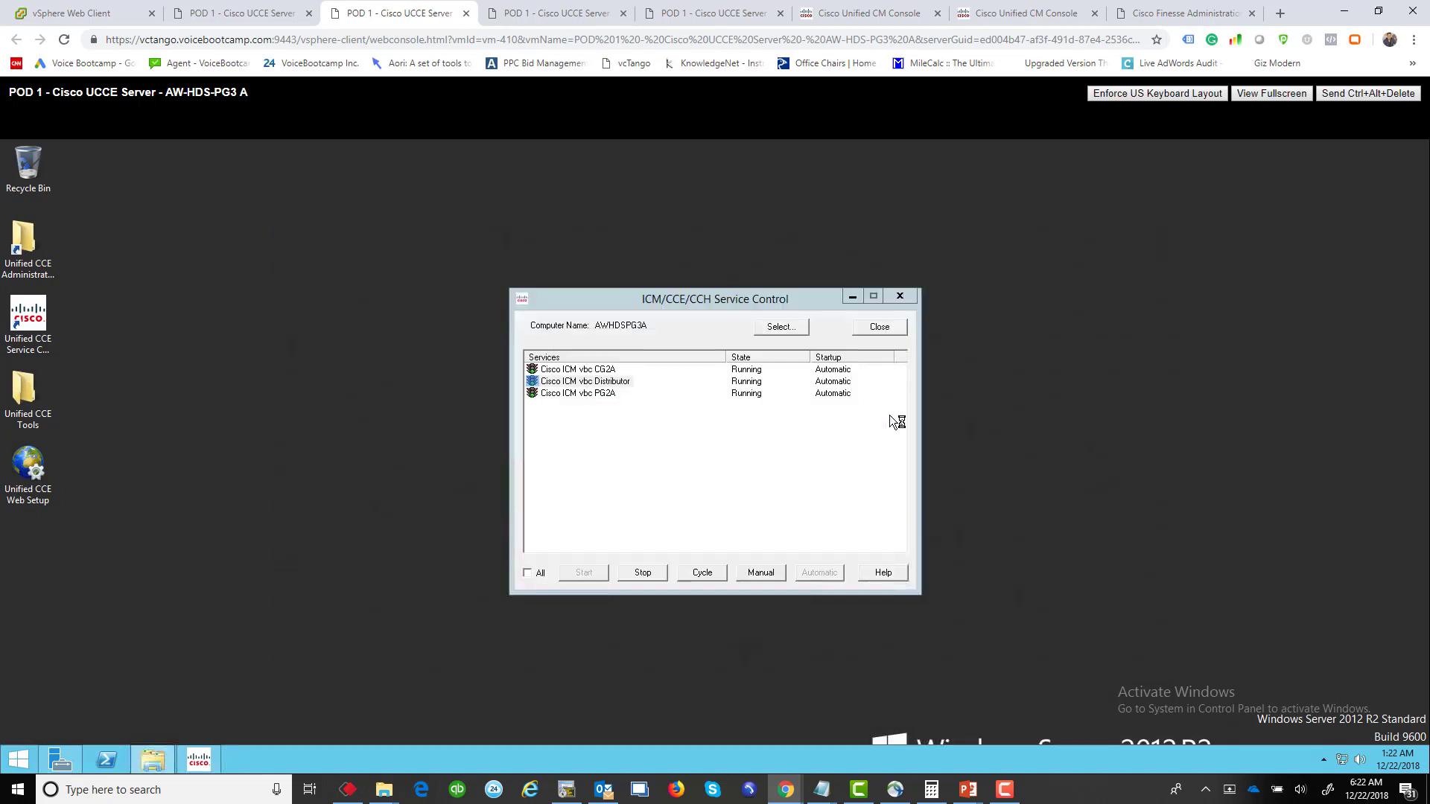
left_click(846, 301)
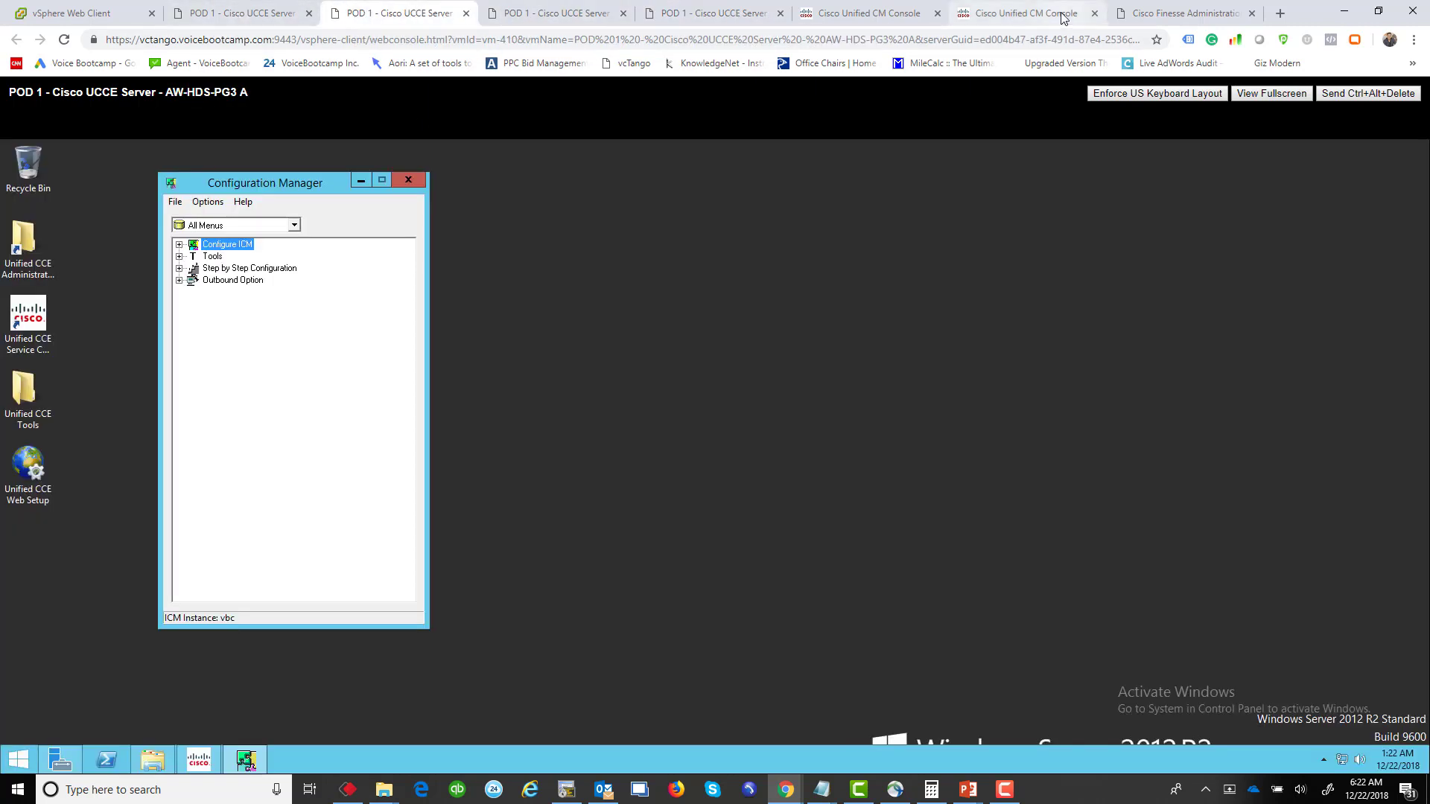
Step: Return to the Finesse Administration Settings page and reload it; CTI and AW database fields remain empty
left_click(1181, 13)
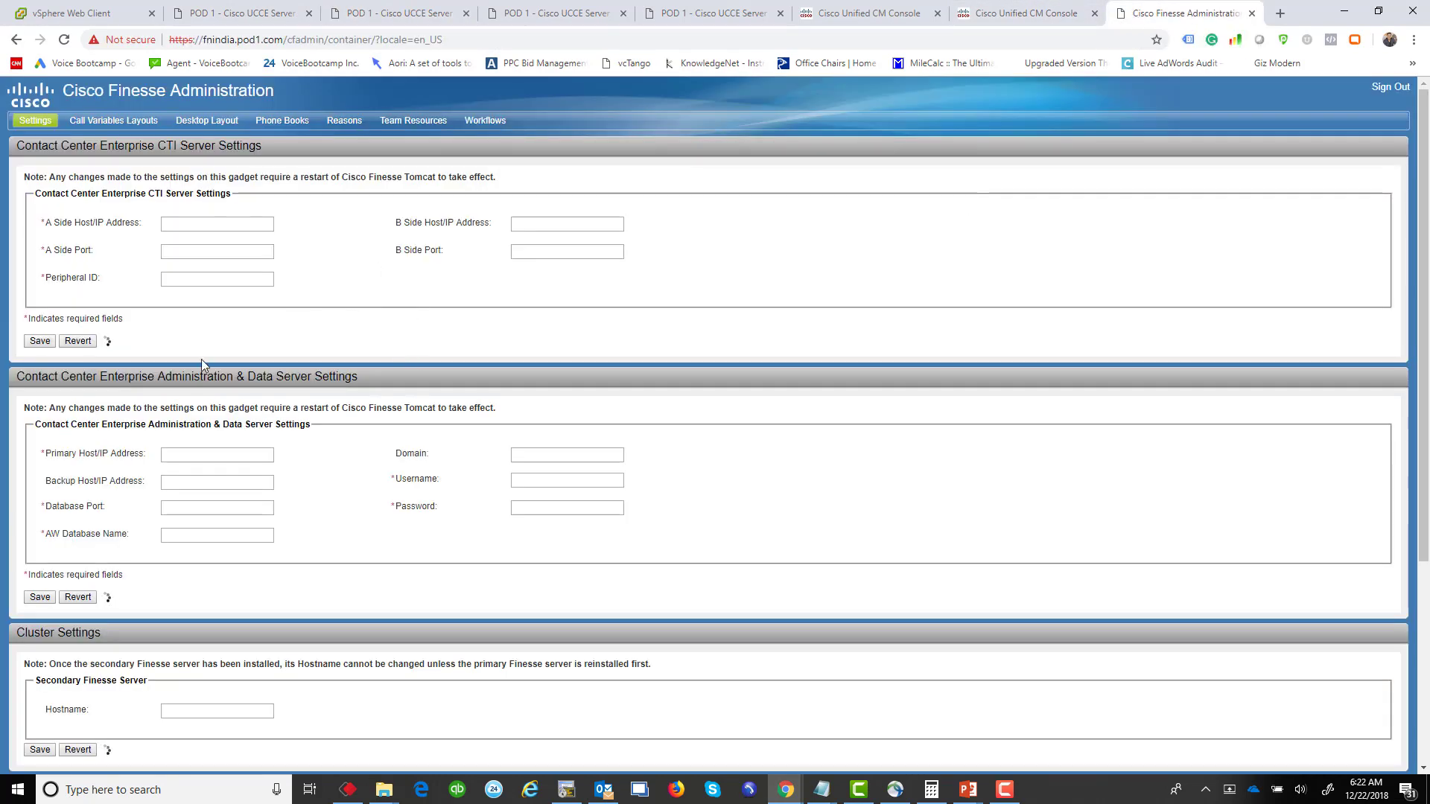
scroll(74, 276, "down", 1)
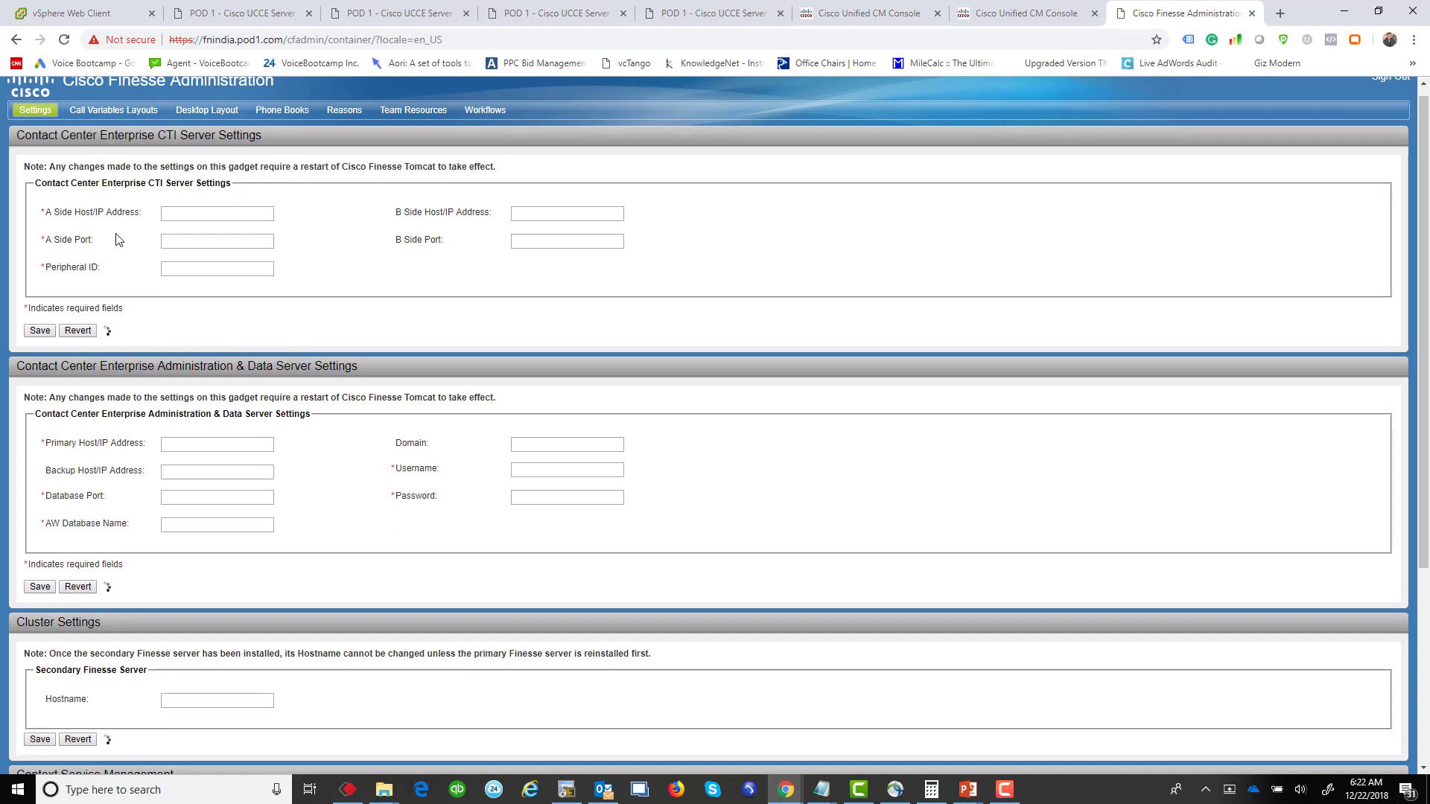
left_click(64, 39)
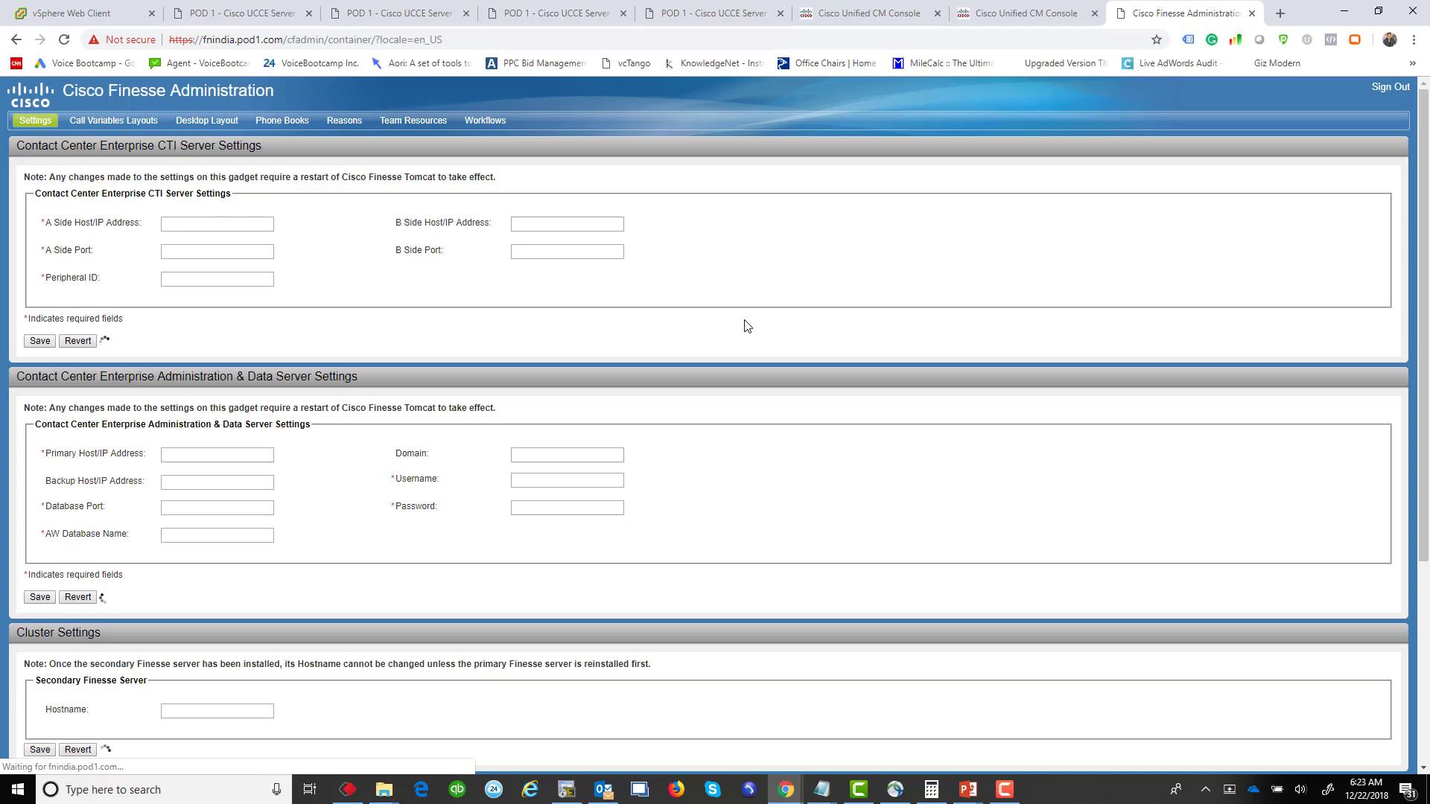
key("ctrl+3")
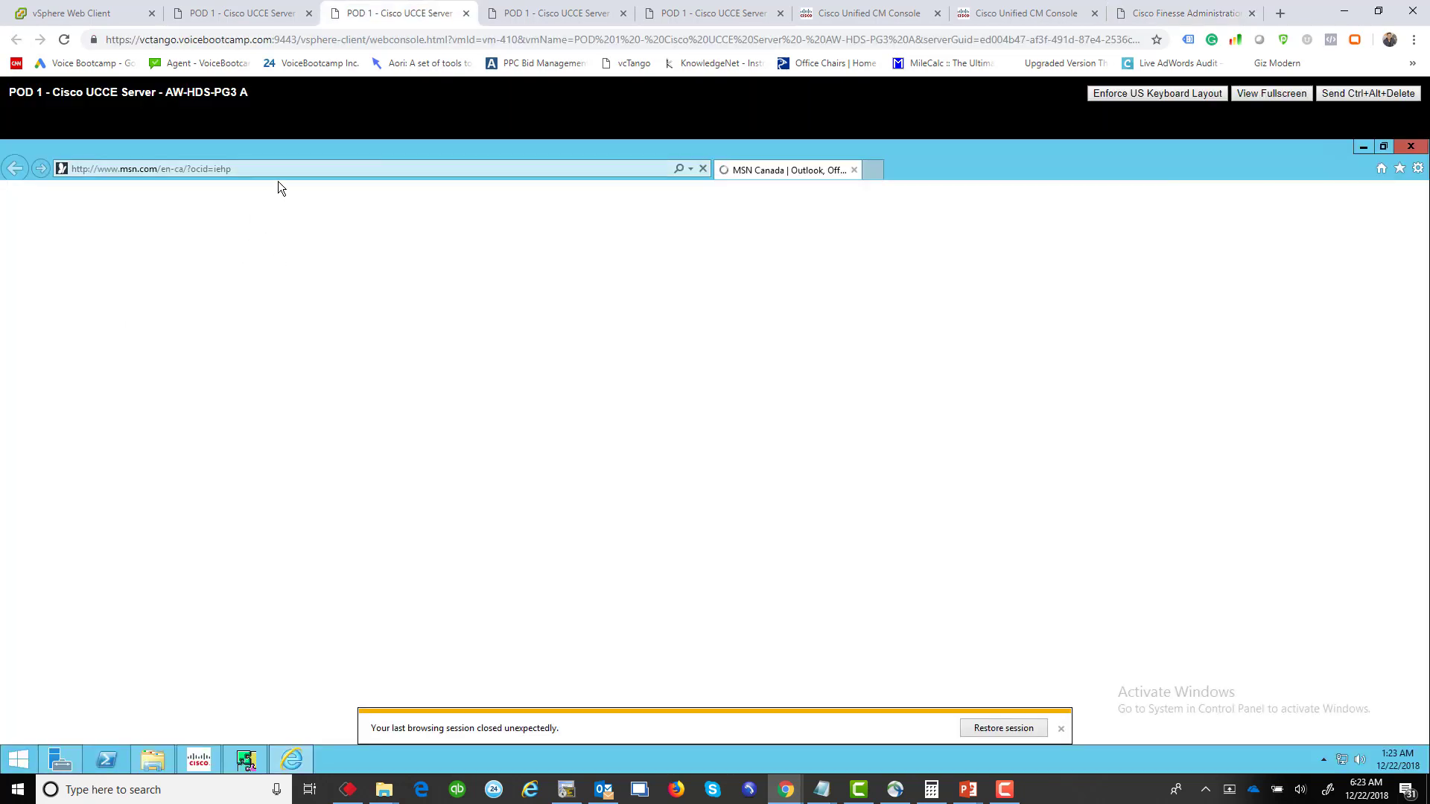
left_click(293, 169)
type("h")
type("ttps://142.1")
key("BackSpace")
key("BackSpace")
key("BackSpace")
key("BackSpace")
key("BackSpace")
type("in")
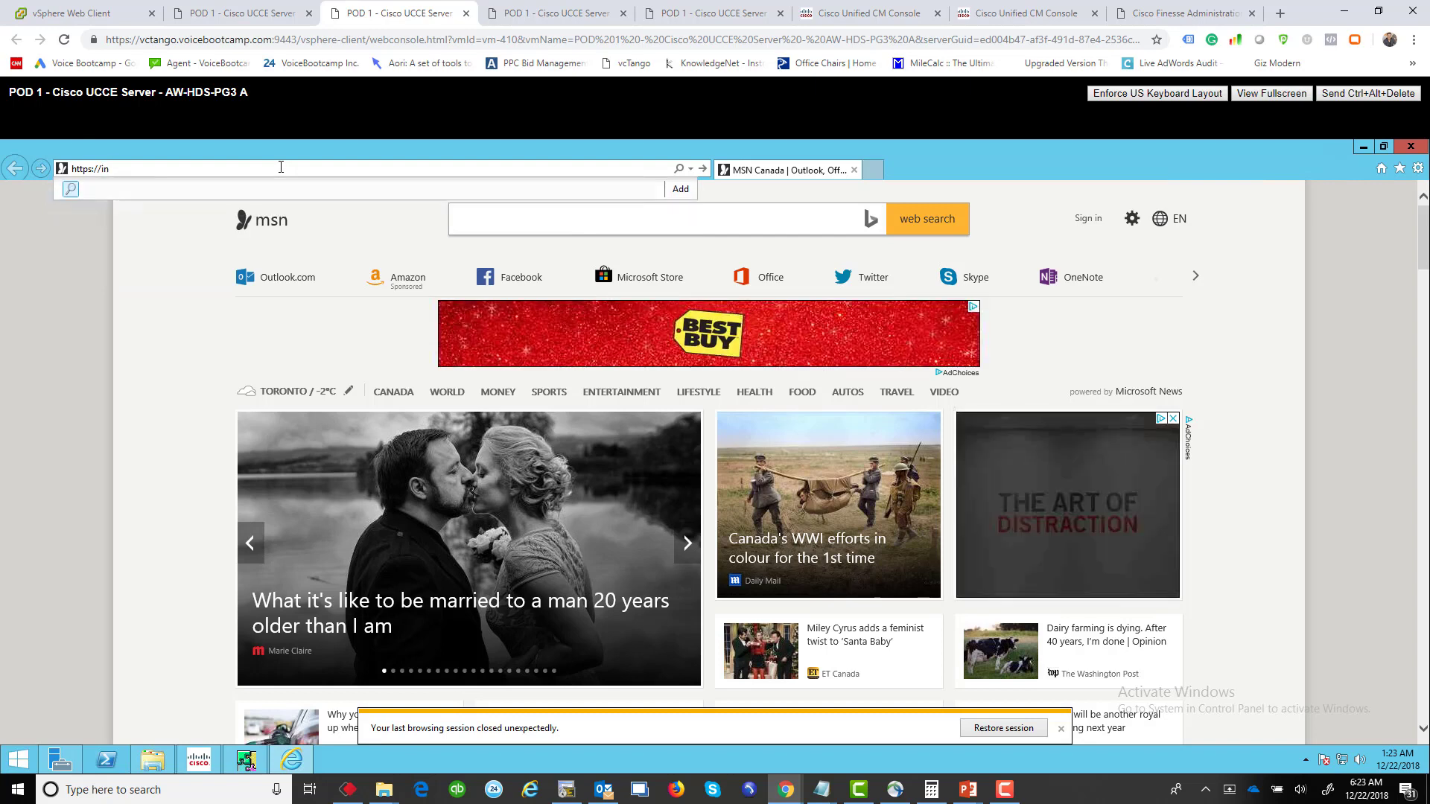
key("BackSpace")
key("BackSpace")
type("fnindia.pod1.com/")
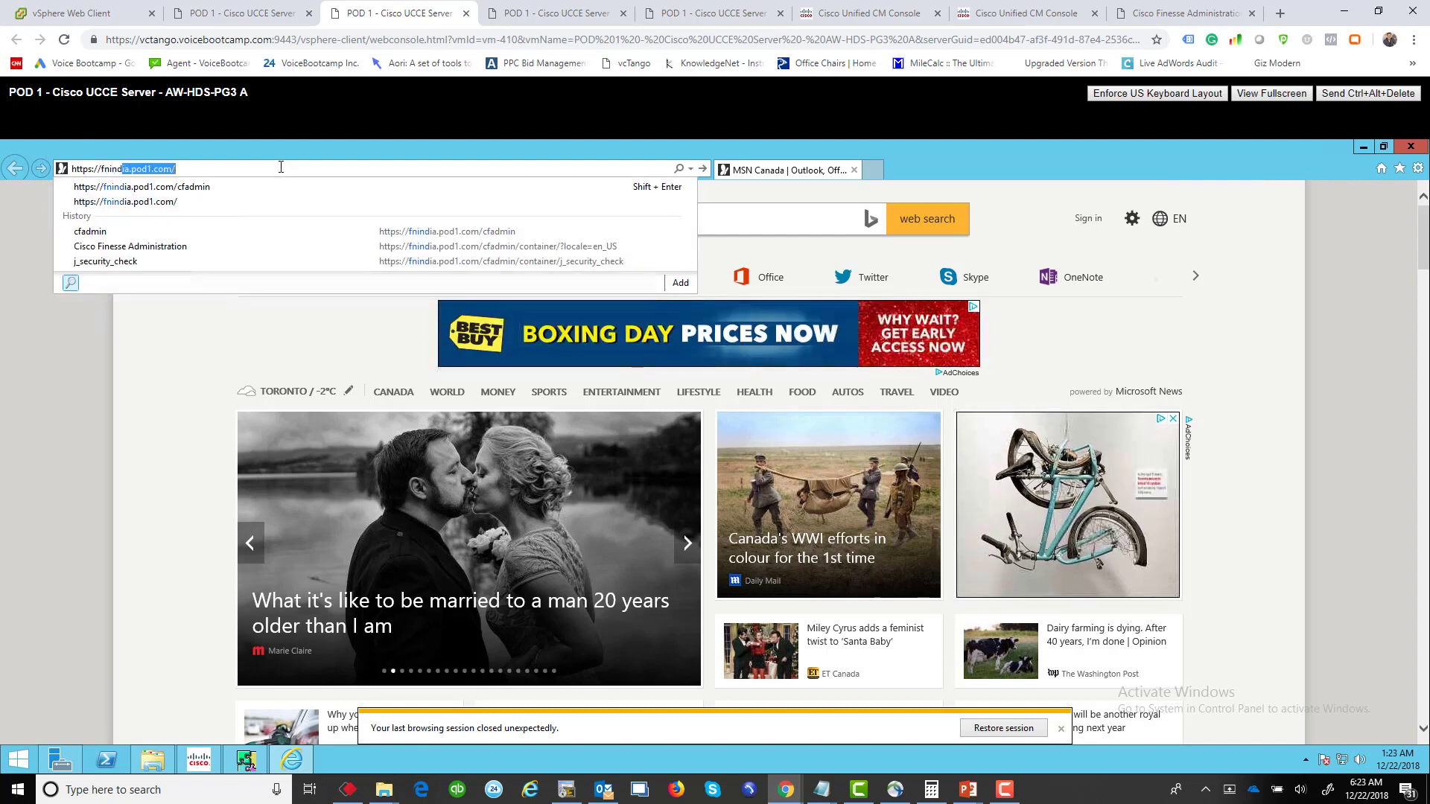
key("Down")
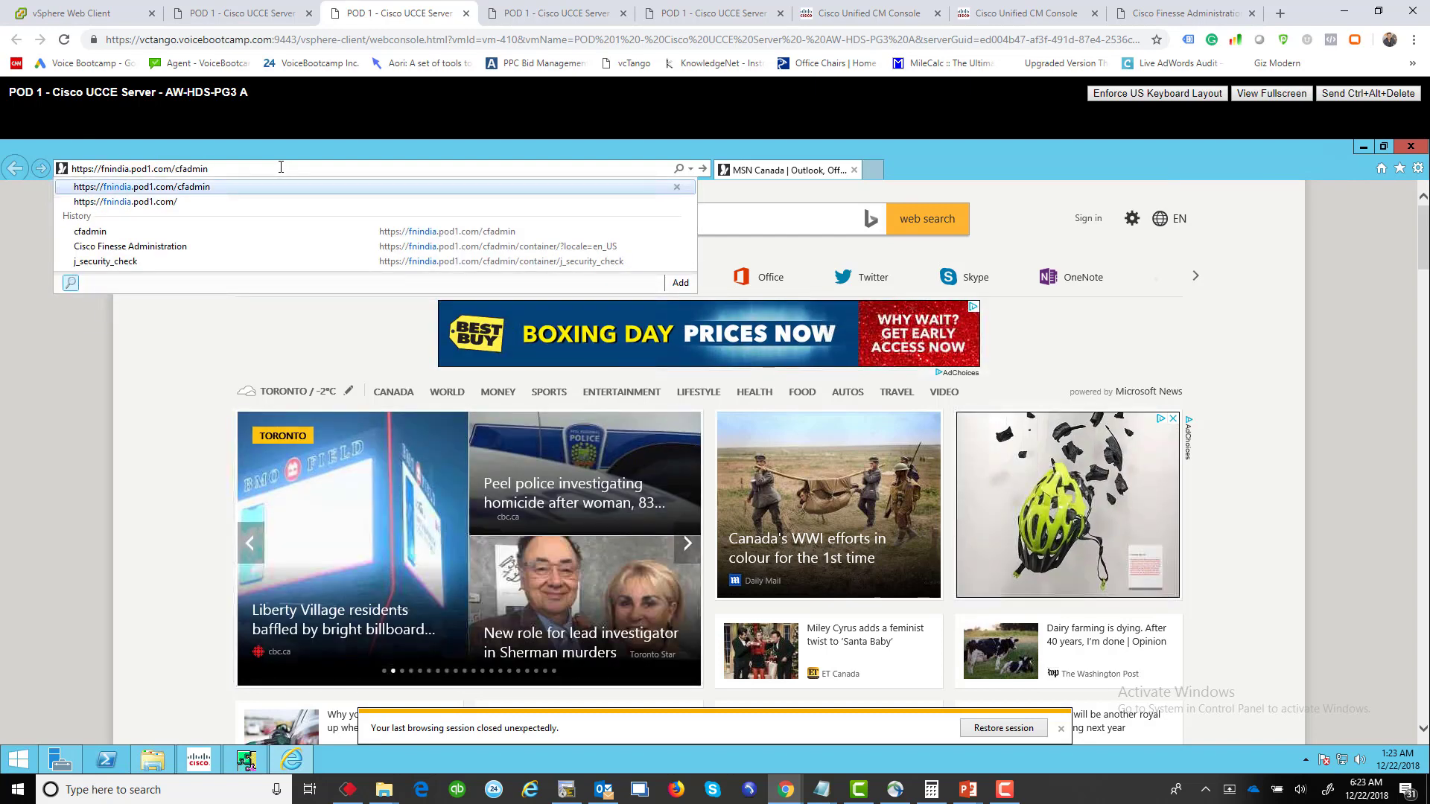
key("Return")
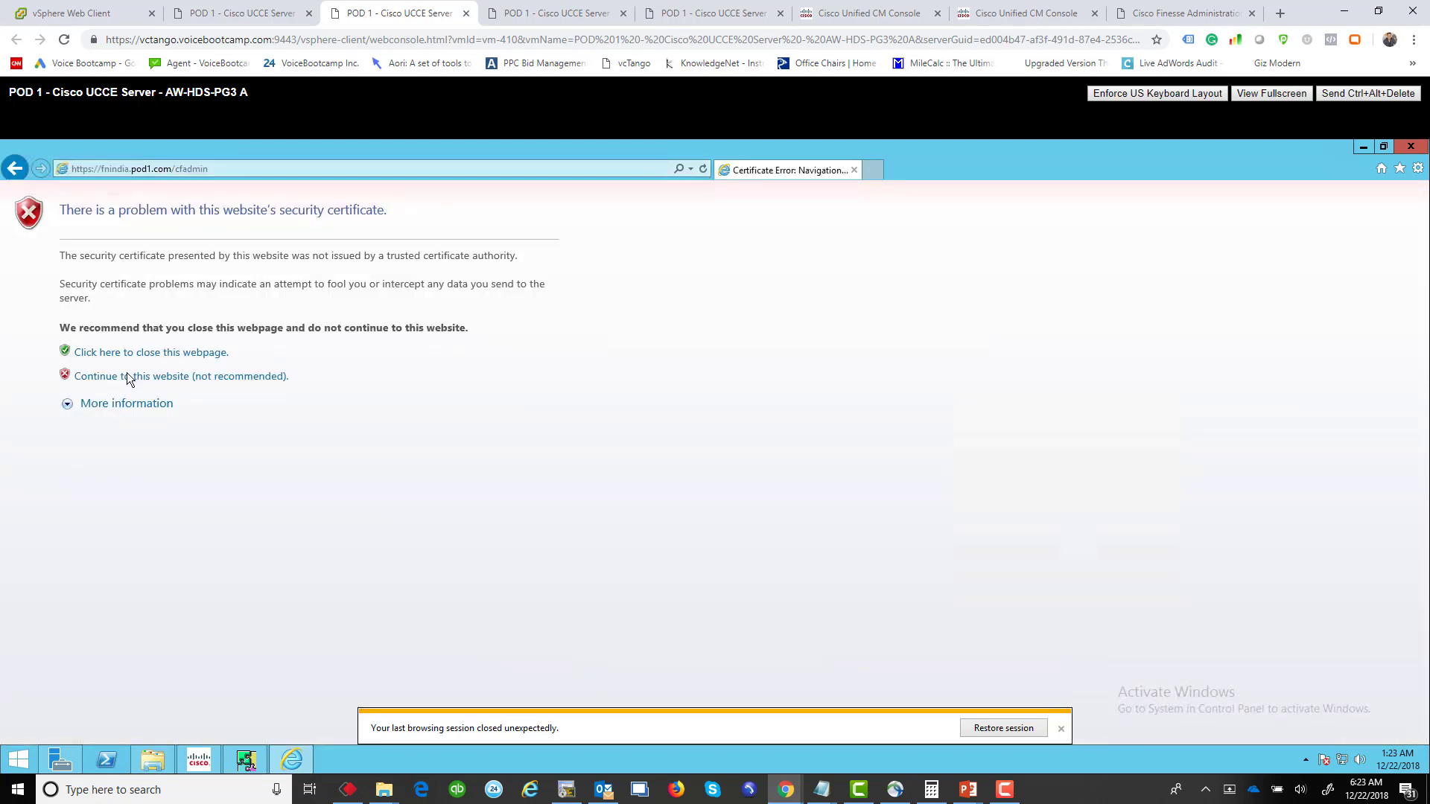
left_click(134, 378)
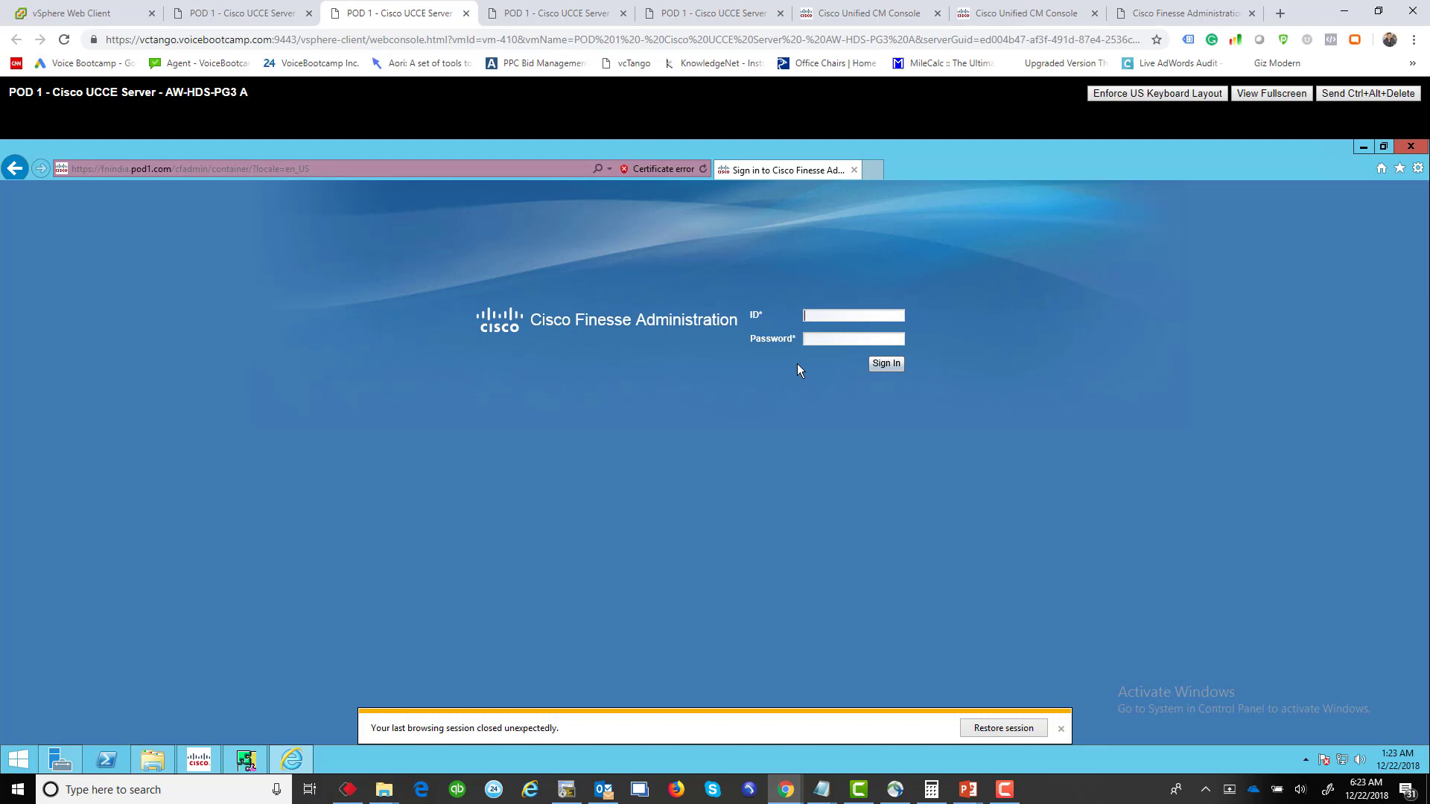
Step: Sign in to Finesse Administration with the administrator ID and password
type("administrator")
key("Tab")
key("Return")
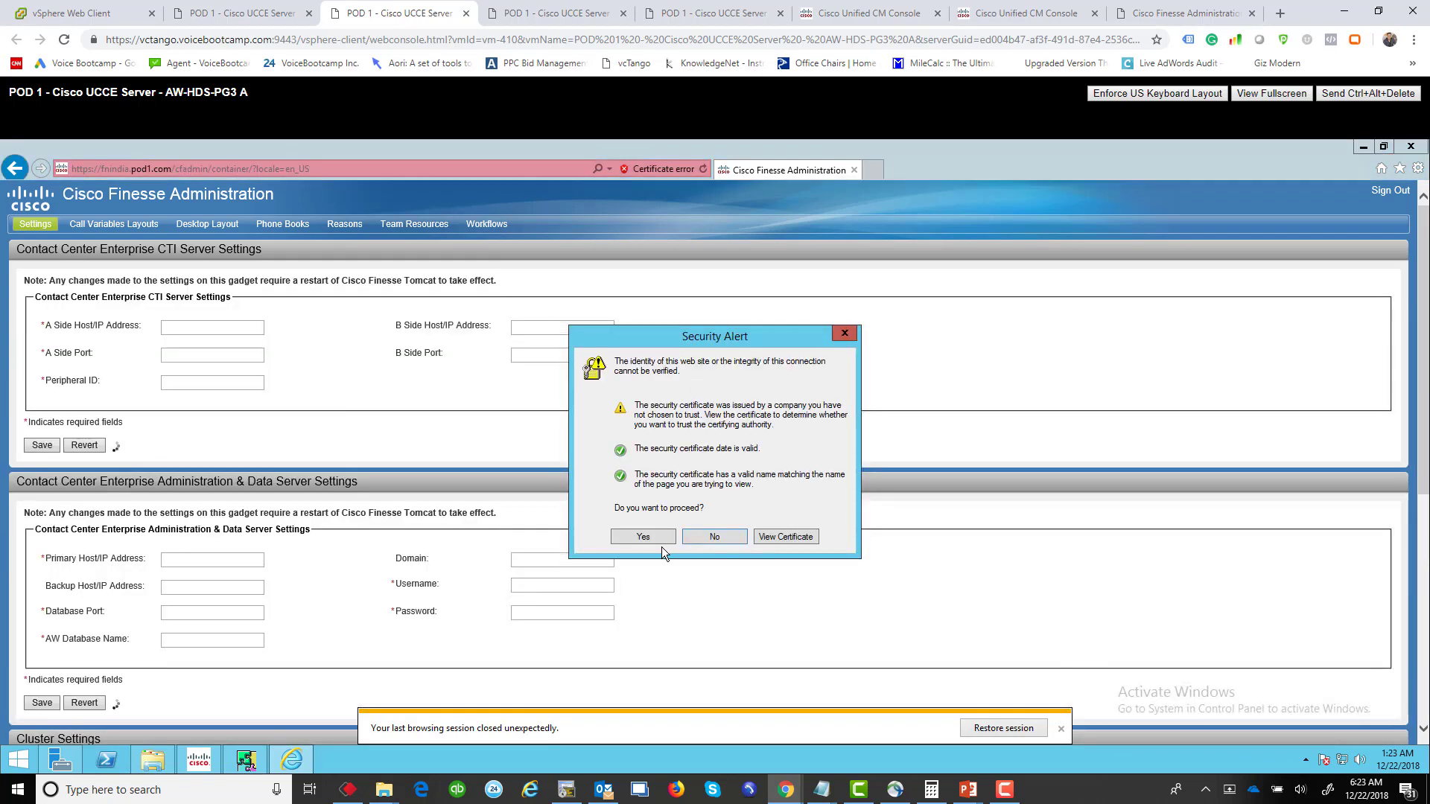
Step: Accept the security alert and point out A side 142.11.64.53:42027, B side 142.11.65.53:43027, Peripheral ID 5001
left_click(668, 538)
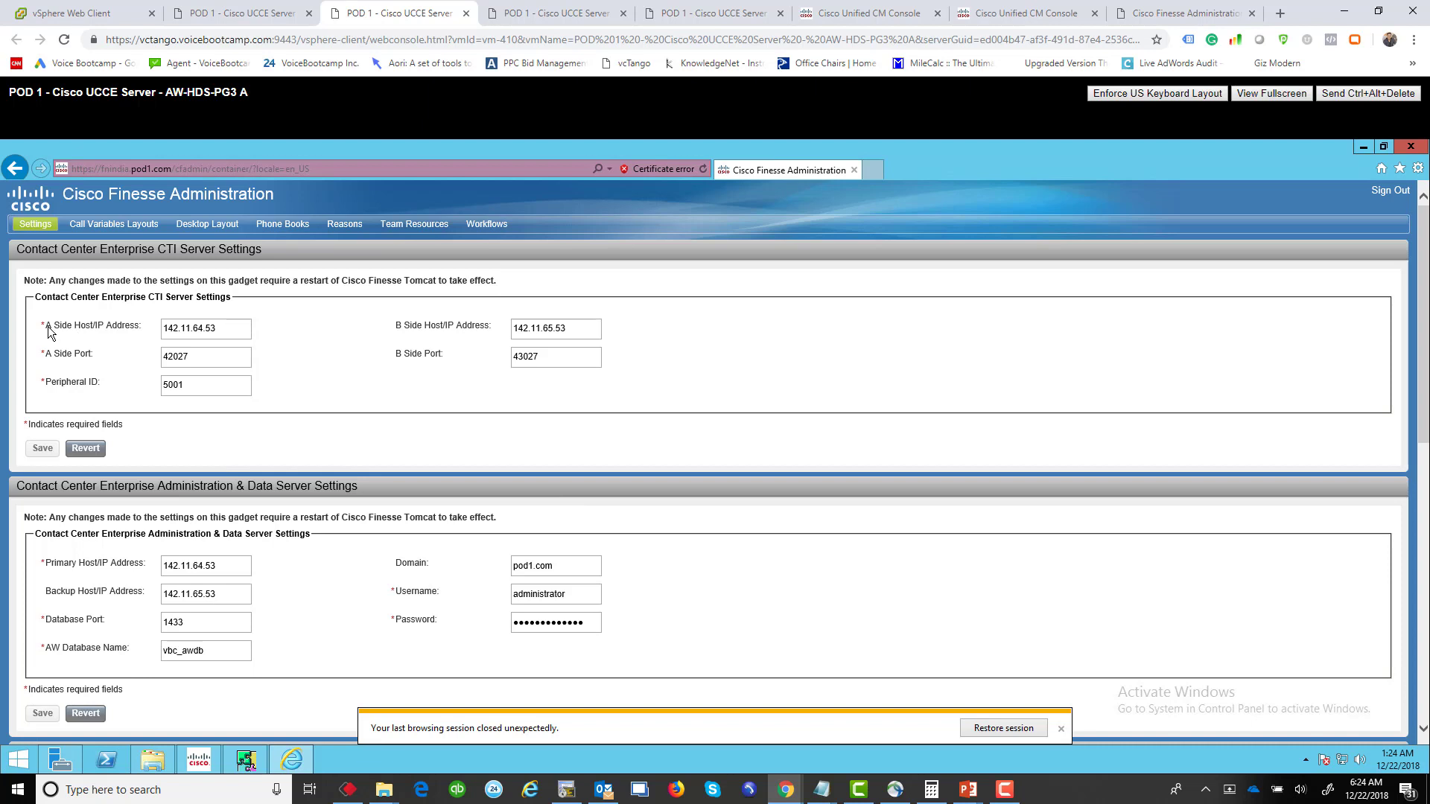
left_click_drag(47, 326, 135, 327)
left_click(136, 326)
left_click_drag(566, 330, 539, 332)
left_click(78, 386)
triple_click(91, 387)
left_click(93, 390)
Step: Search Windows for UCCE and open the Cisco UCCE network diagram image
left_click(195, 792)
type("UCCE")
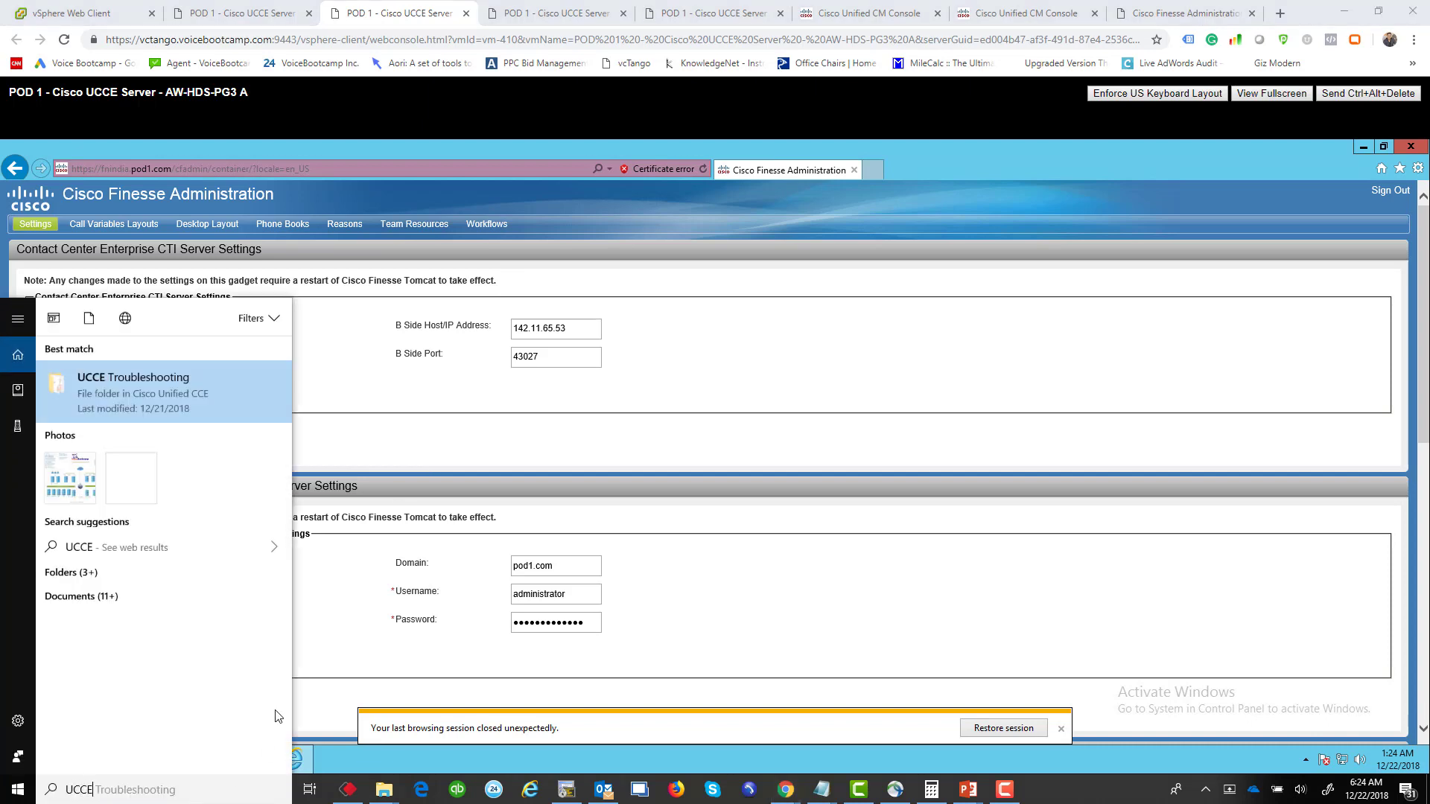
left_click(82, 477)
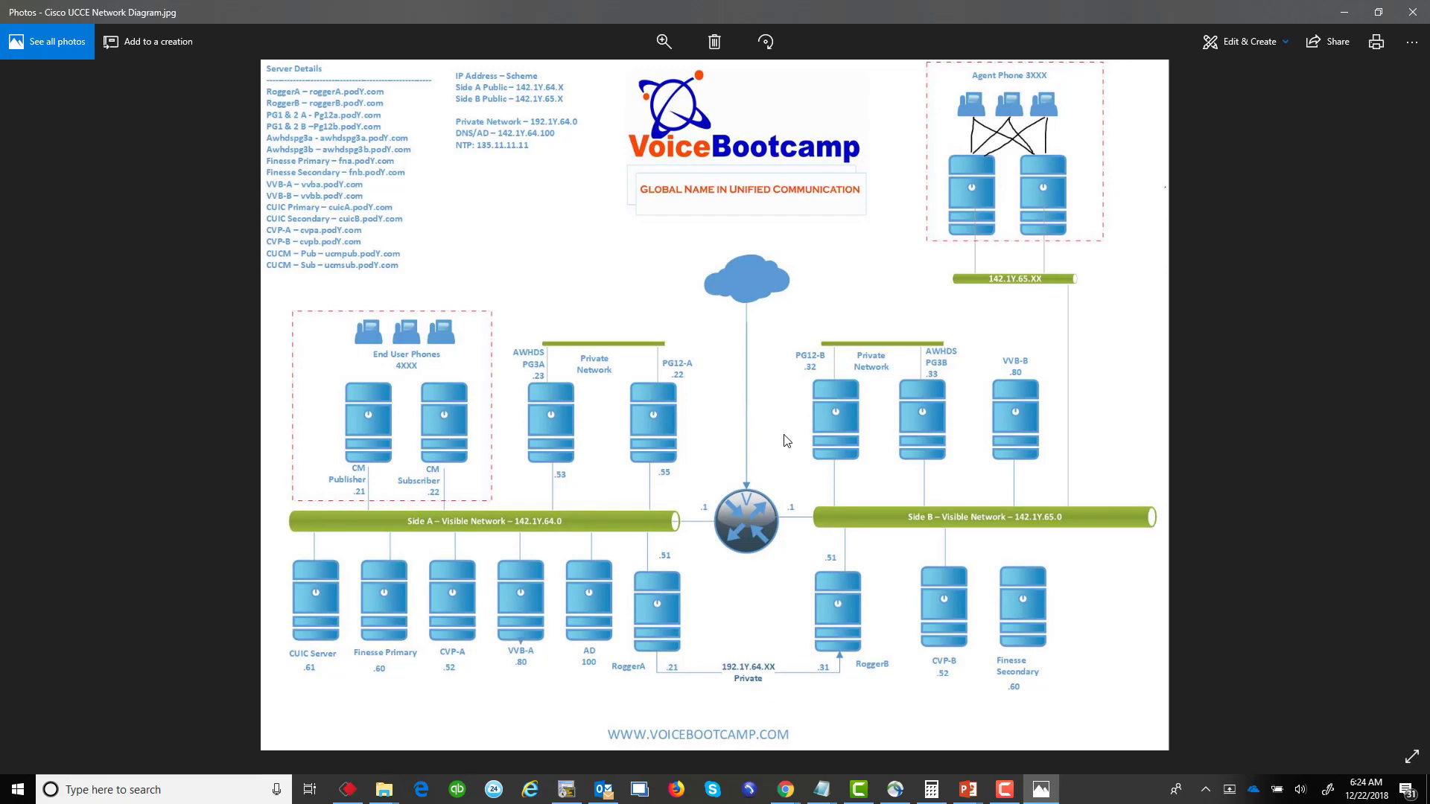
Step: Sketch links from the agent phones to AWHDS PG3A and PG3B, then discard the sketch and minimize Photos
key("super+w")
mouse_move(967, 112)
left_mouse_down()
mouse_move(1045, 134)
mouse_move(1058, 257)
mouse_move(1022, 123)
left_mouse_up()
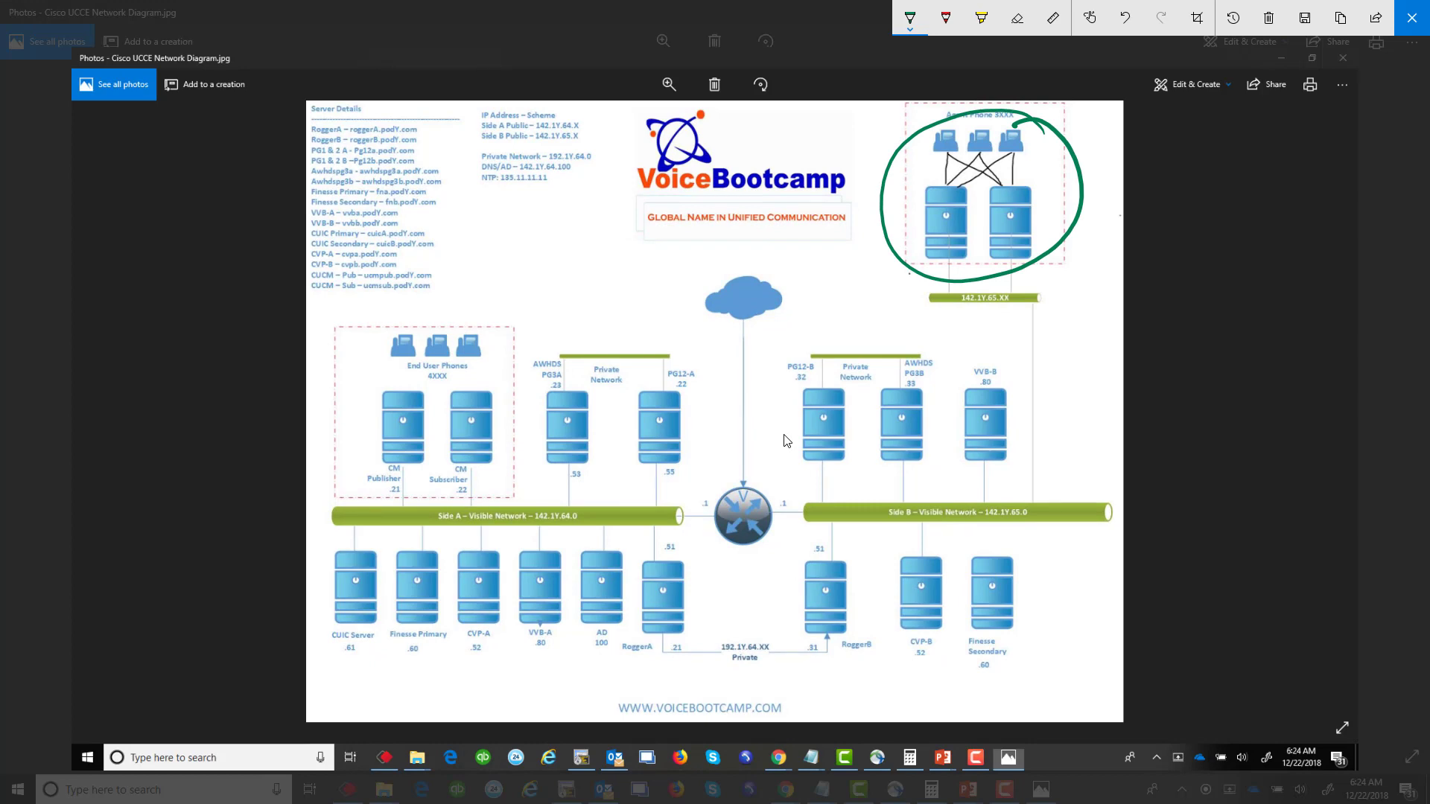
mouse_move(910, 272)
left_mouse_down()
mouse_move(775, 291)
mouse_move(581, 387)
mouse_move(592, 392)
left_mouse_up()
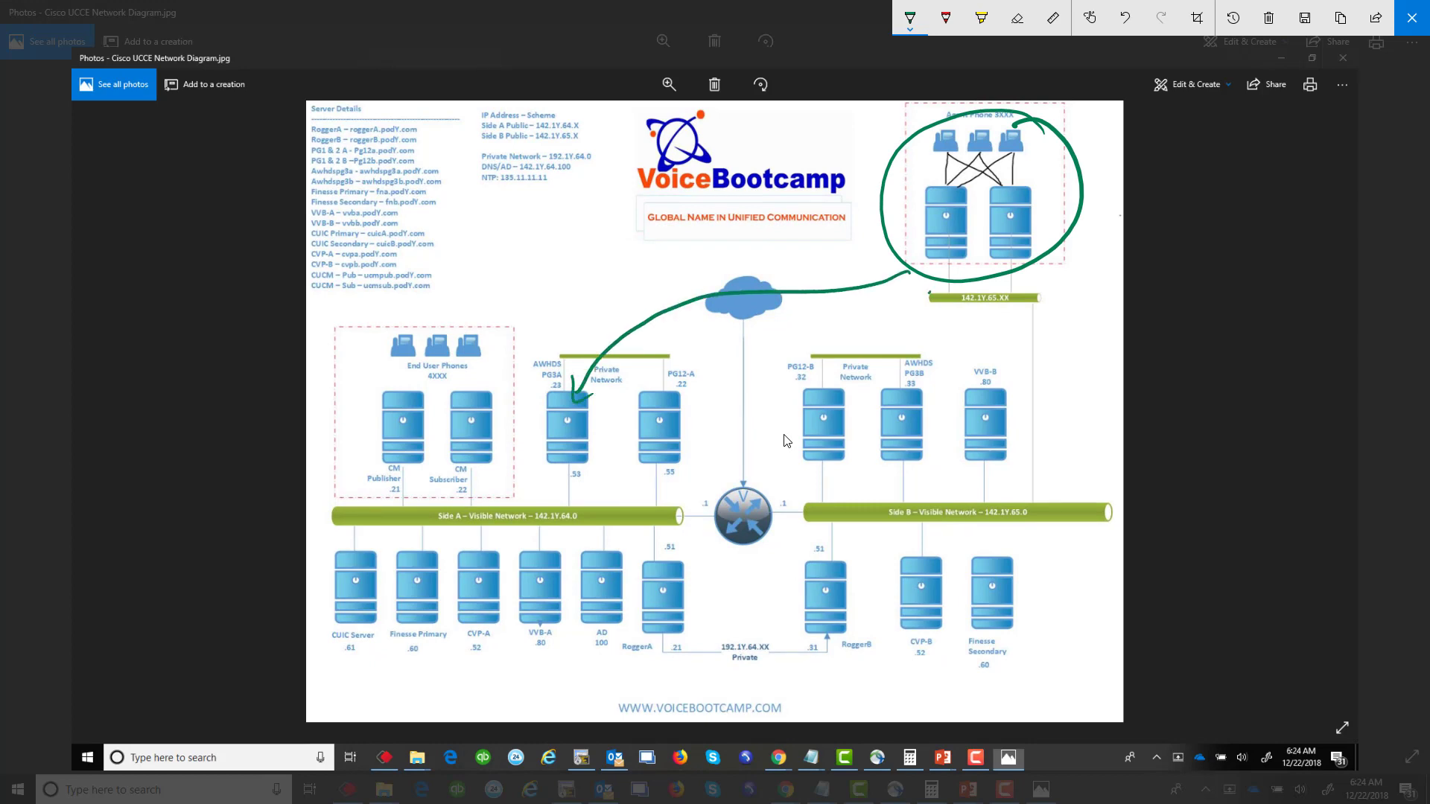
mouse_move(929, 298)
left_mouse_down()
mouse_move(906, 428)
mouse_move(888, 411)
left_mouse_up()
mouse_move(554, 414)
left_mouse_down()
mouse_move(550, 435)
mouse_move(659, 282)
mouse_move(868, 235)
left_mouse_up()
mouse_move(897, 419)
left_mouse_down()
mouse_move(883, 381)
mouse_move(910, 285)
mouse_move(918, 297)
left_mouse_up()
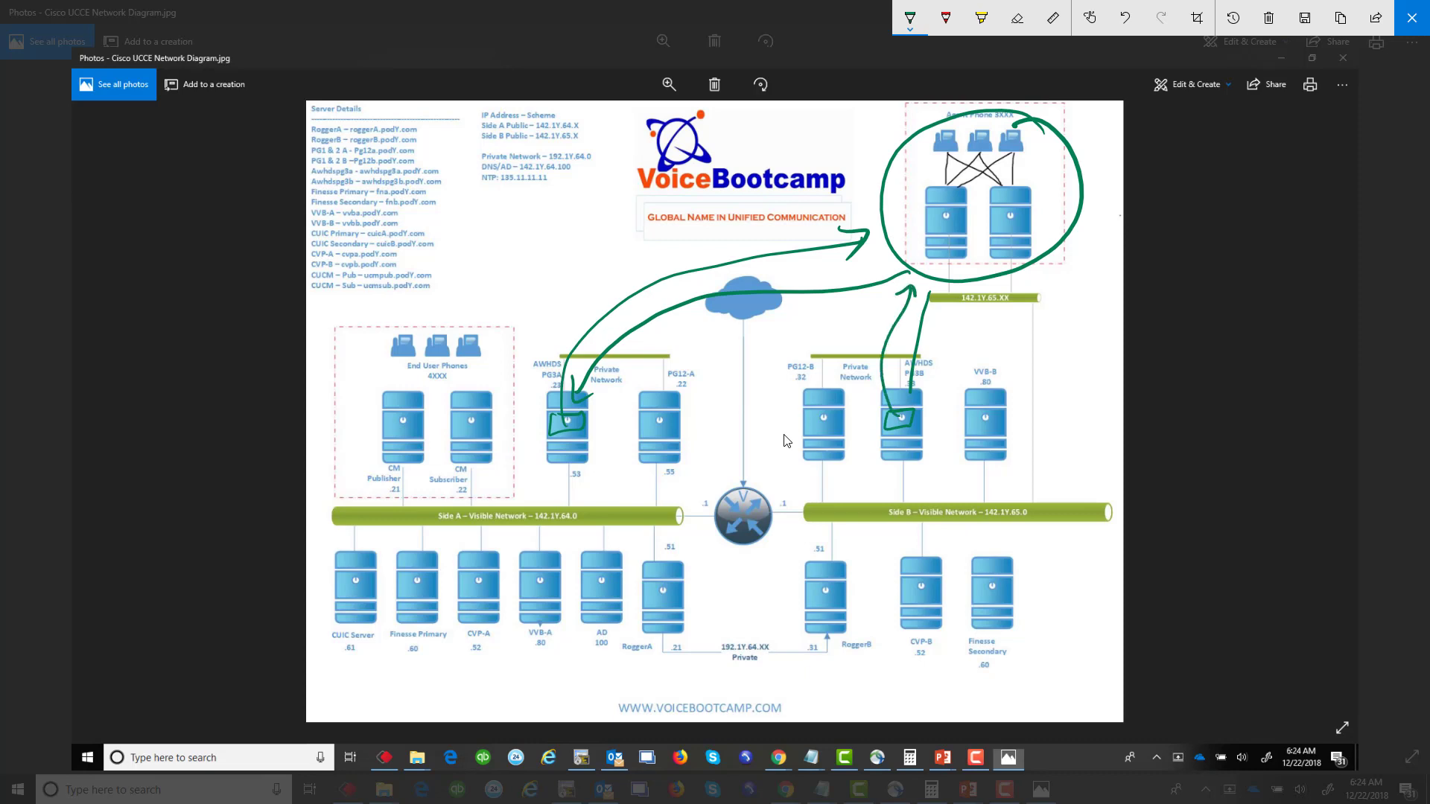
left_click(1412, 17)
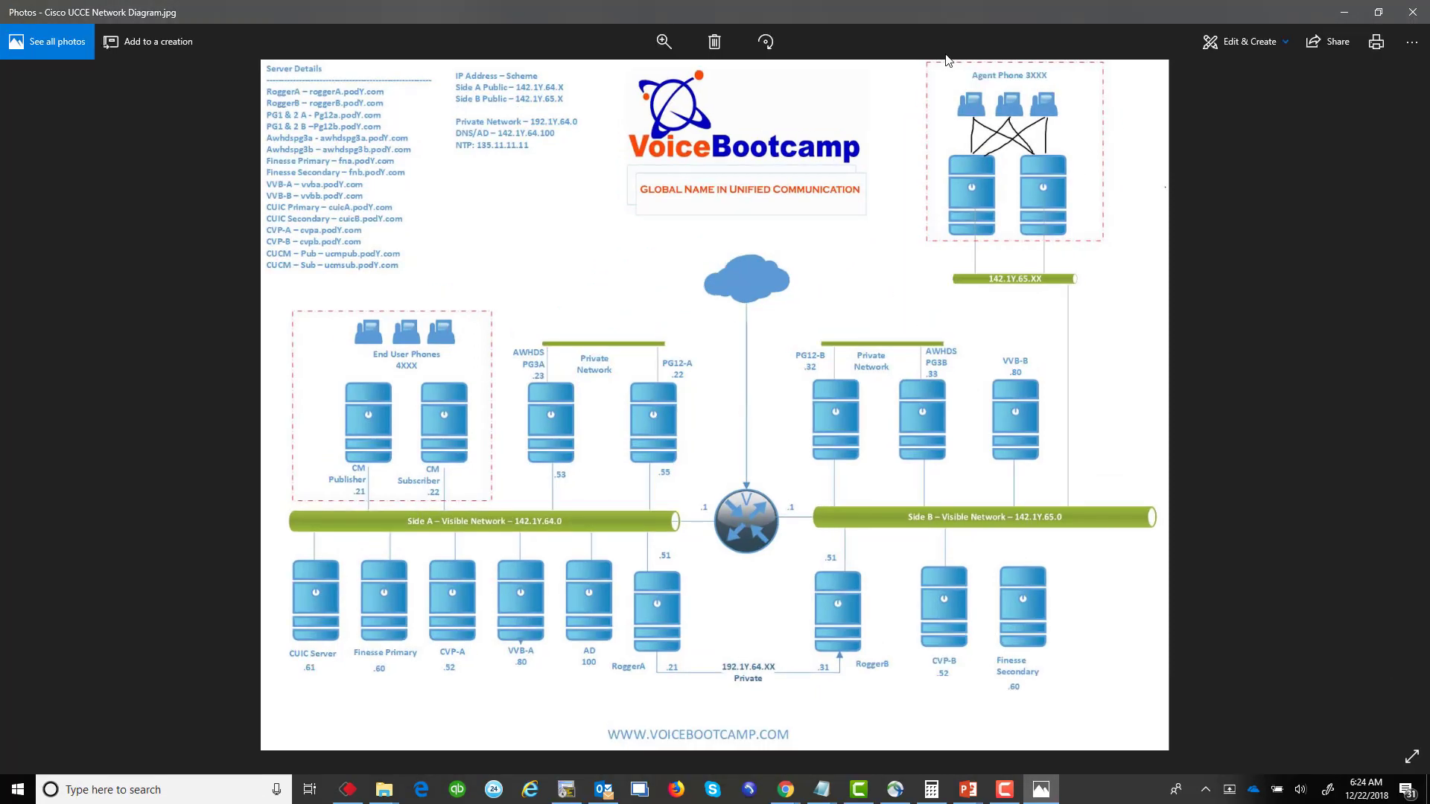
left_click(1345, 11)
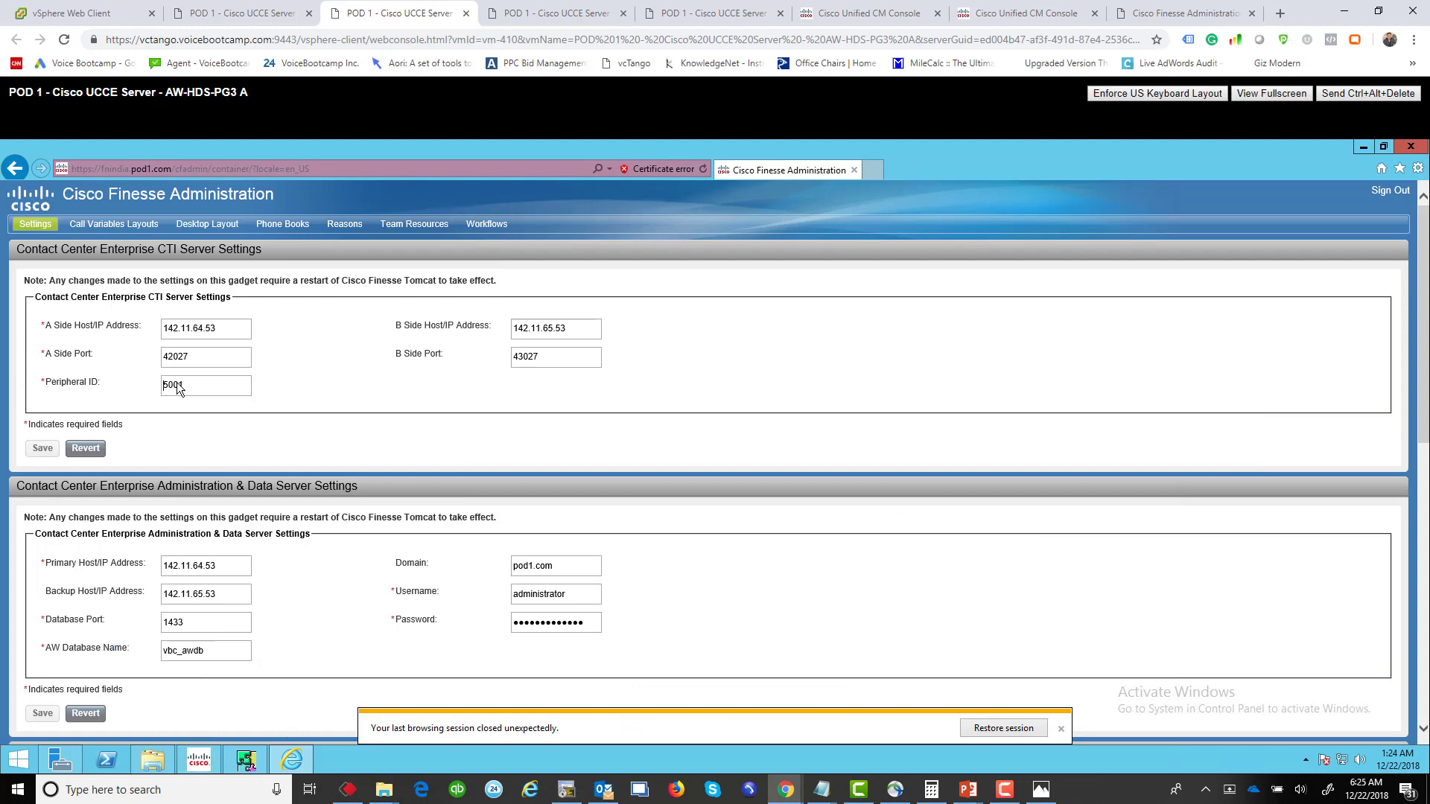
Step: Open PG Explorer from Configuration Manager's Explorer Tools group
left_click(246, 759)
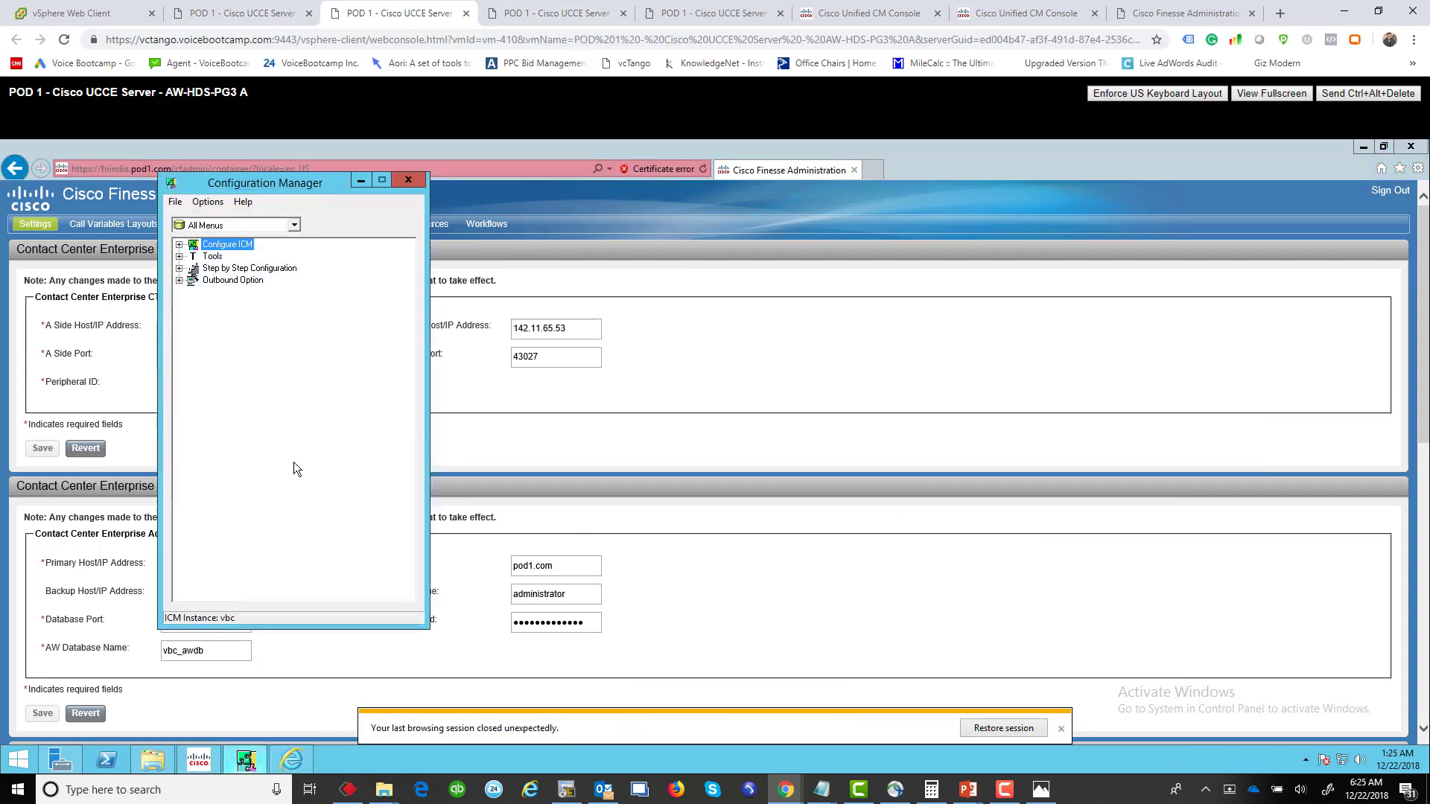
double_click(216, 256)
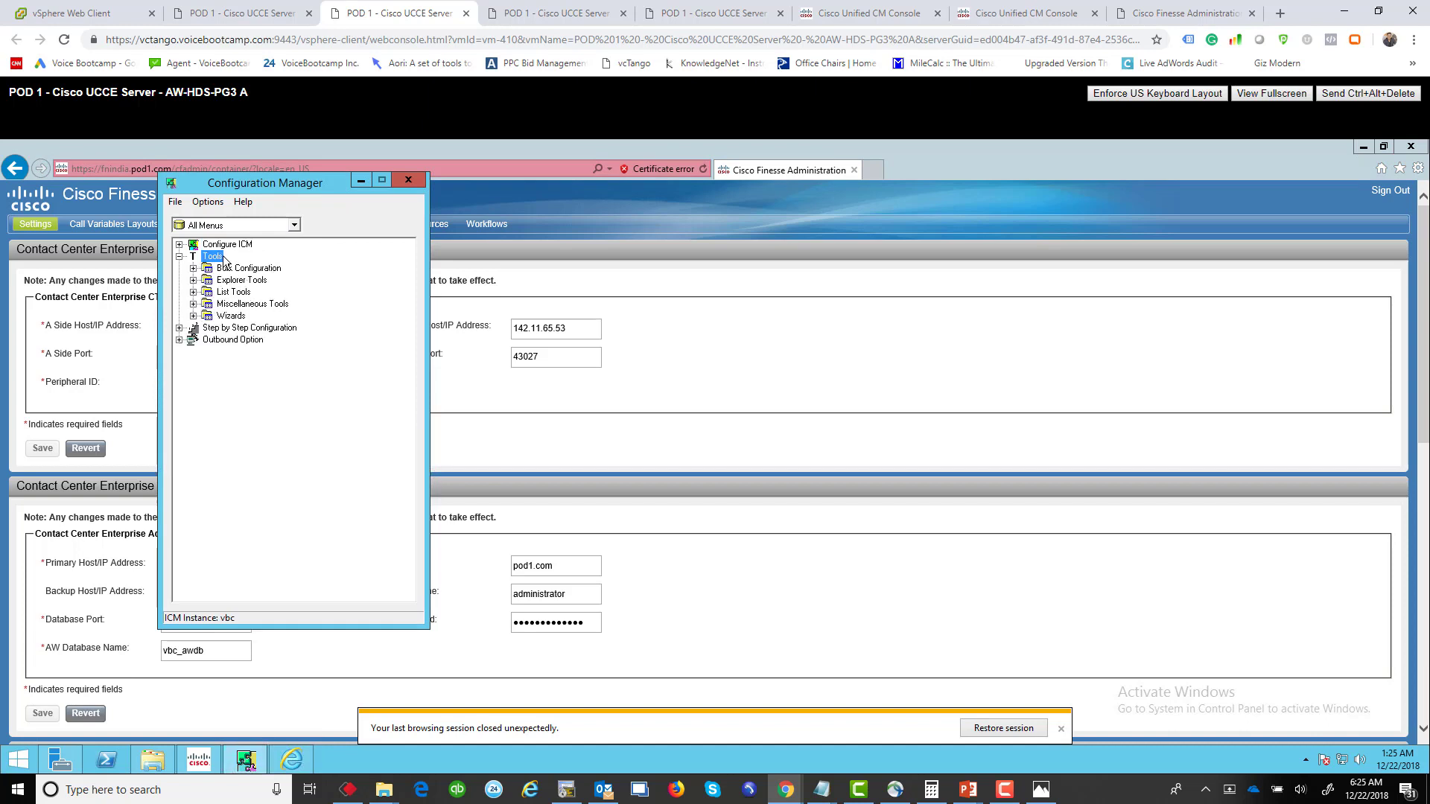
double_click(233, 292)
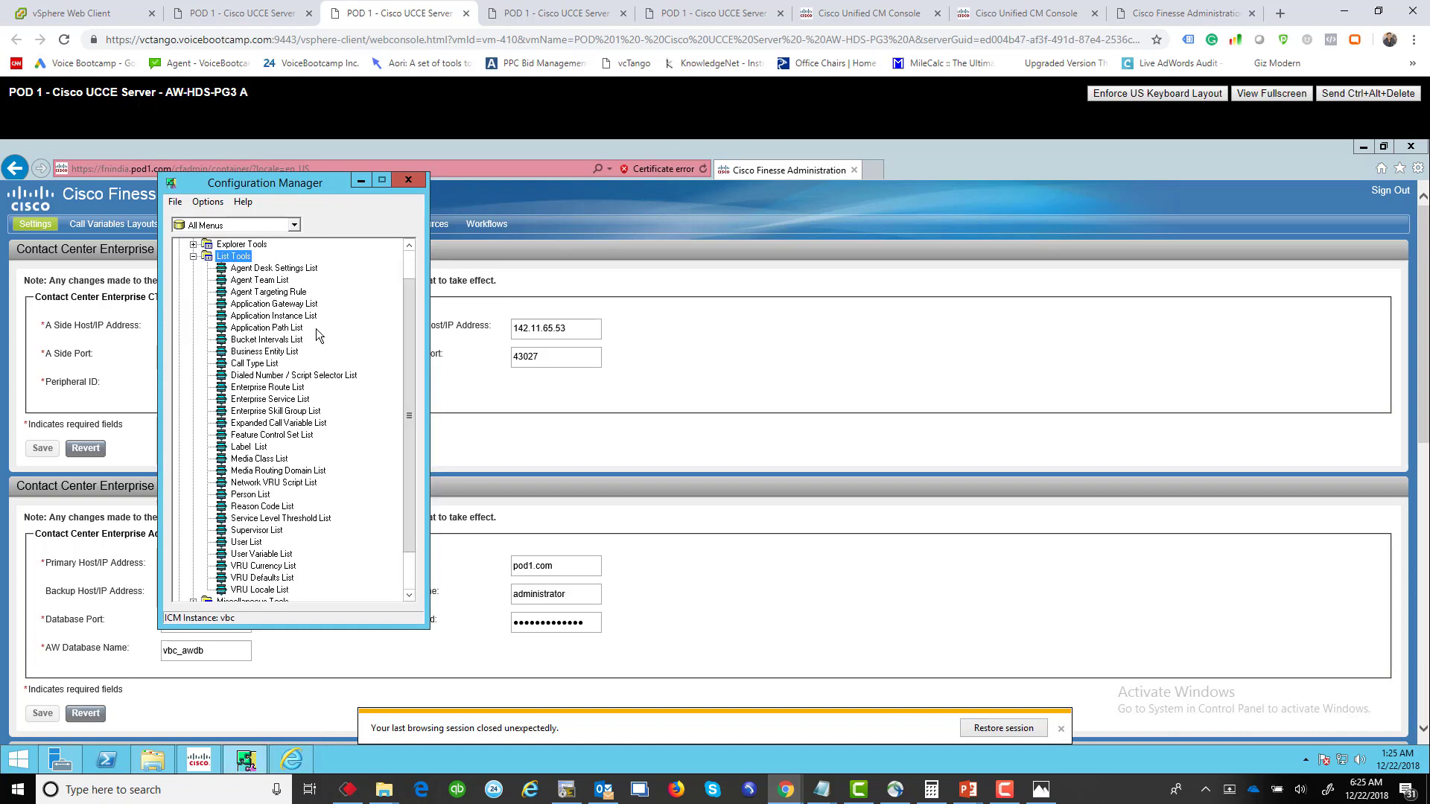
left_click(193, 245)
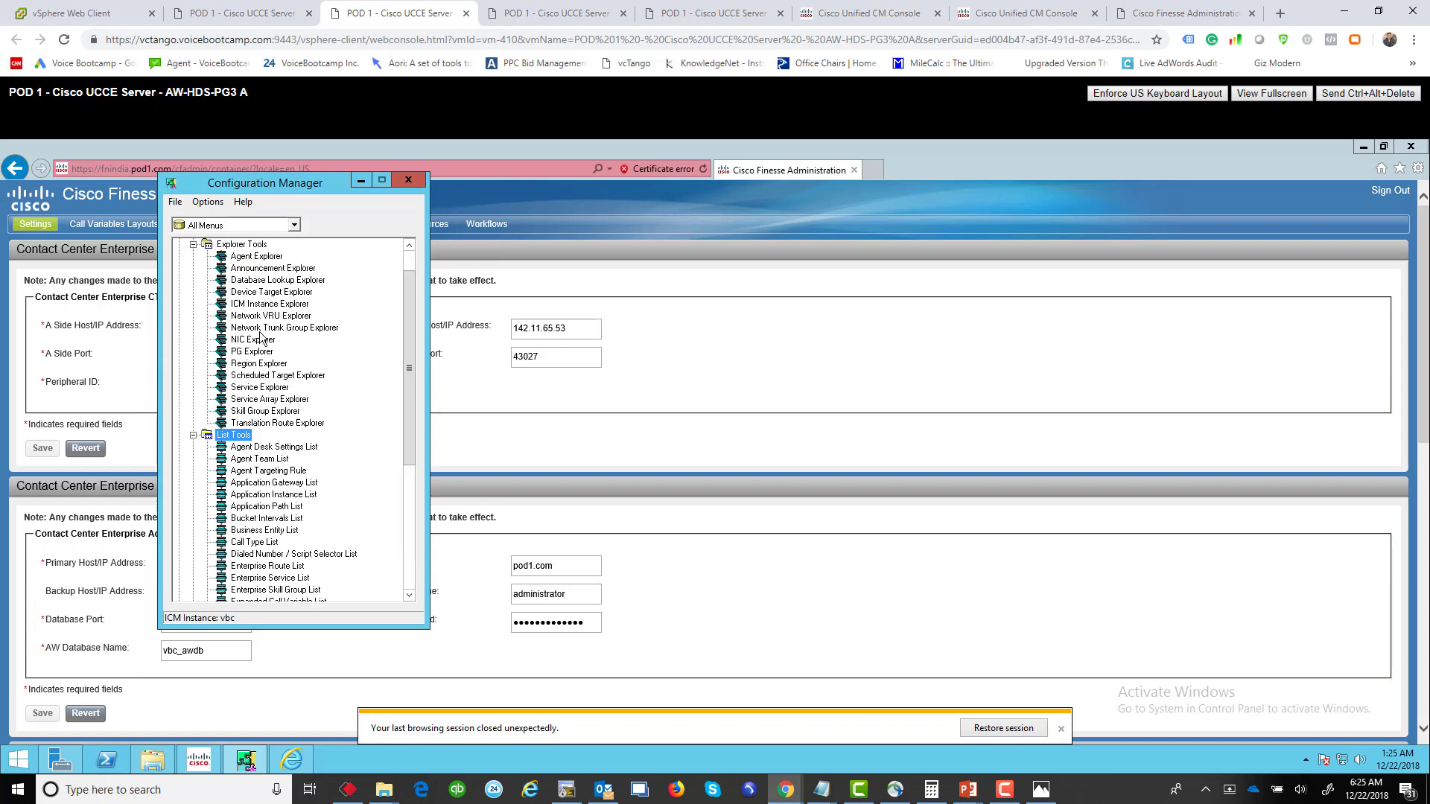
left_click(250, 352)
double_click(250, 353)
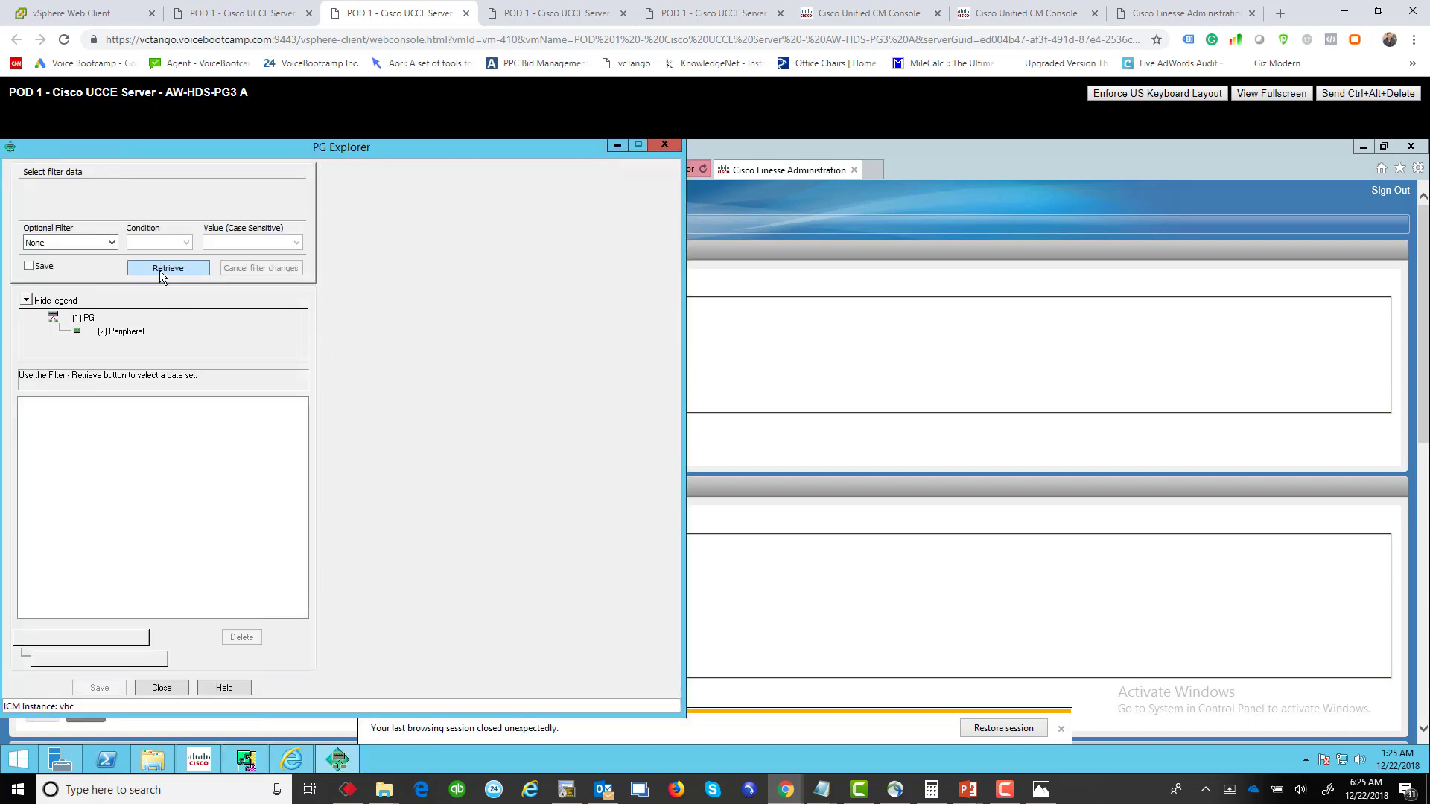
Step: Load the peripheral gateways and confirm PGIN_UCM_Cluster's Peripheral ID is 5001
left_click(167, 268)
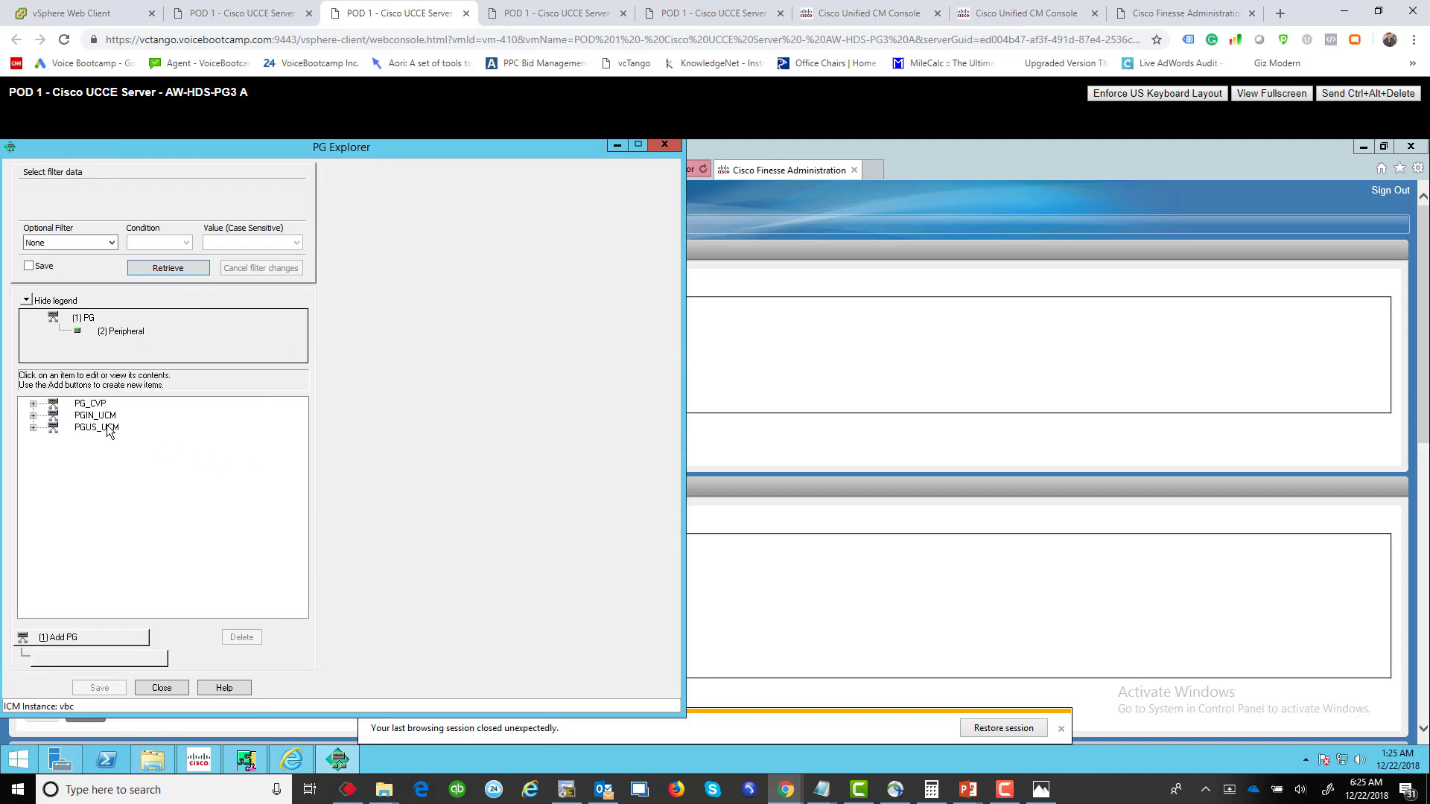
left_click(82, 416)
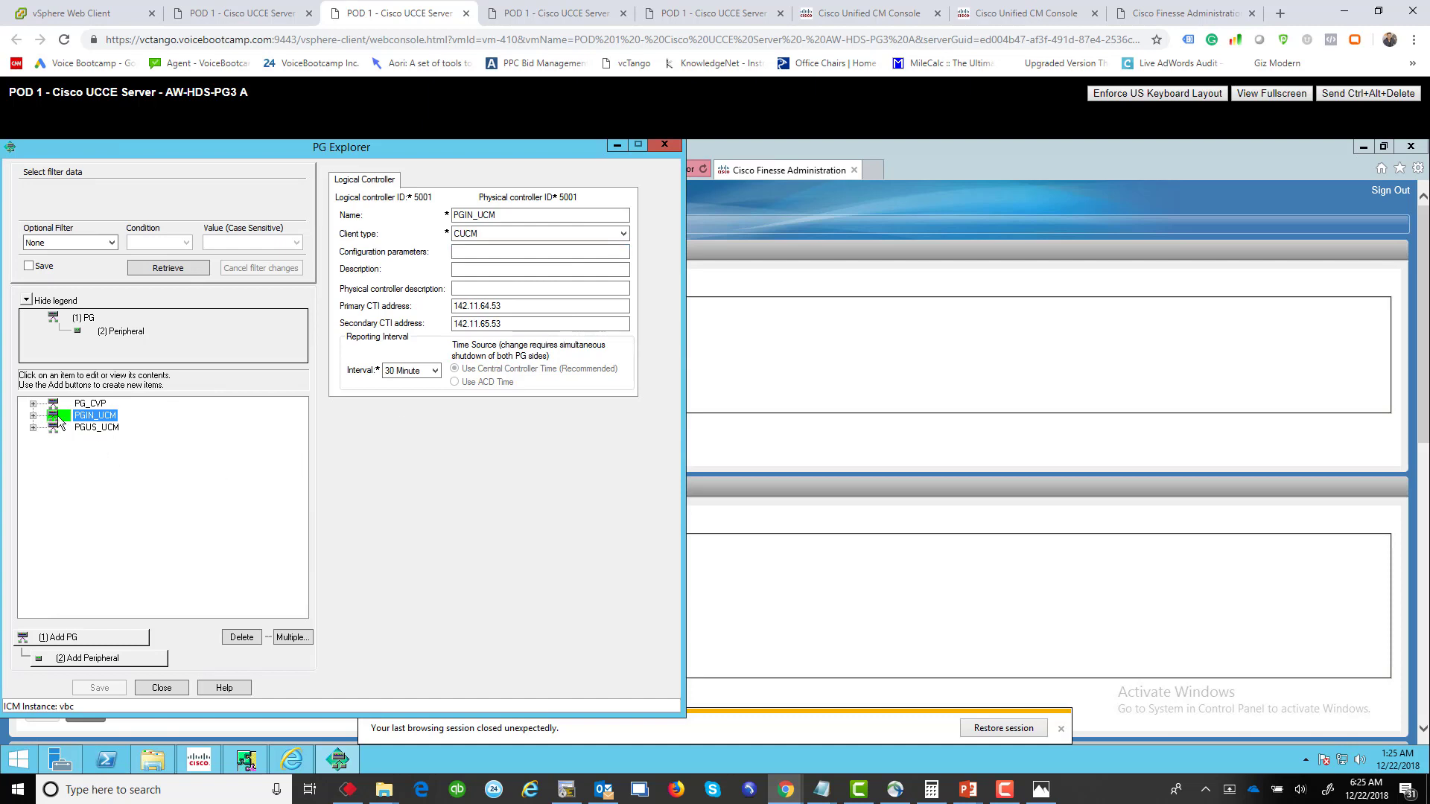
left_click(33, 415)
key("Down")
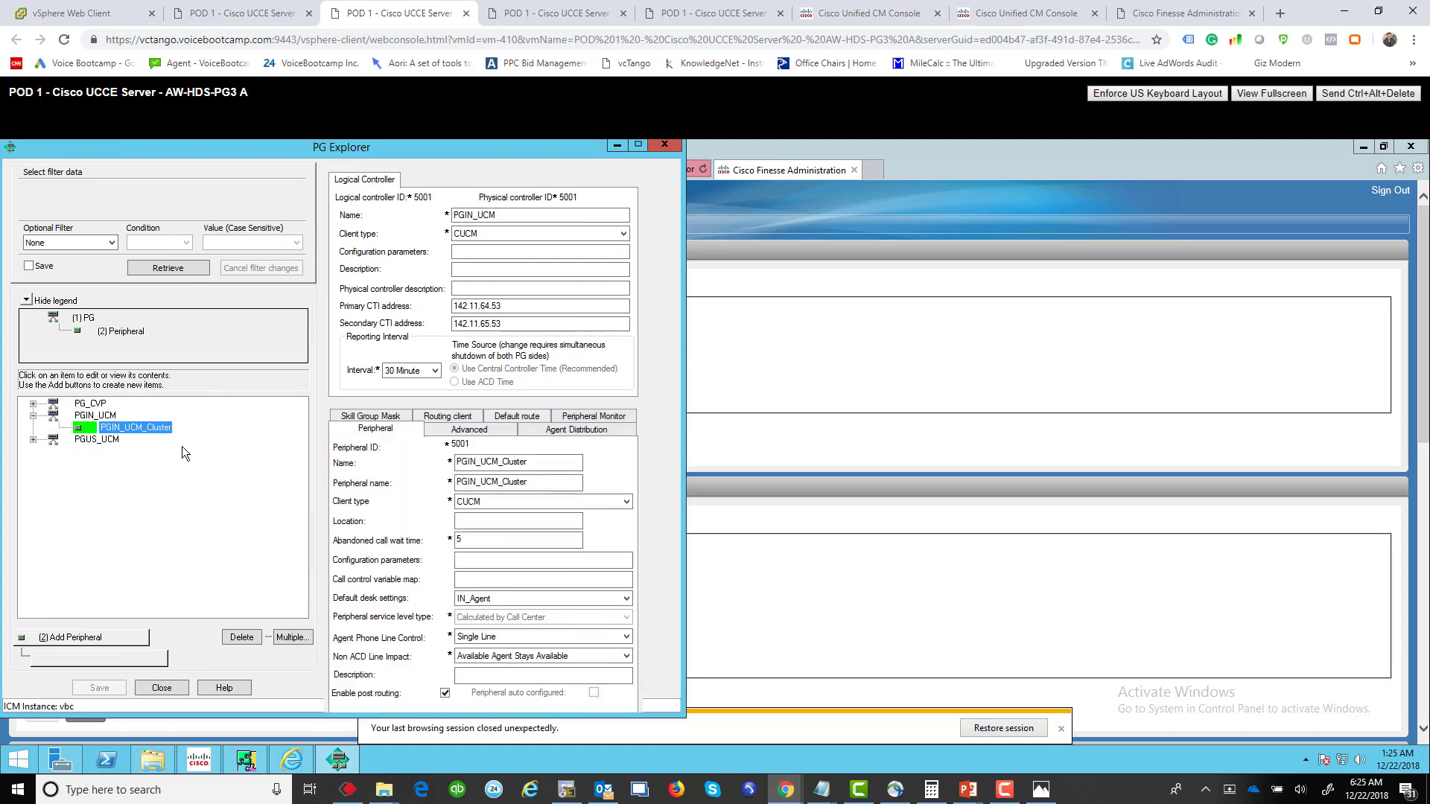
double_click(460, 443)
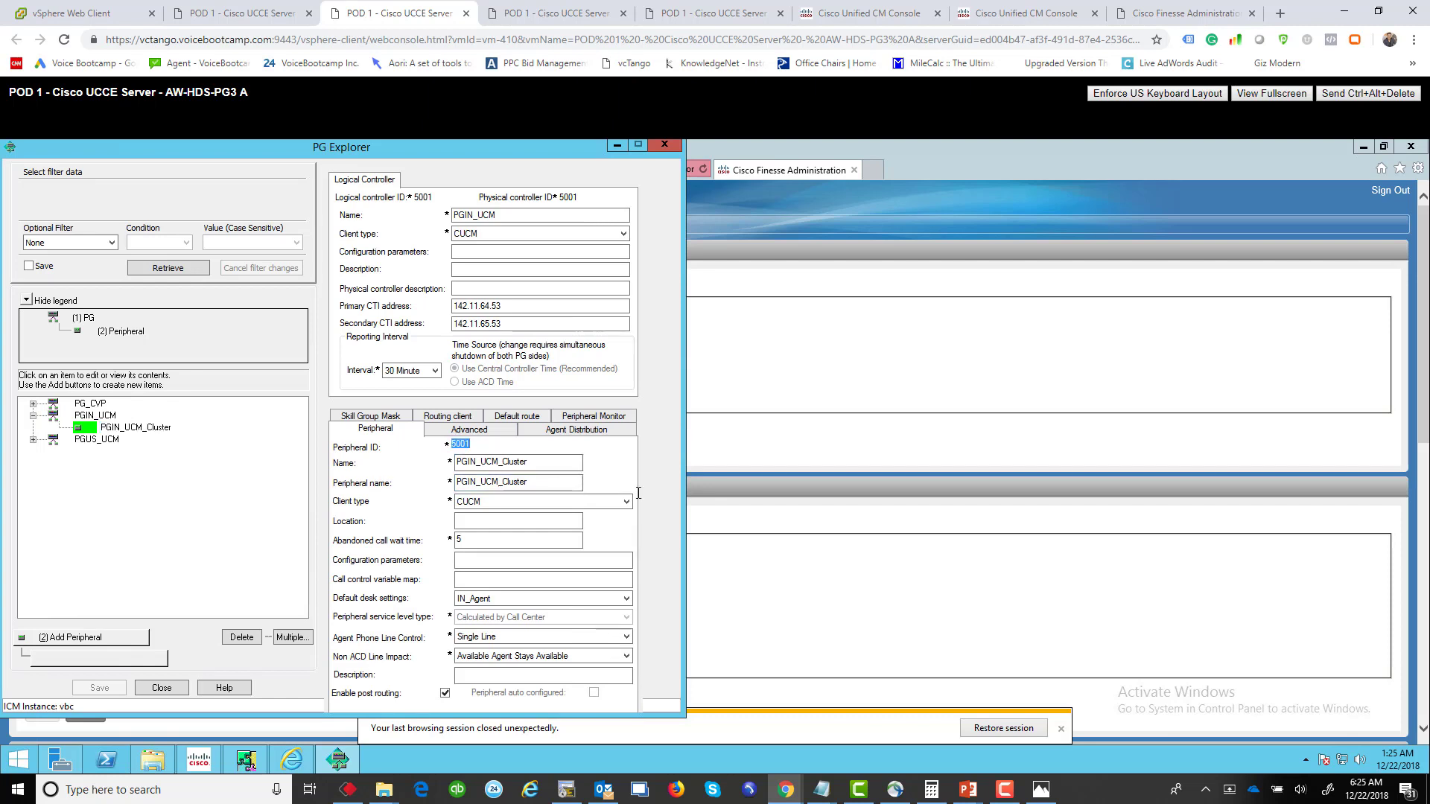
Step: Review Finesse's CTI hosts 142.11.64.53 and 142.11.65.53 and AW database vbc_awdb
left_click(890, 458)
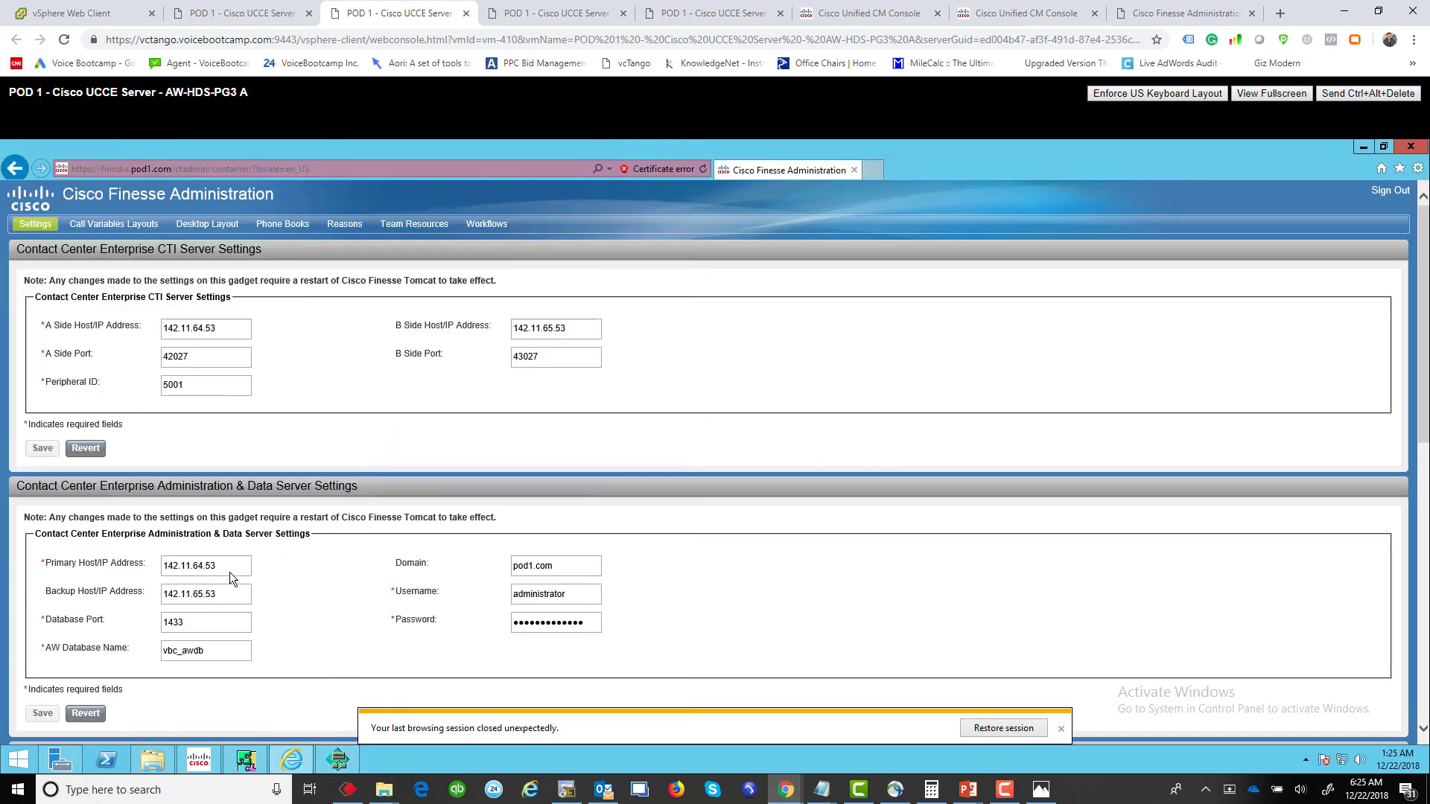
left_click_drag(217, 567, 166, 570)
double_click(159, 596)
left_click_drag(223, 650, 111, 650)
Step: Check the domain pod1.com and username, dismiss the restore notice, and minimize PG Explorer
left_click_drag(574, 571, 499, 571)
left_click_drag(593, 599, 524, 610)
left_click(1062, 731)
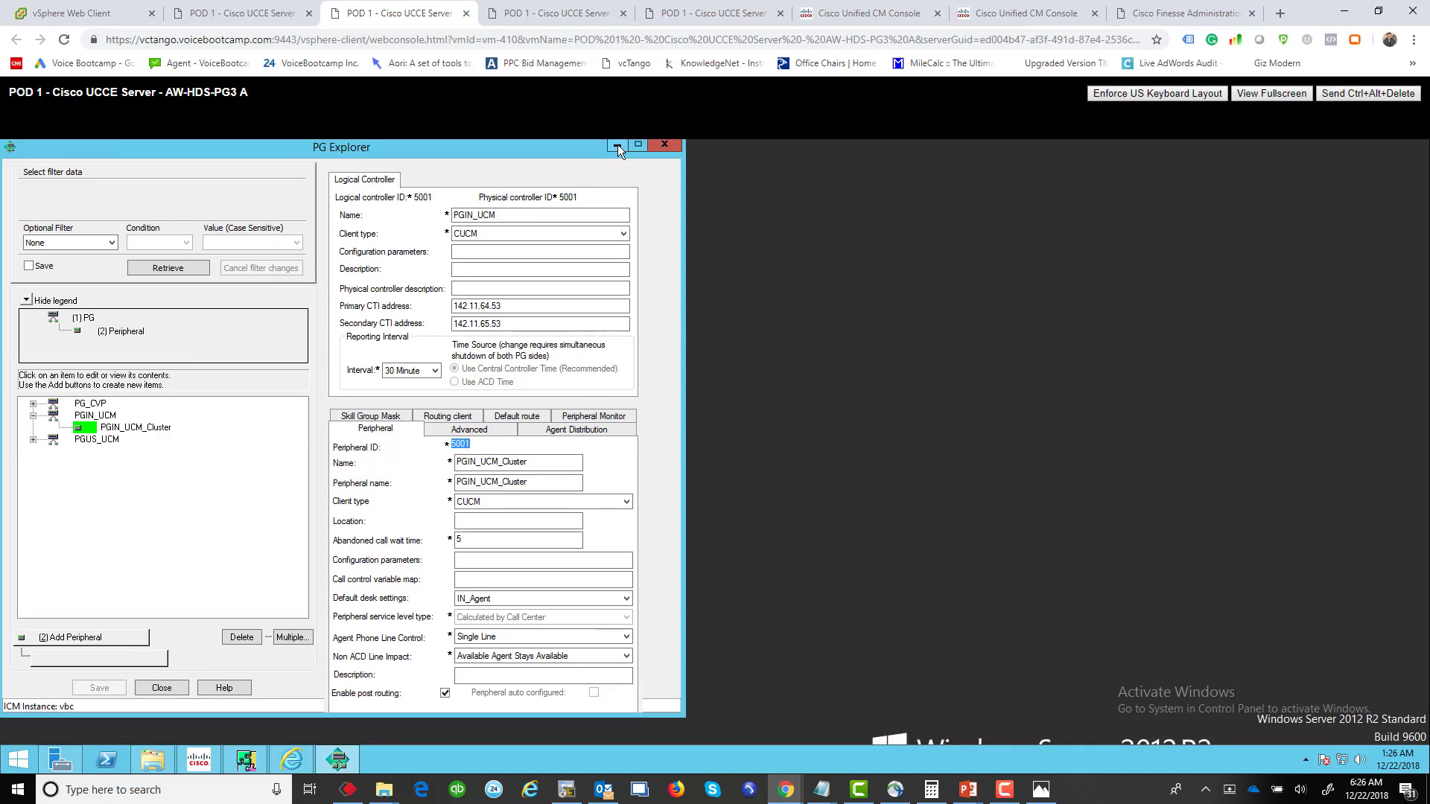
left_click(617, 146)
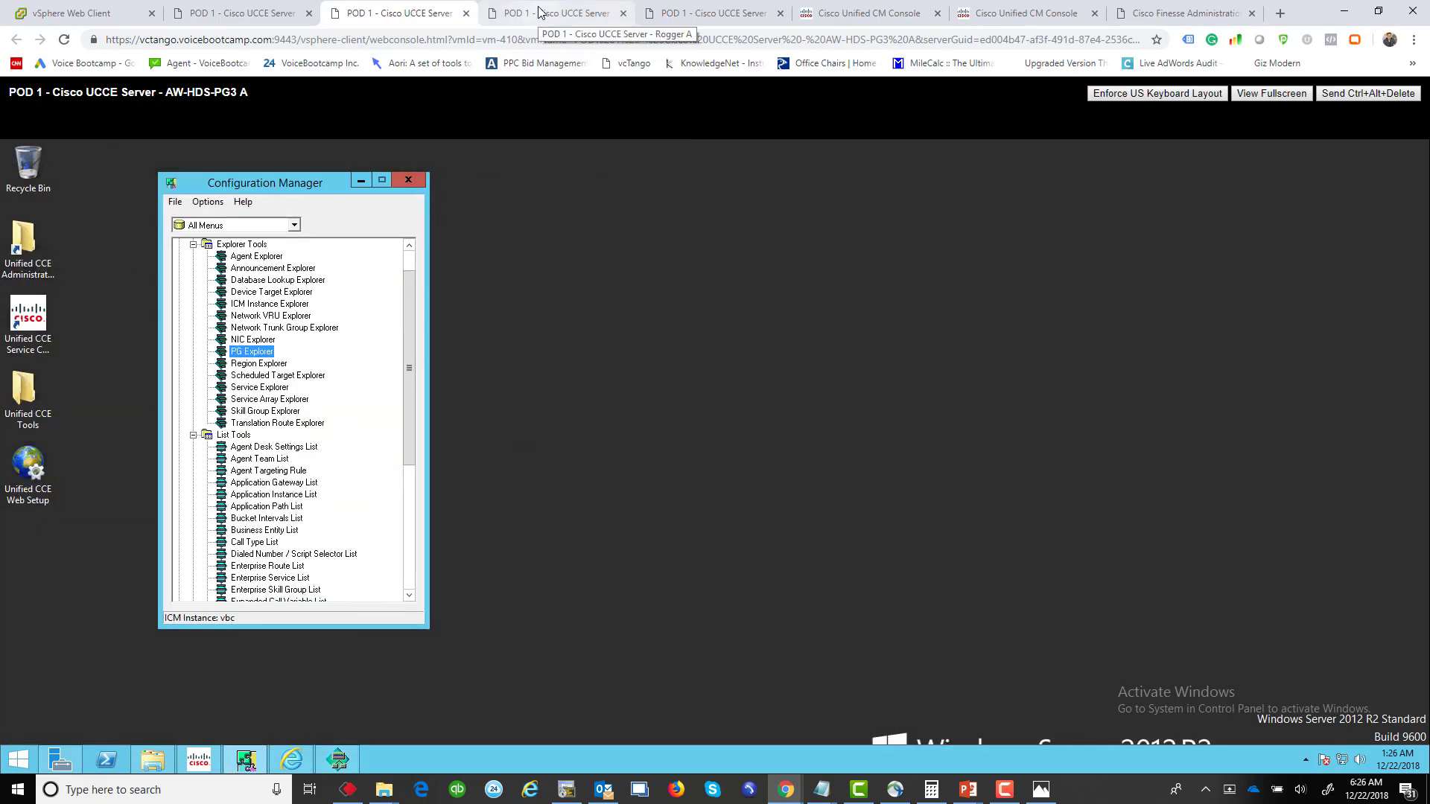
Step: On the PG3 B console, check Service Control shows CG2B, Distributor and PG2B running
left_click(540, 13)
left_click(224, 14)
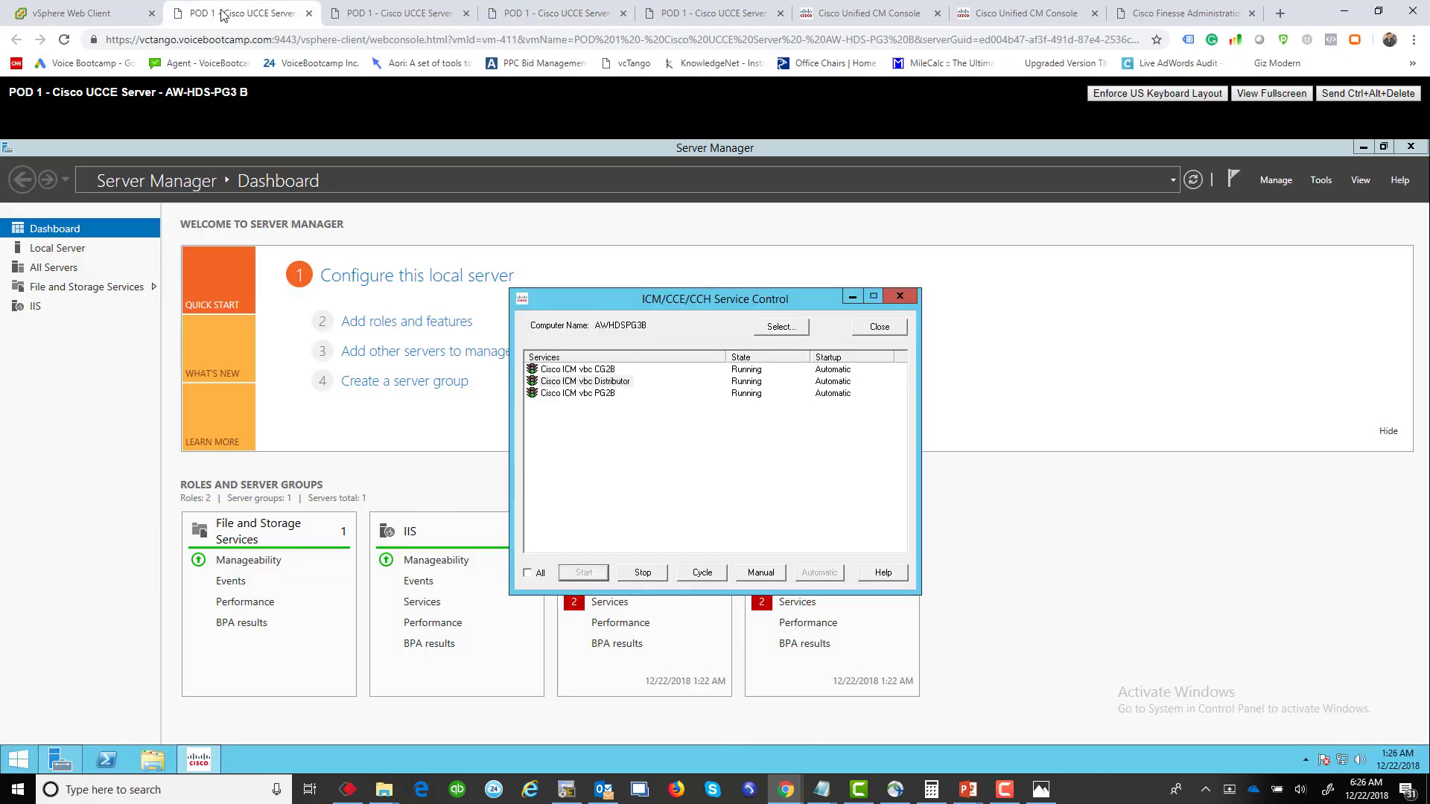
left_click(1365, 147)
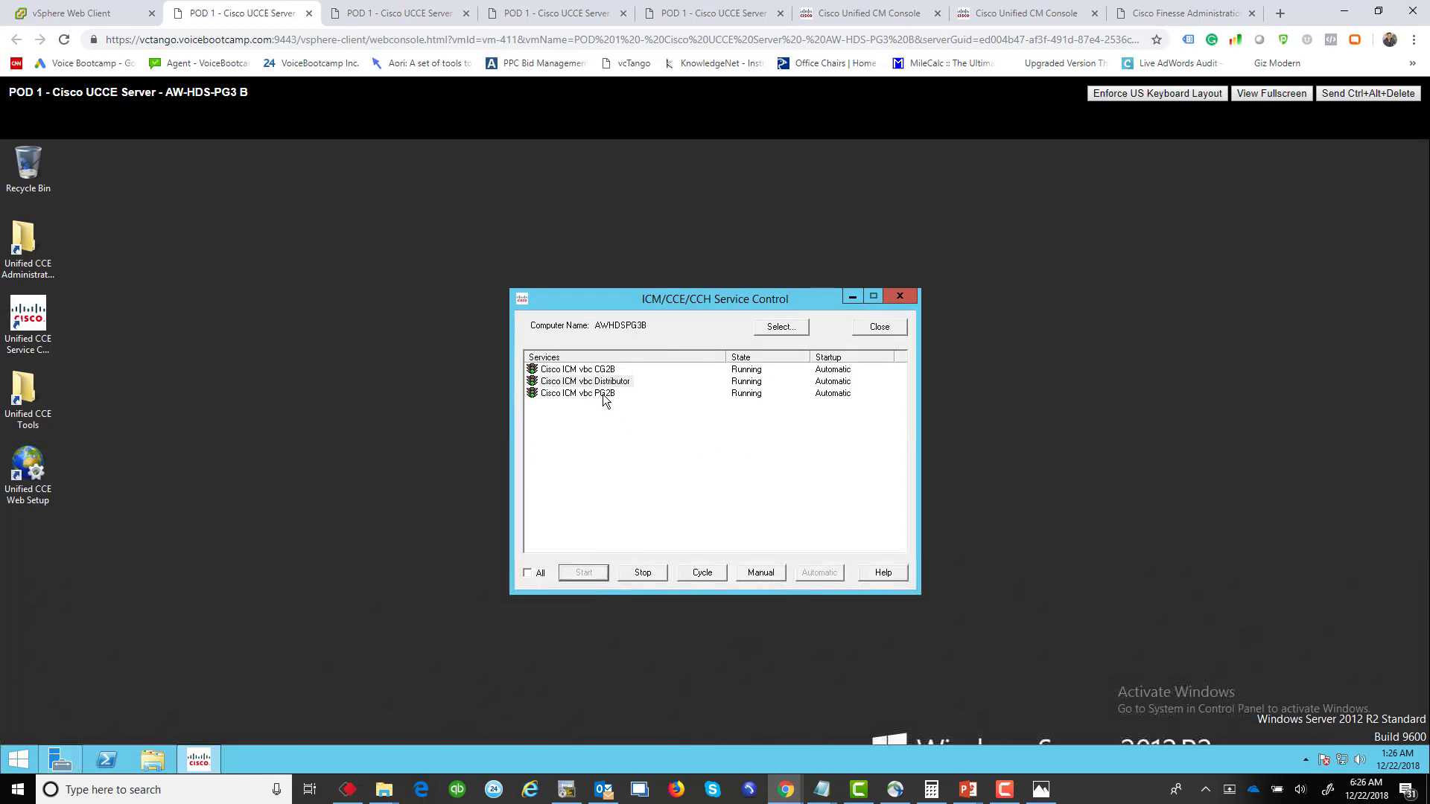
left_click(602, 396)
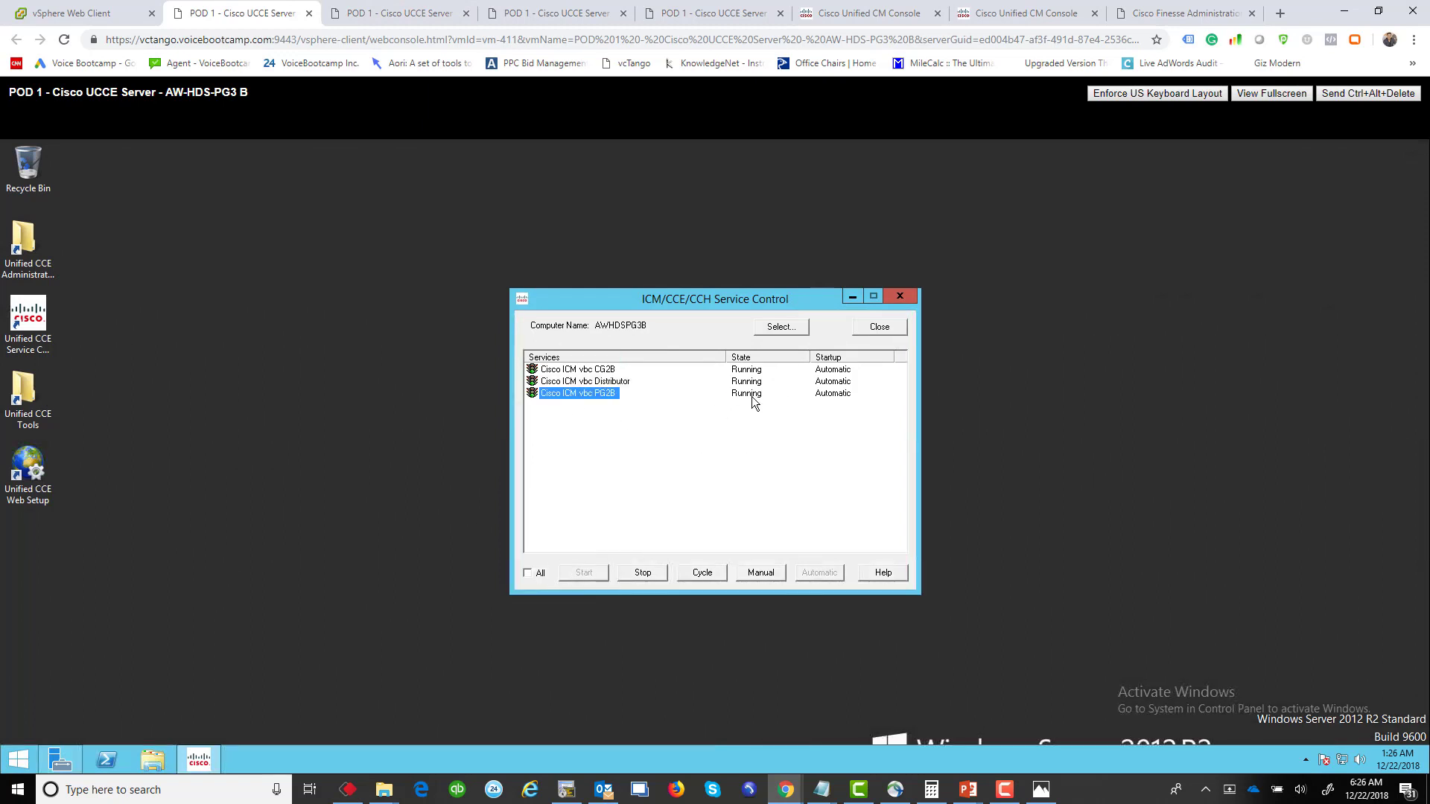
left_click(740, 413)
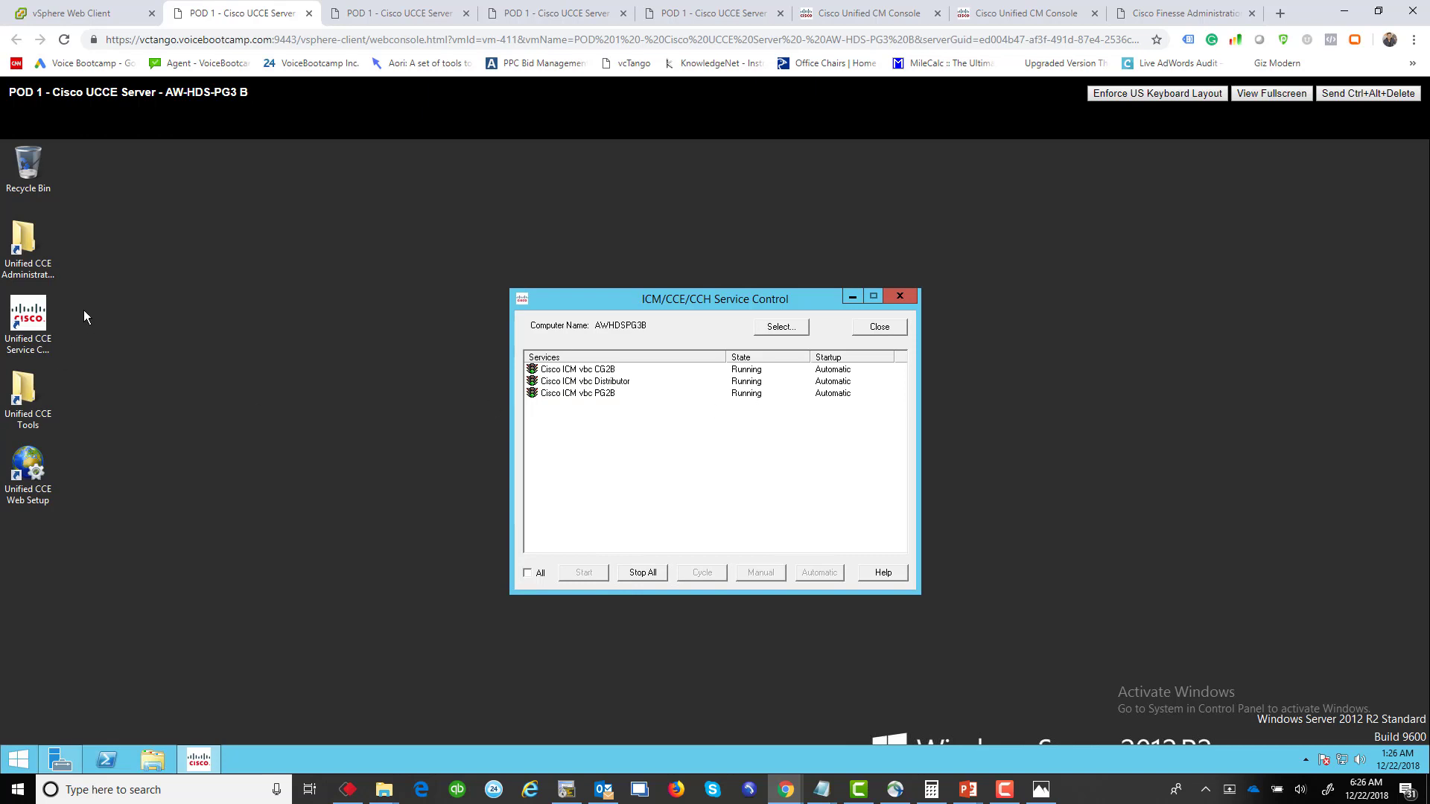
left_click(29, 385)
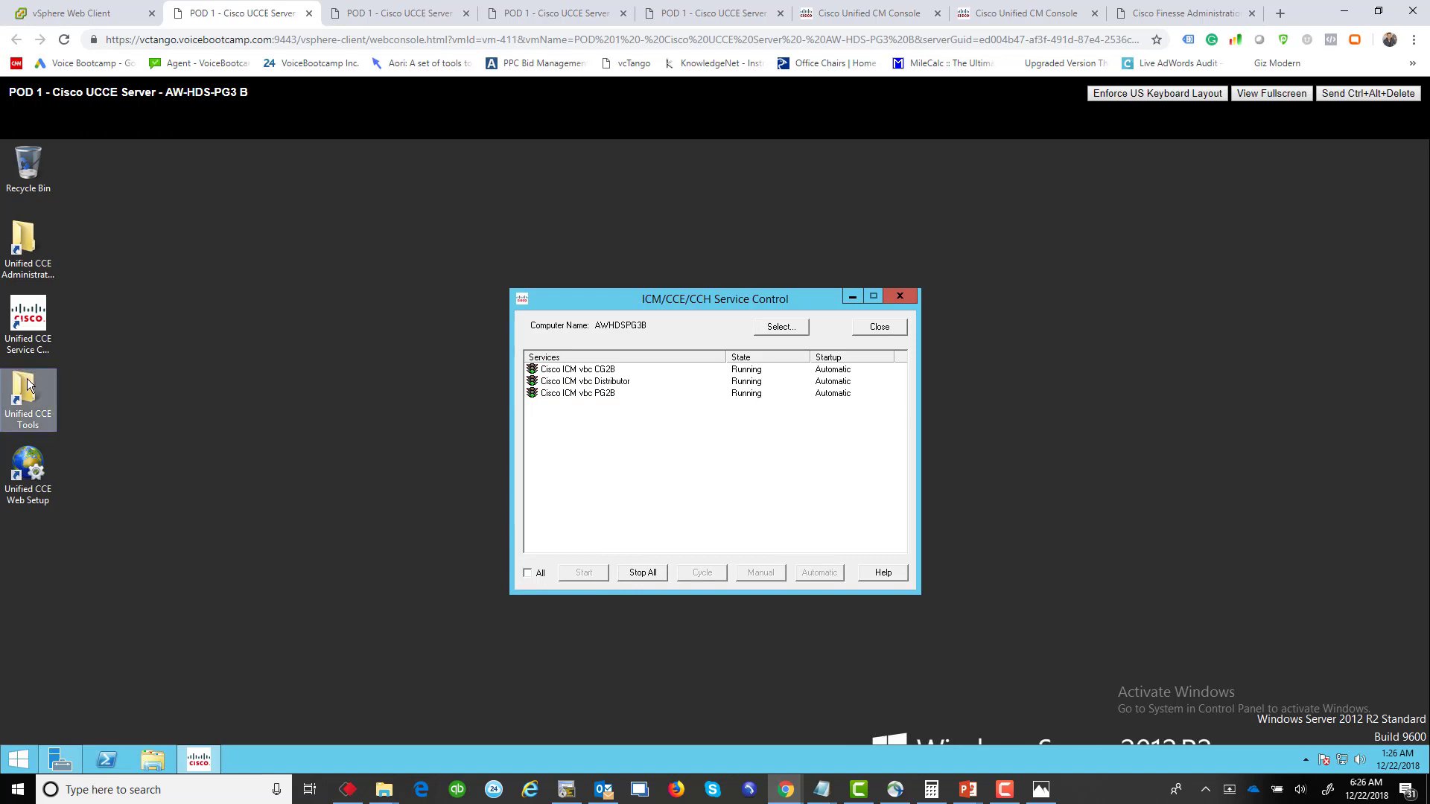
Step: After Portico fails to load, start Cisco ICM Diagnostic Framework in Services and relaunch Portico
double_click(28, 385)
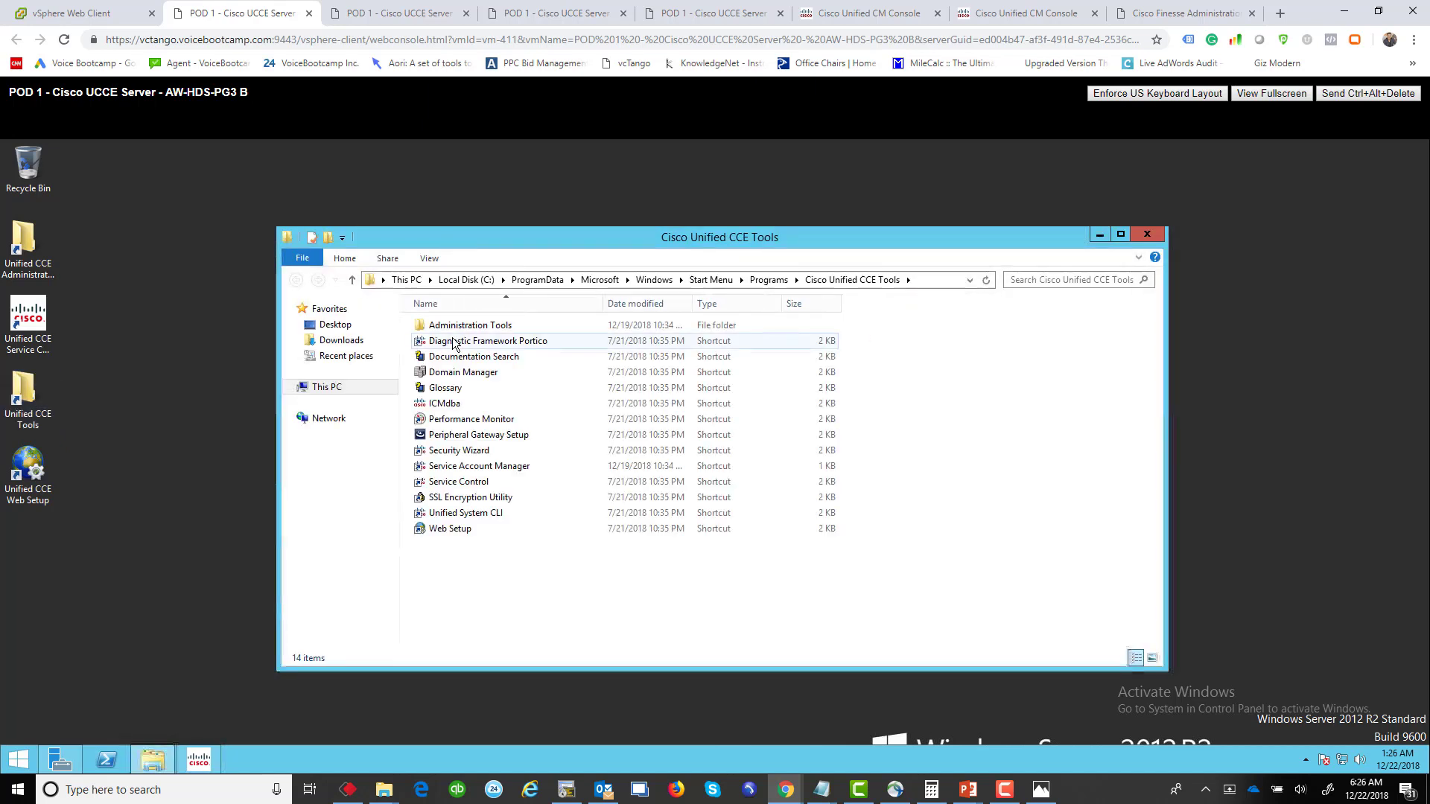
double_click(453, 343)
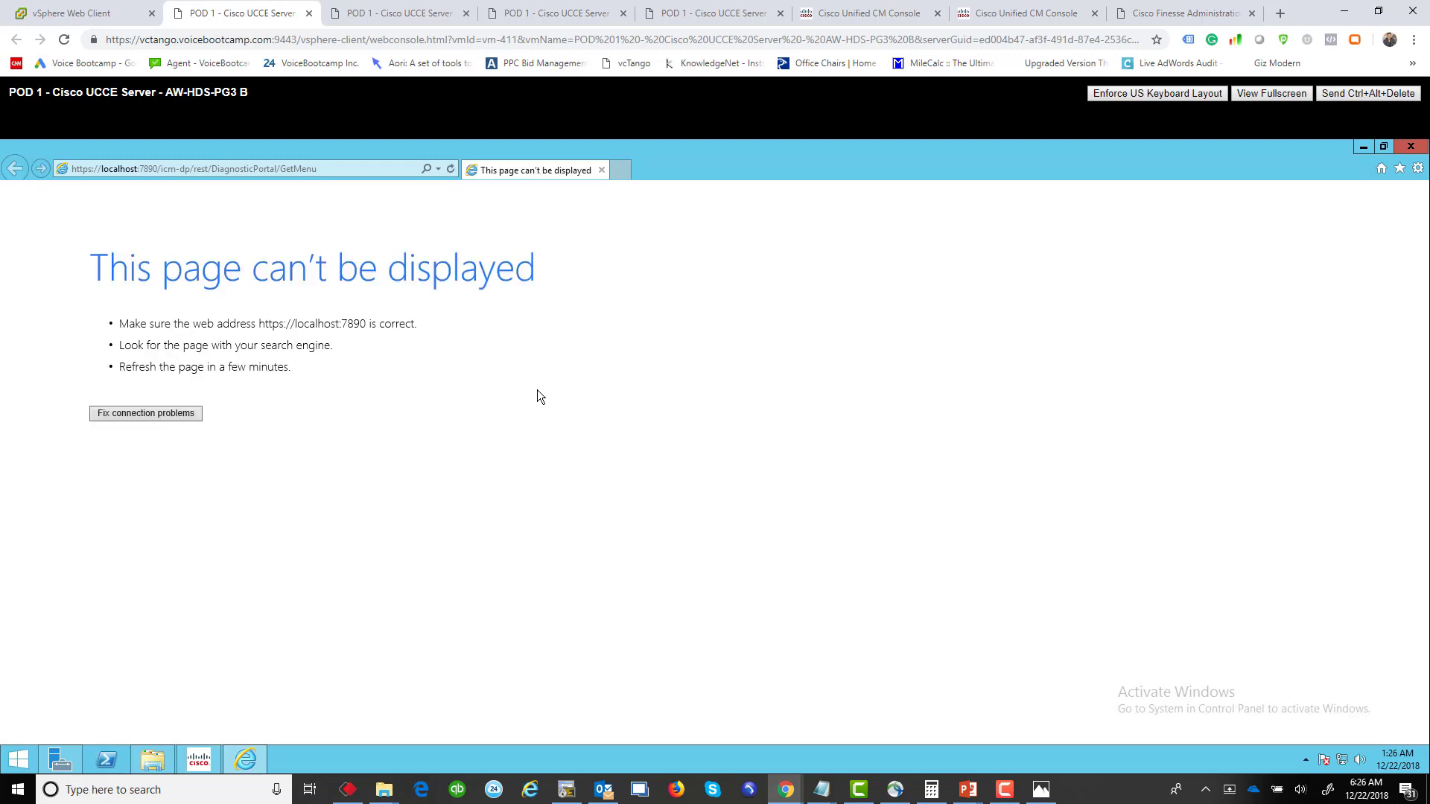
left_click(17, 774)
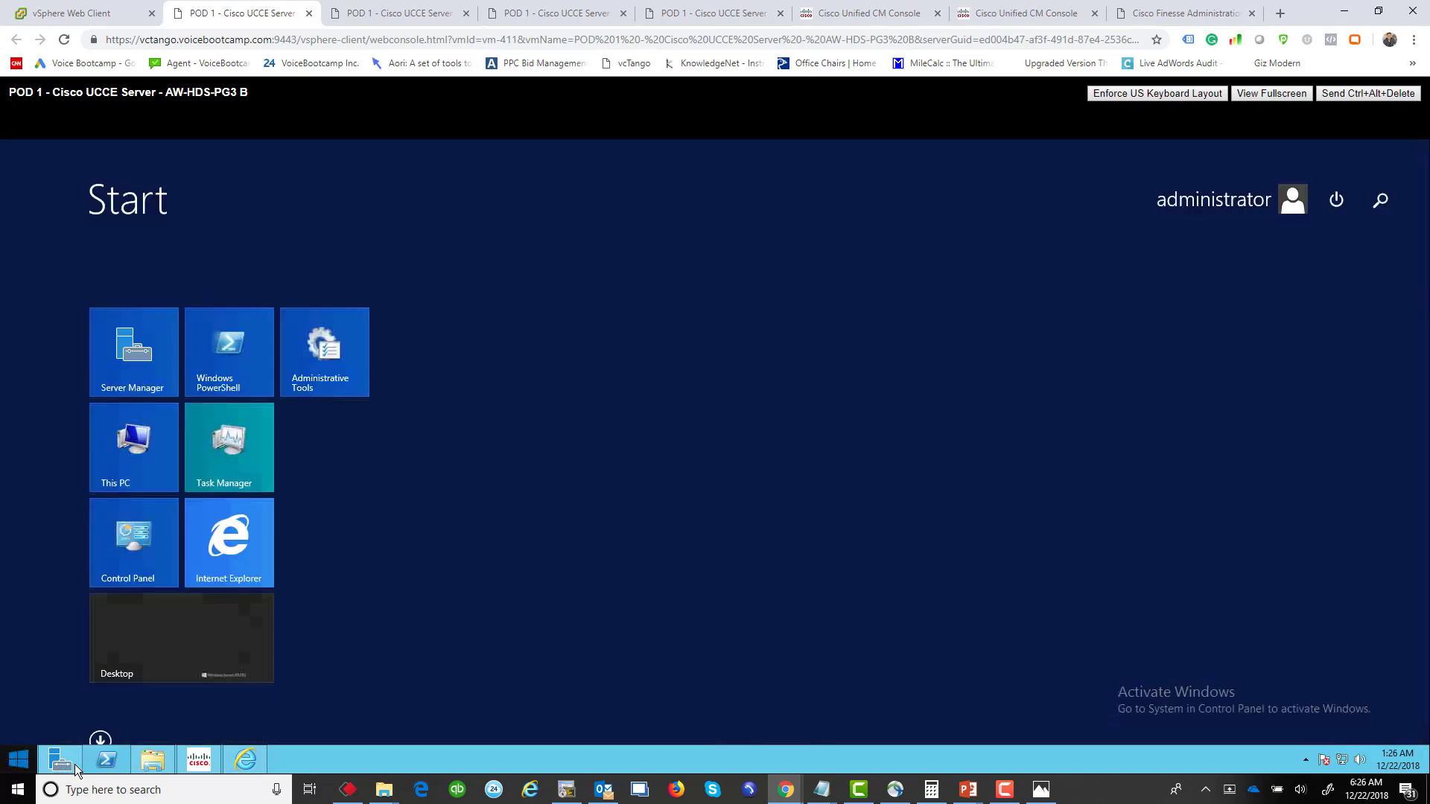
left_click(355, 373)
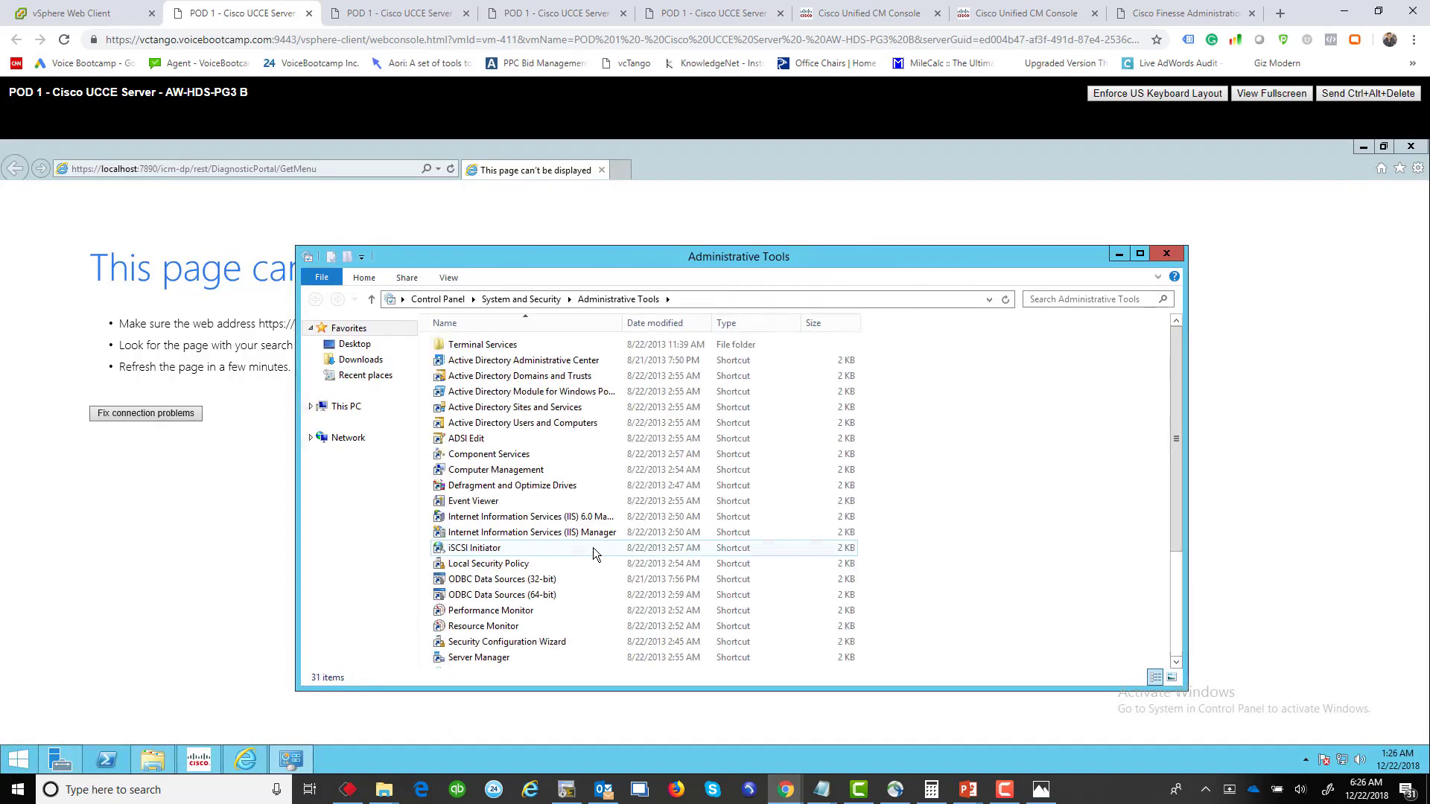
left_click(1176, 603)
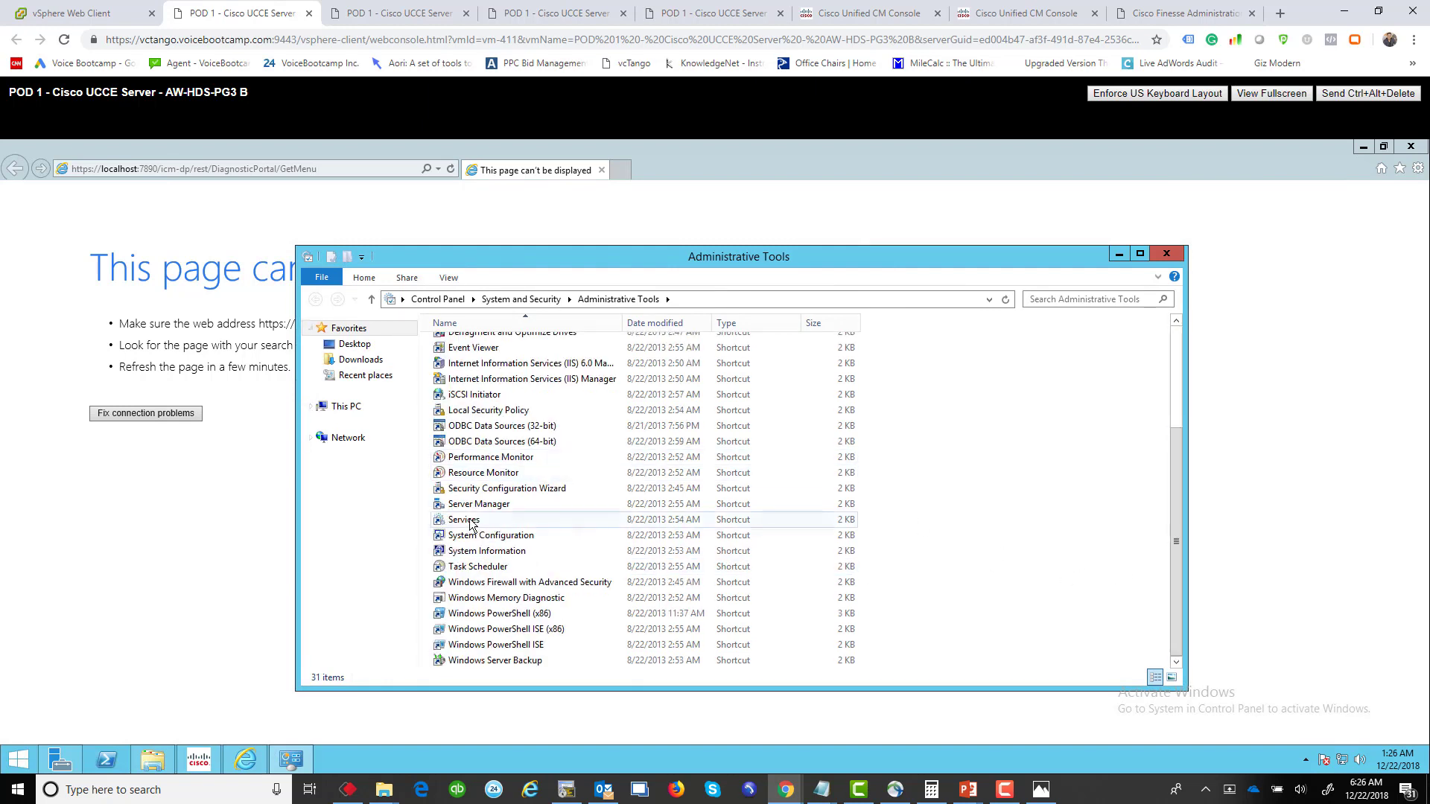
left_click(471, 521)
double_click(470, 520)
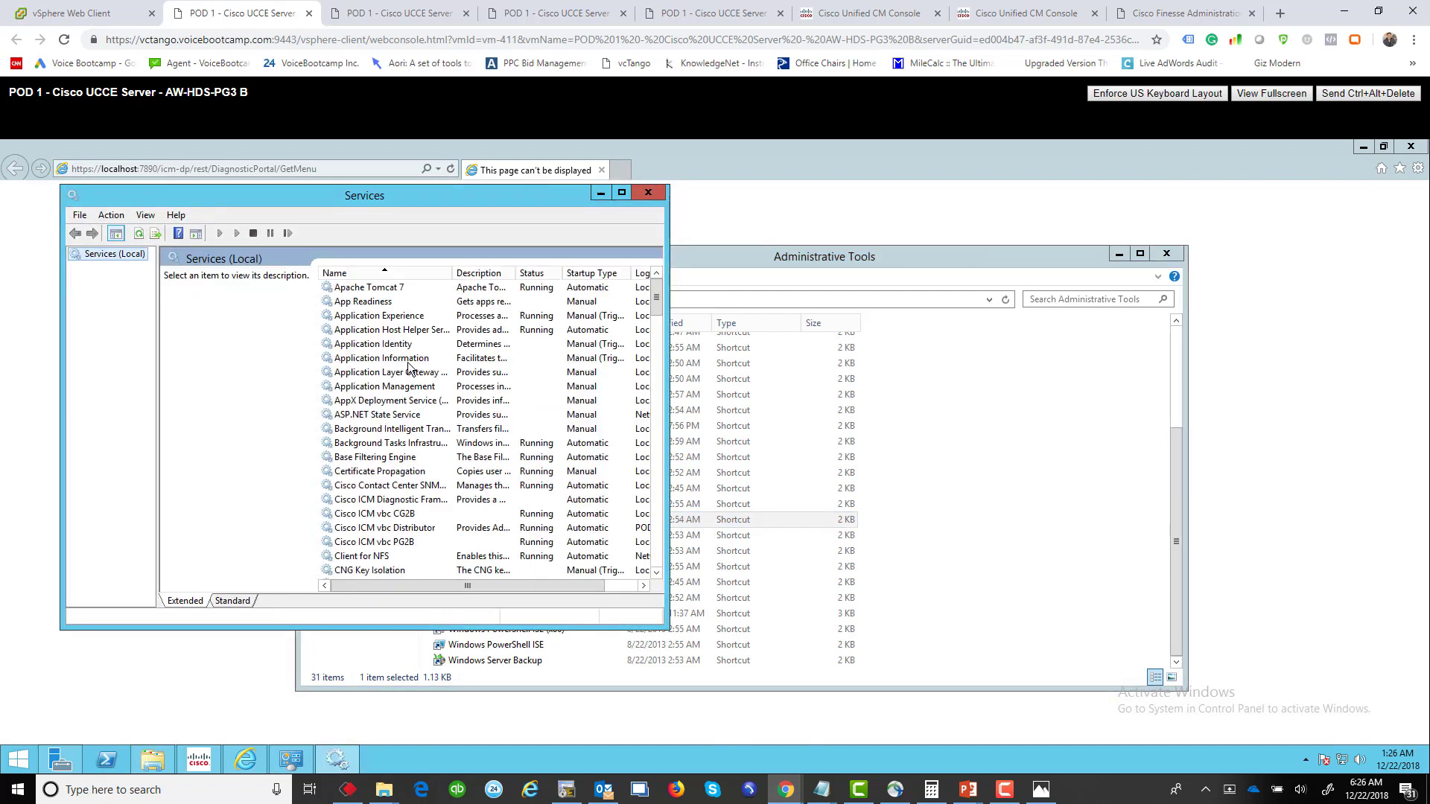
right_click(403, 502)
left_click(435, 514)
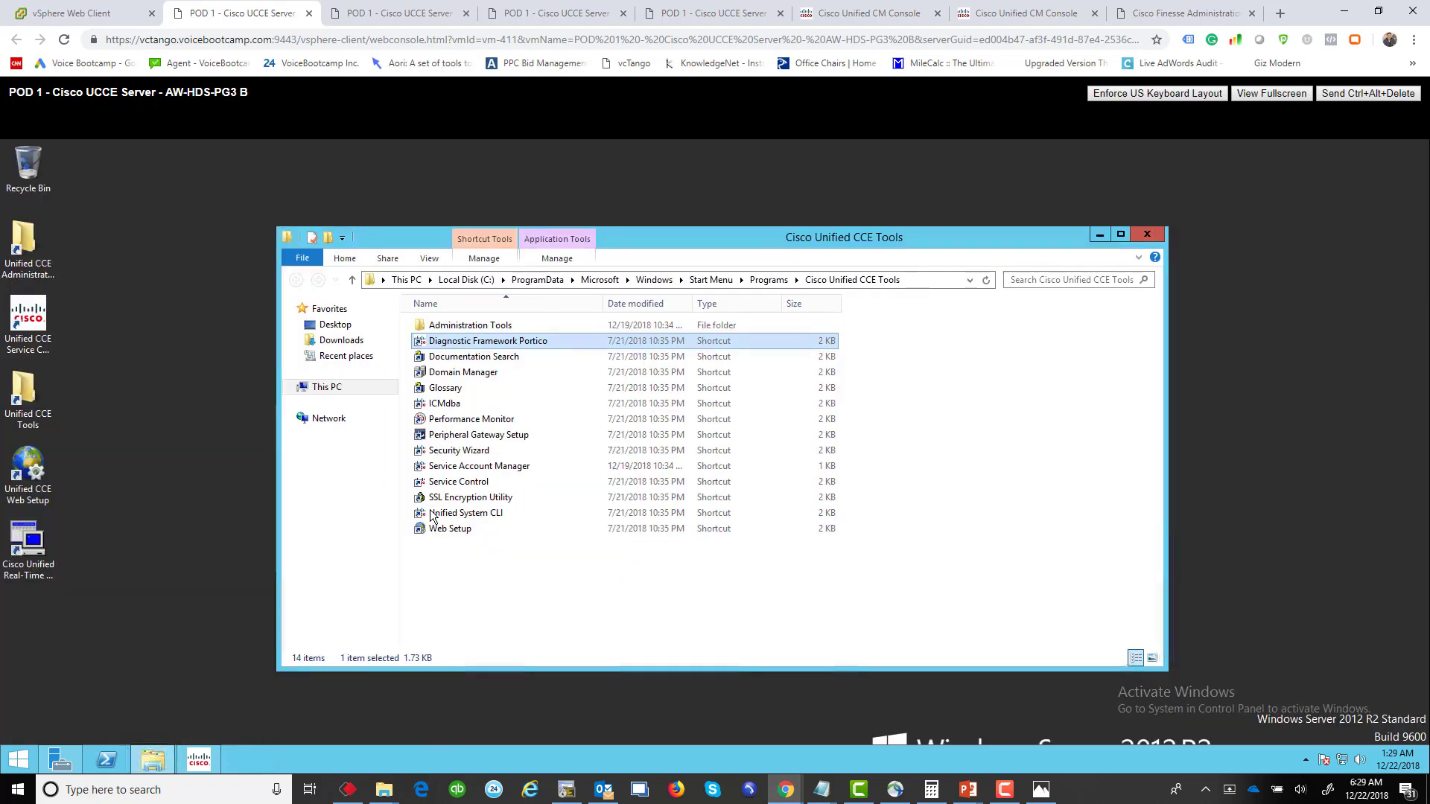
double_click(525, 341)
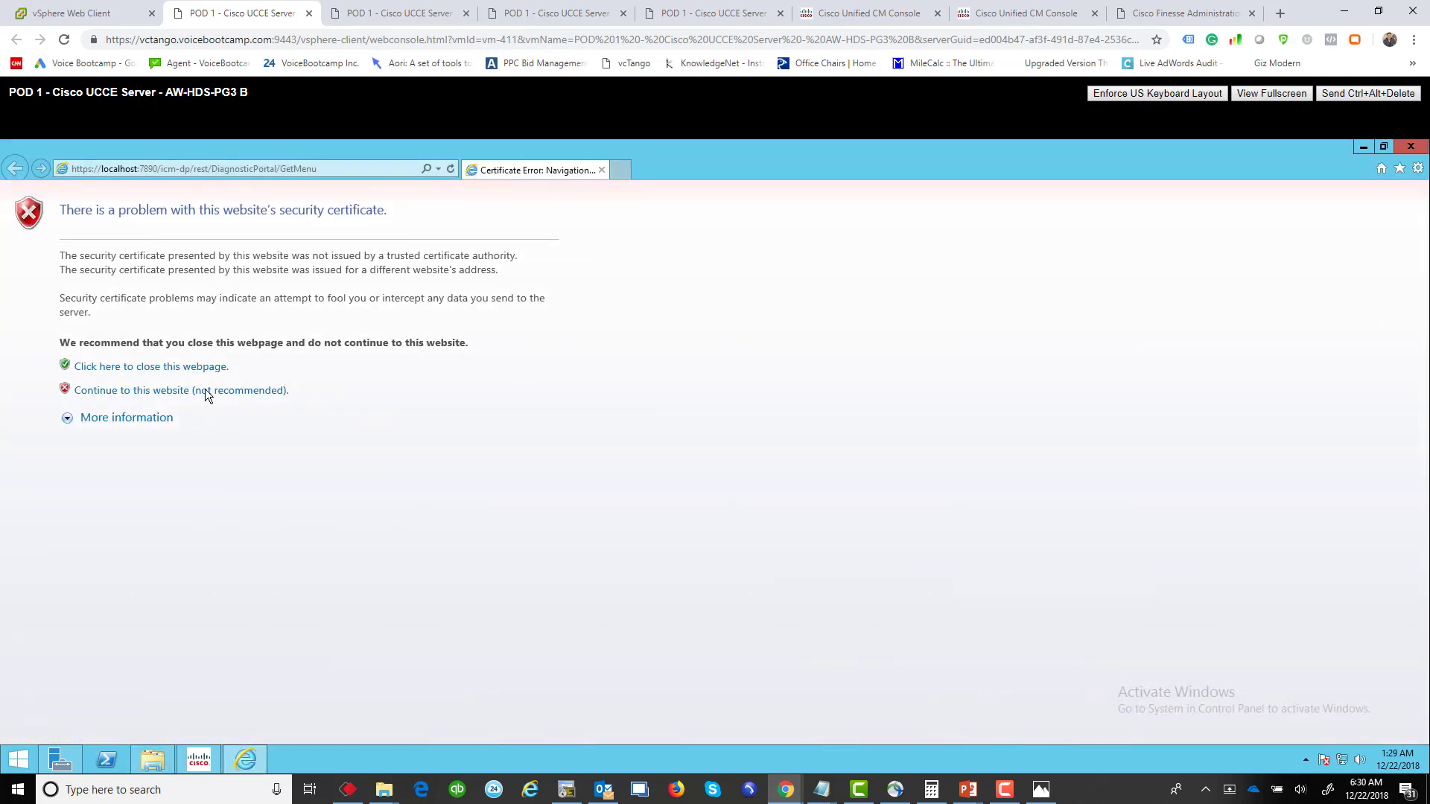
Step: Sign in to Portico and list processes with auto-refresh, checking CTI Server 2B and PG2B
left_click(205, 391)
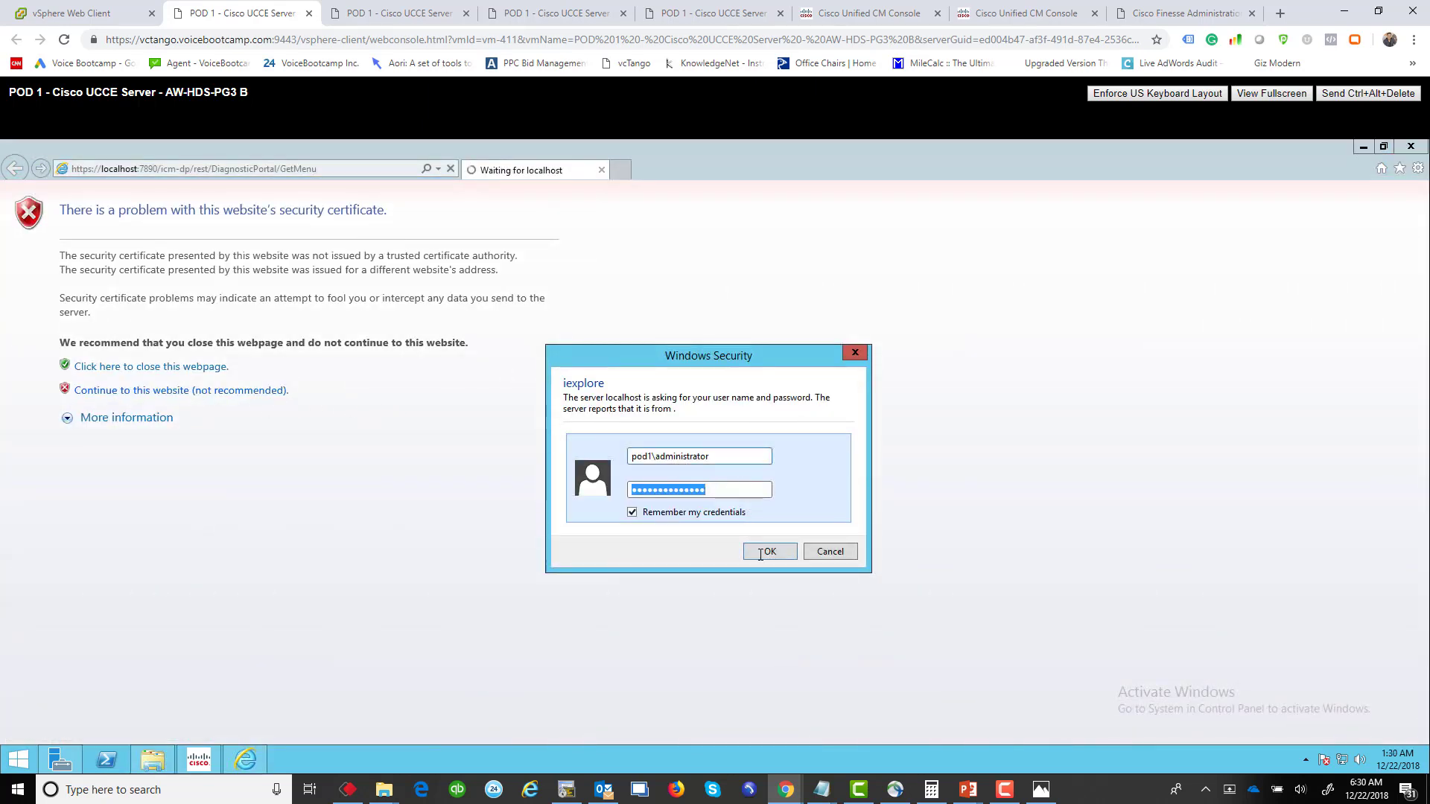
left_click(769, 552)
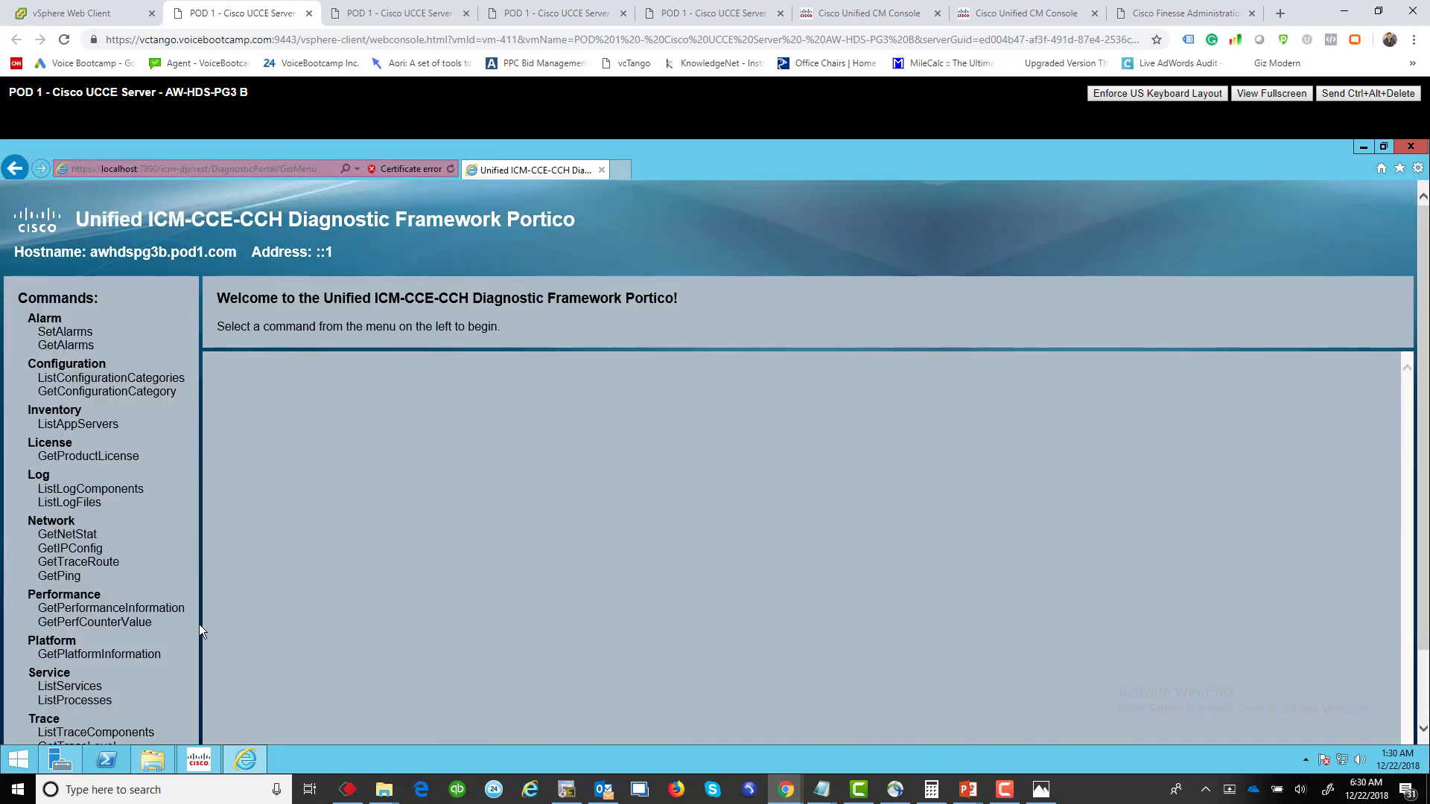
scroll(79, 637, "down", 1)
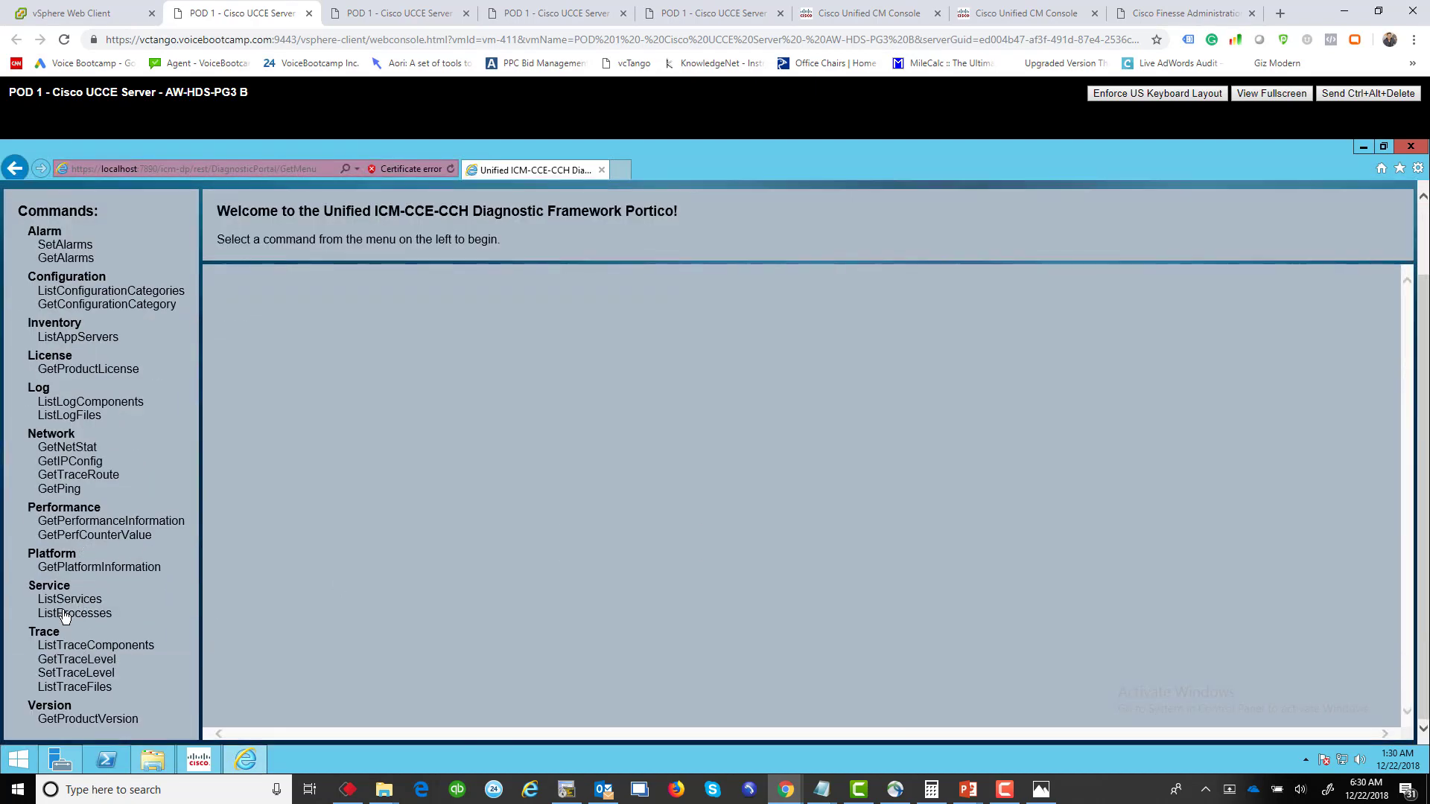
left_click(69, 613)
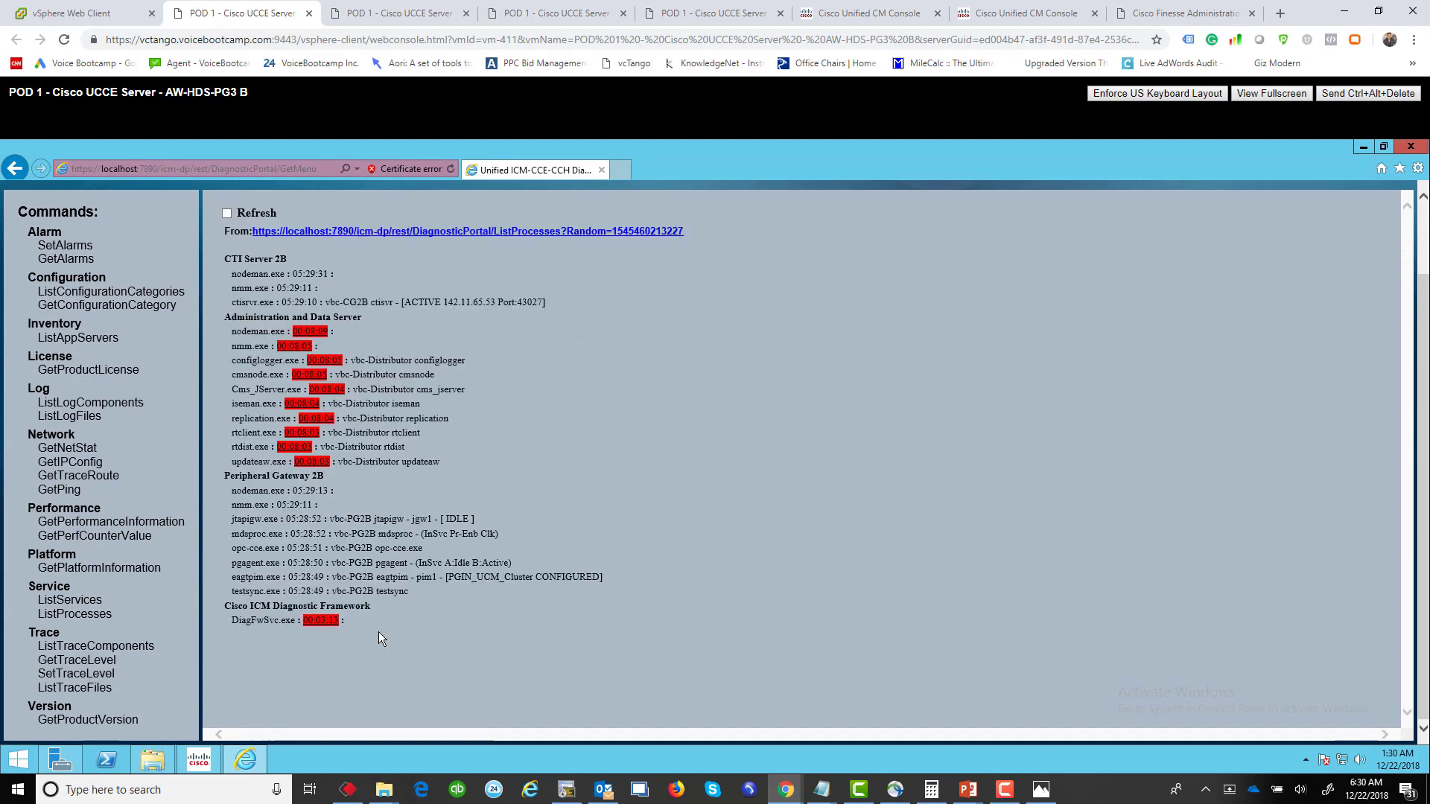
left_click(226, 214)
left_click_drag(220, 478, 328, 474)
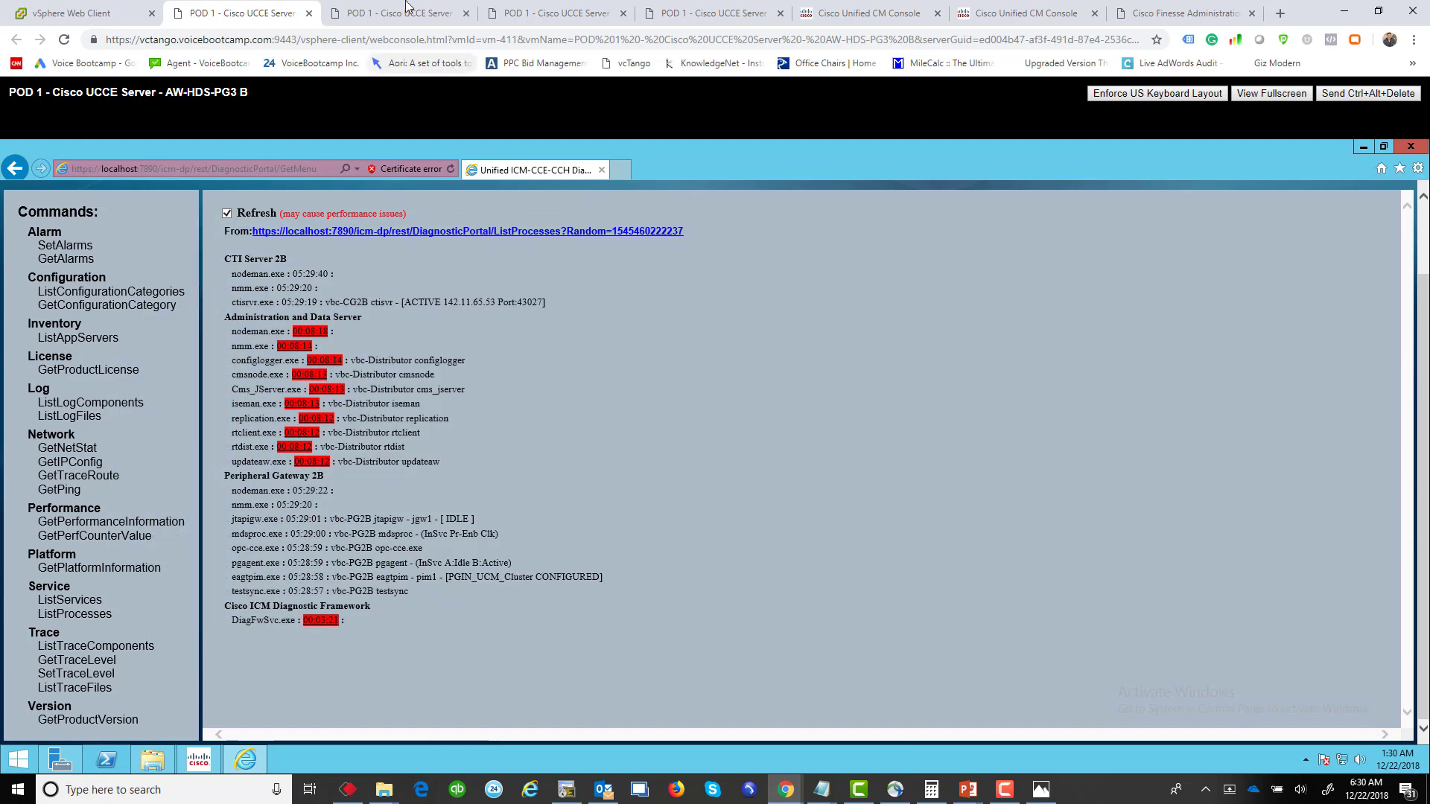
Step: On the PG3 A console, launch Diagnostic Framework Portico from Unified CCE Tools
left_click(365, 14)
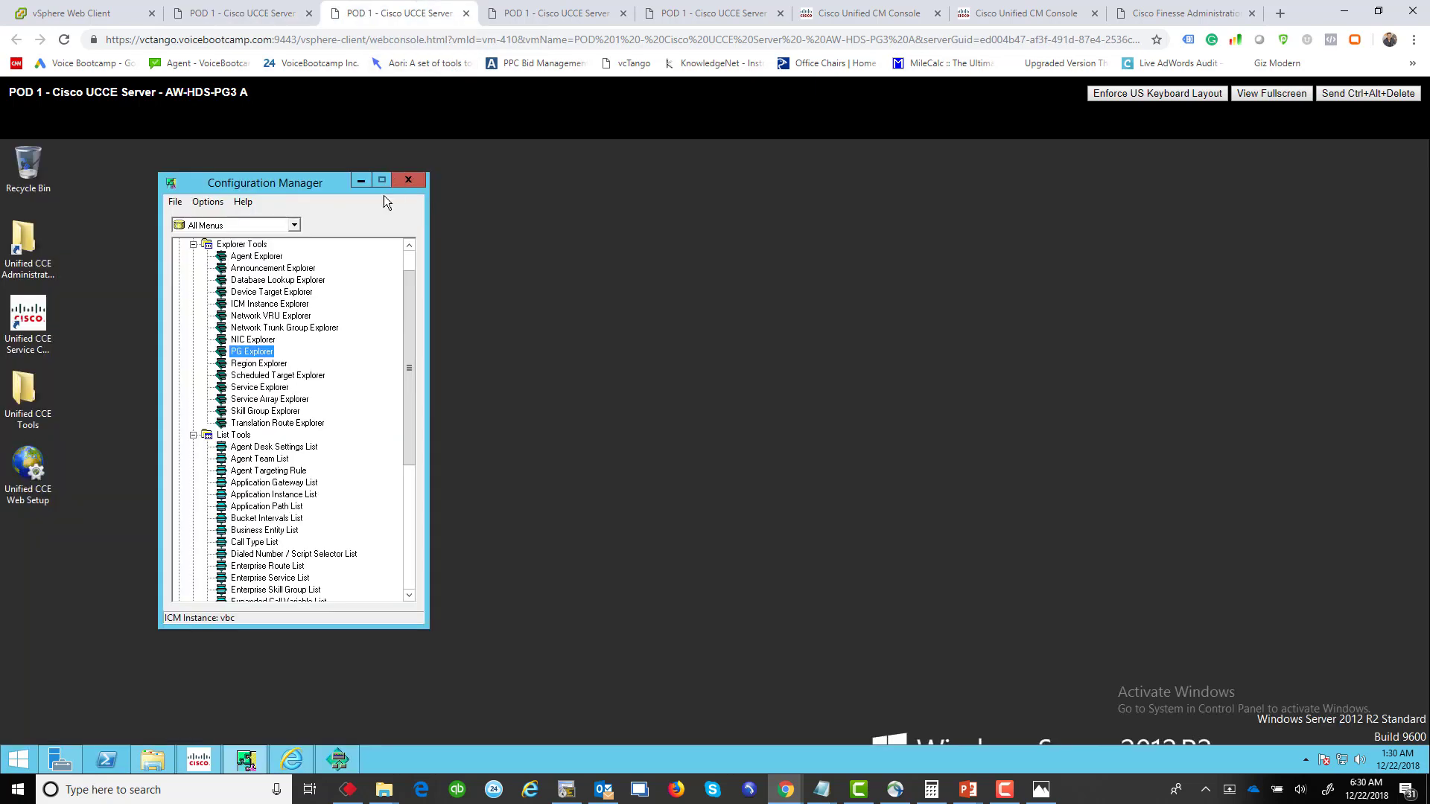
left_click(30, 395)
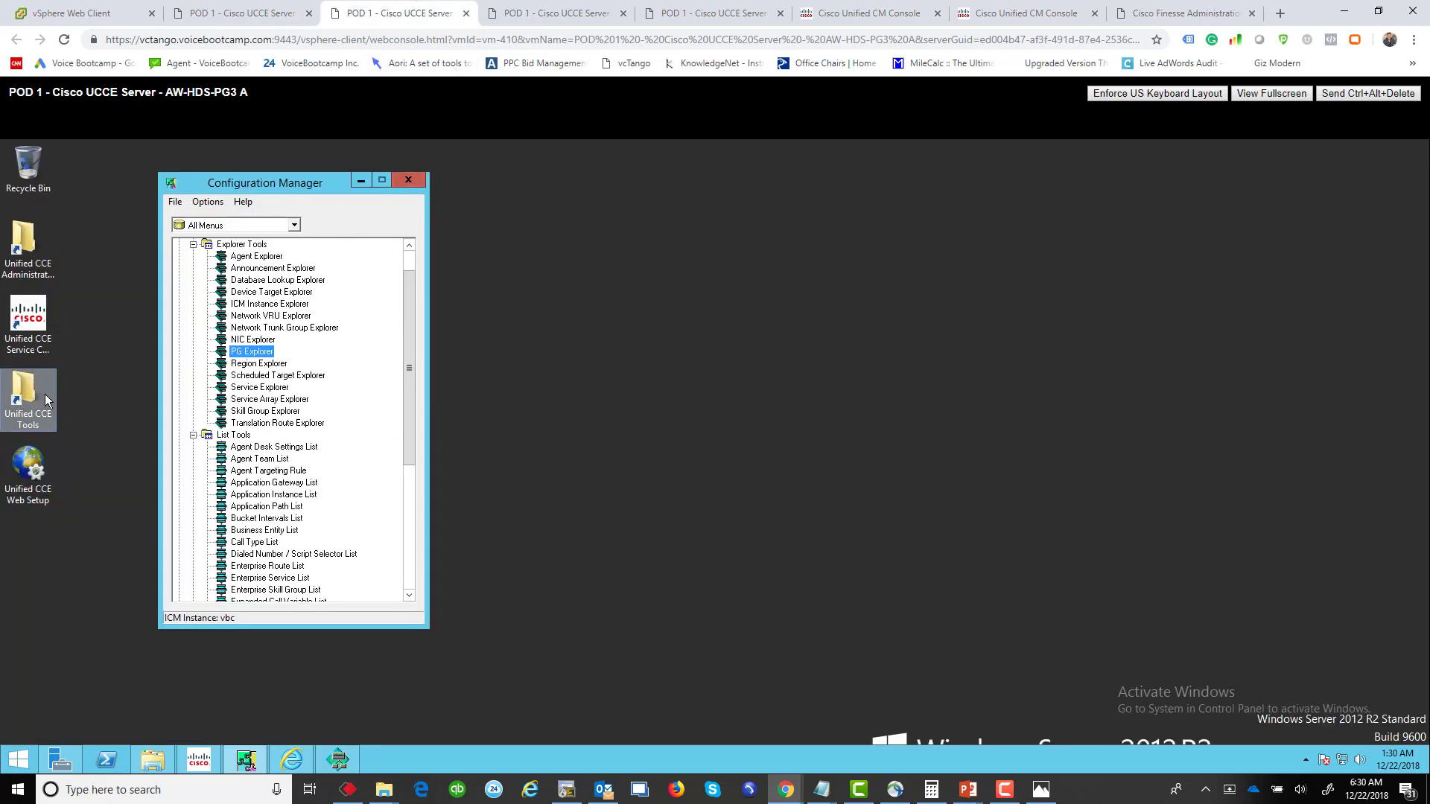
scroll(291, 418, "down", 3)
double_click(21, 394)
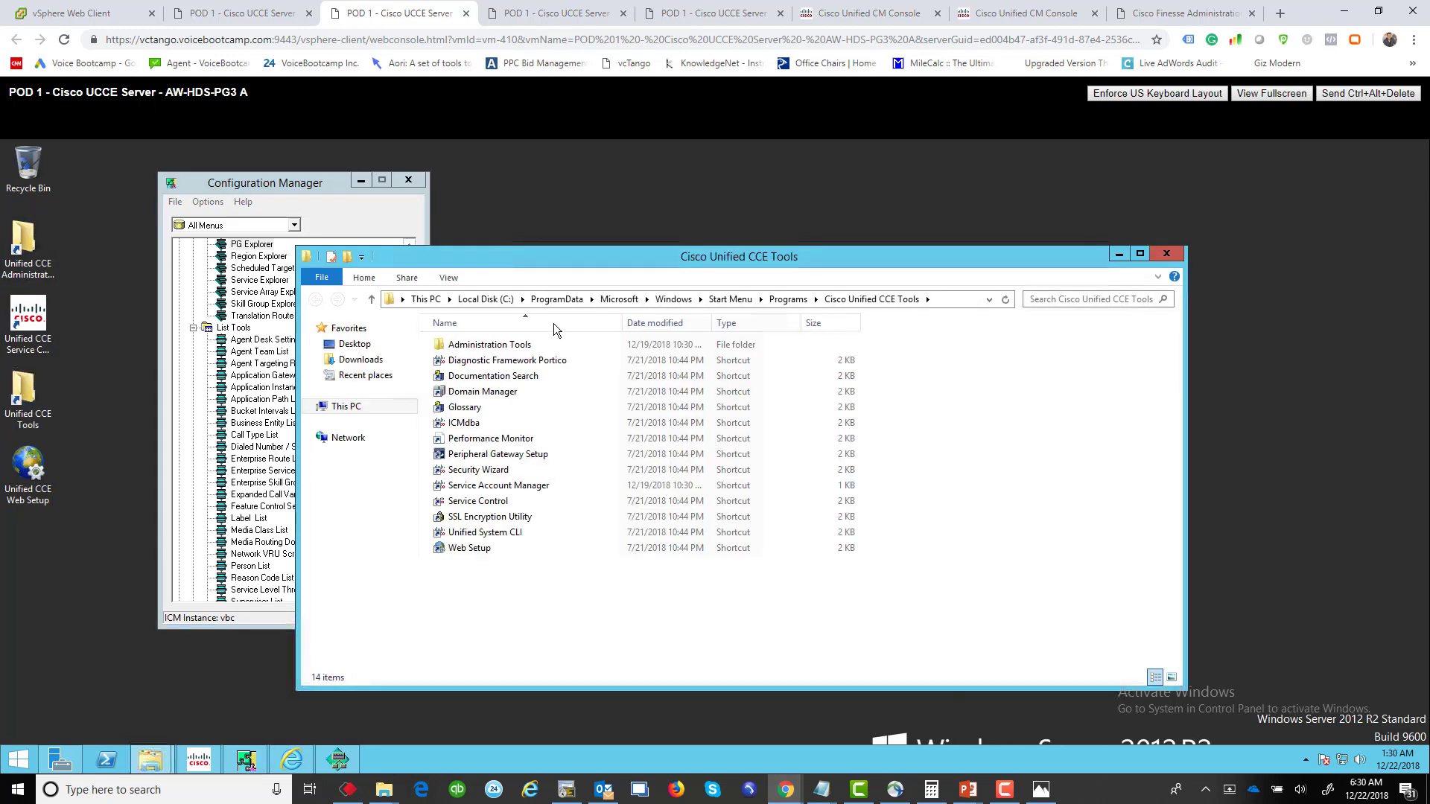
double_click(528, 360)
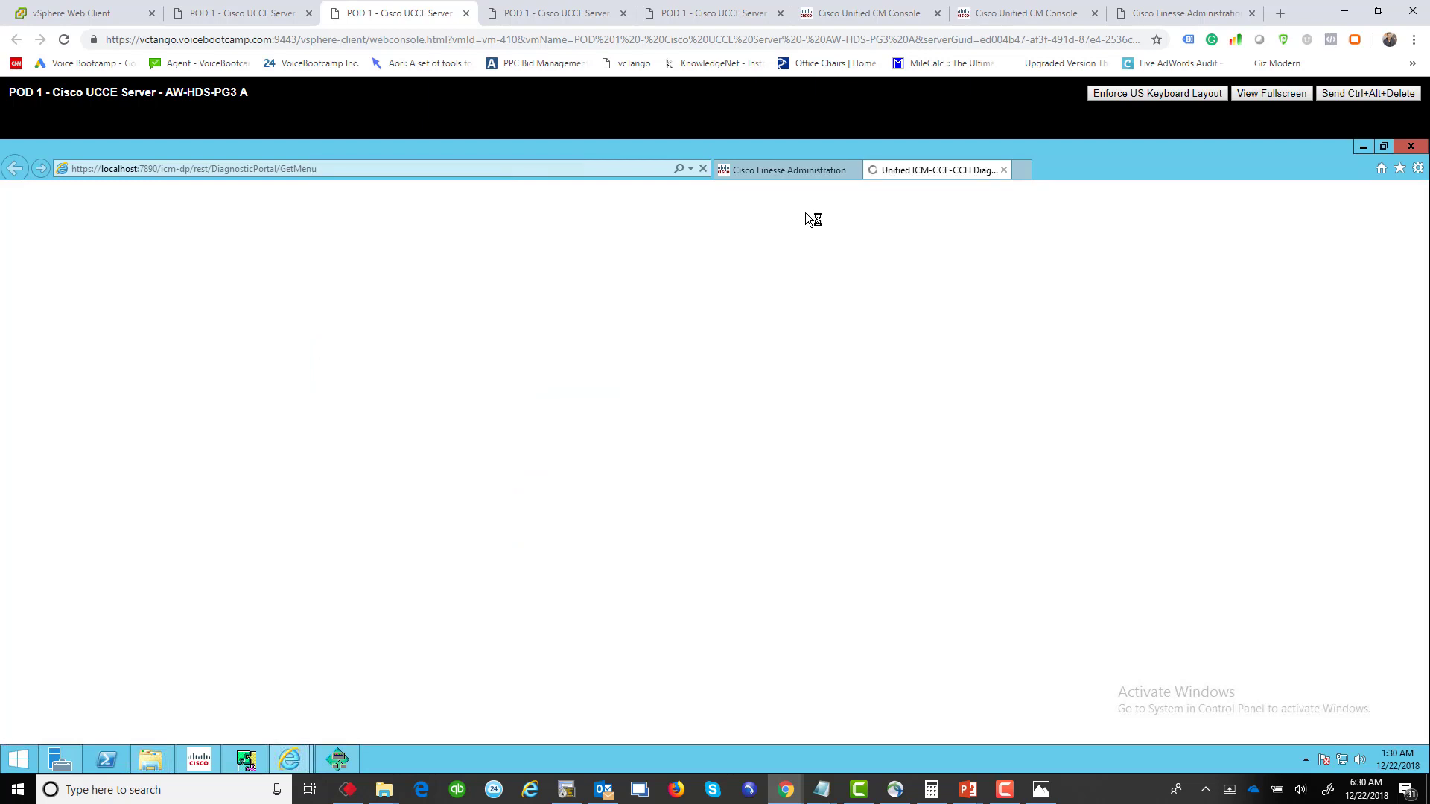
Step: Start the Cisco ICM Diagnostic Framework service in Windows Services on side A
left_click(18, 759)
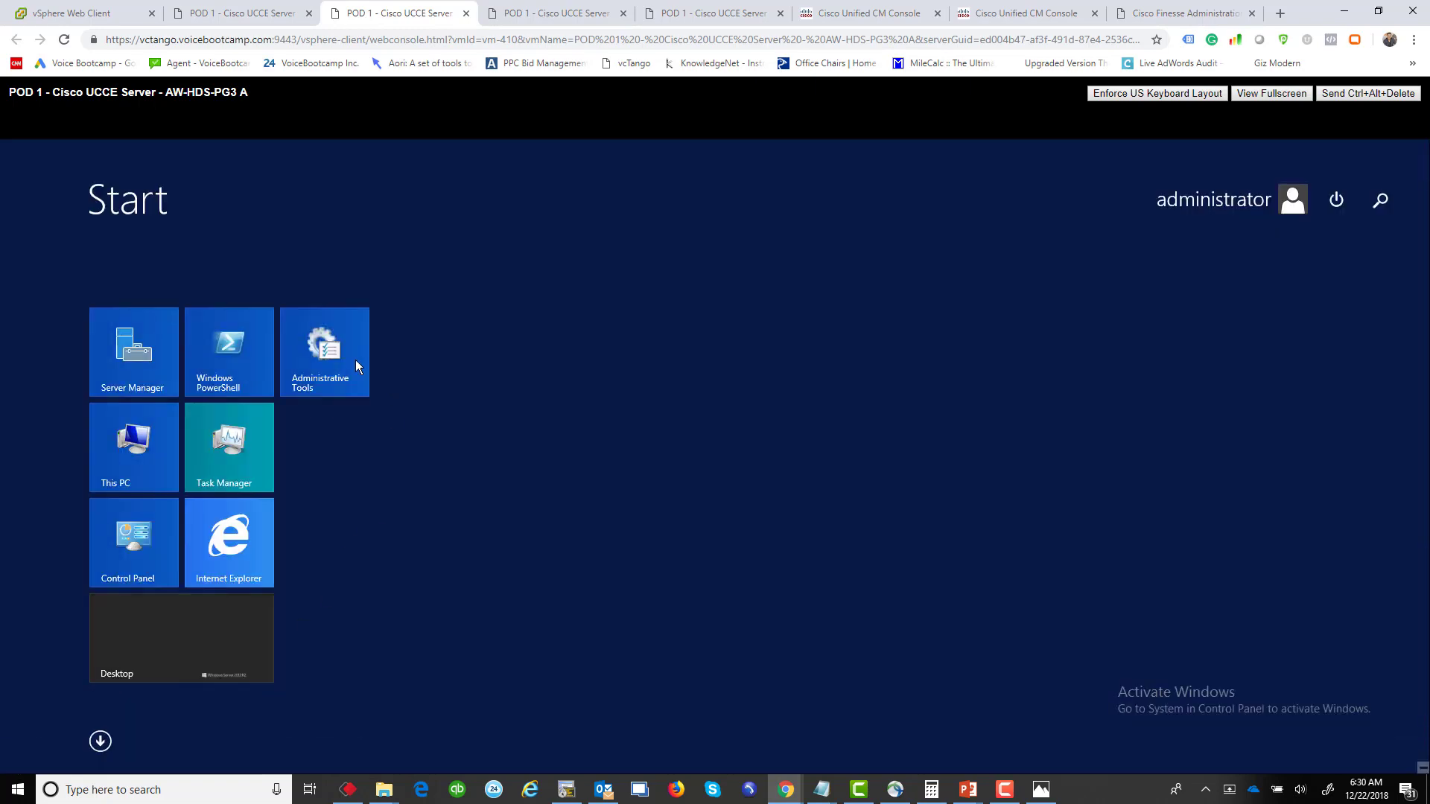
left_click(355, 360)
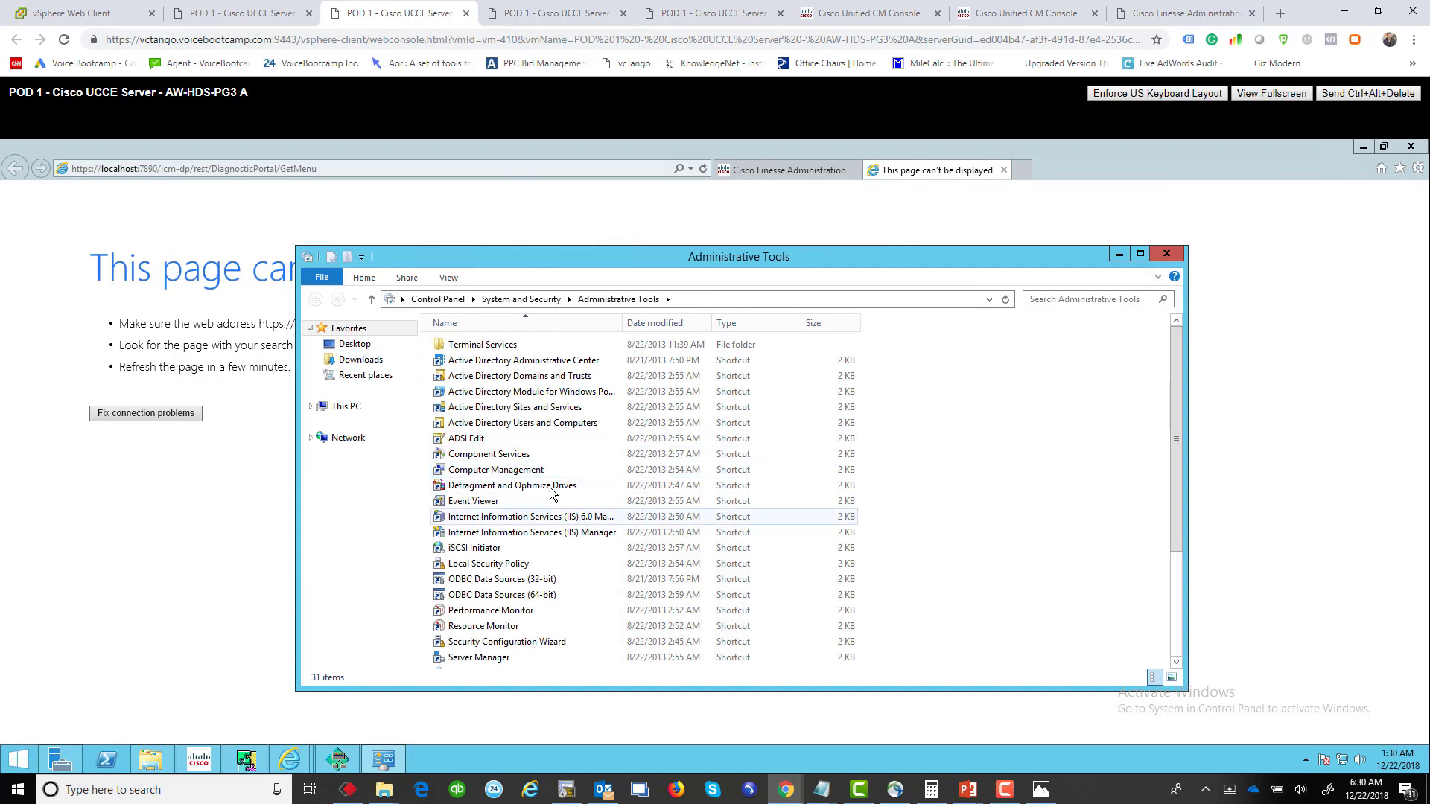
scroll(582, 599, "down", 3)
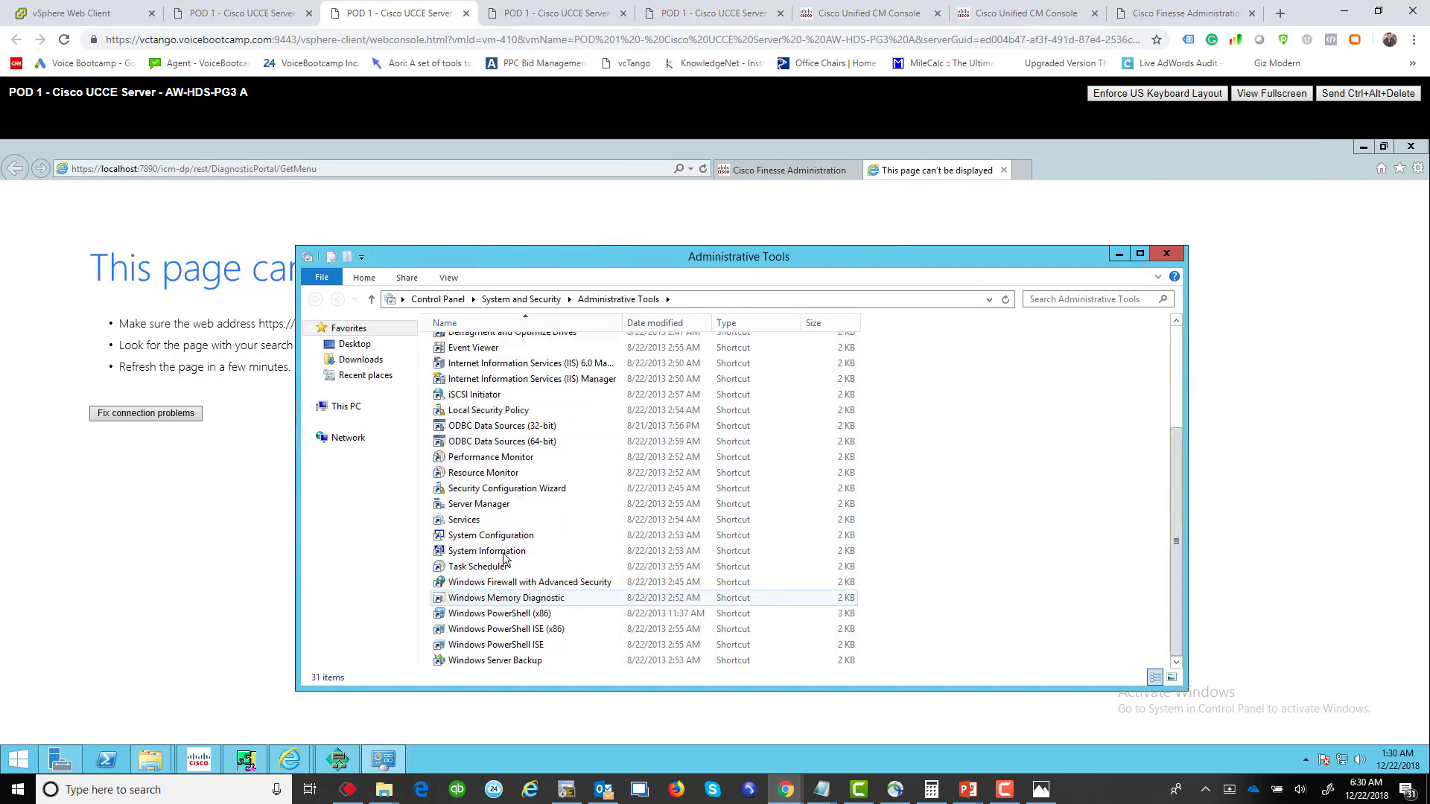
left_click(467, 521)
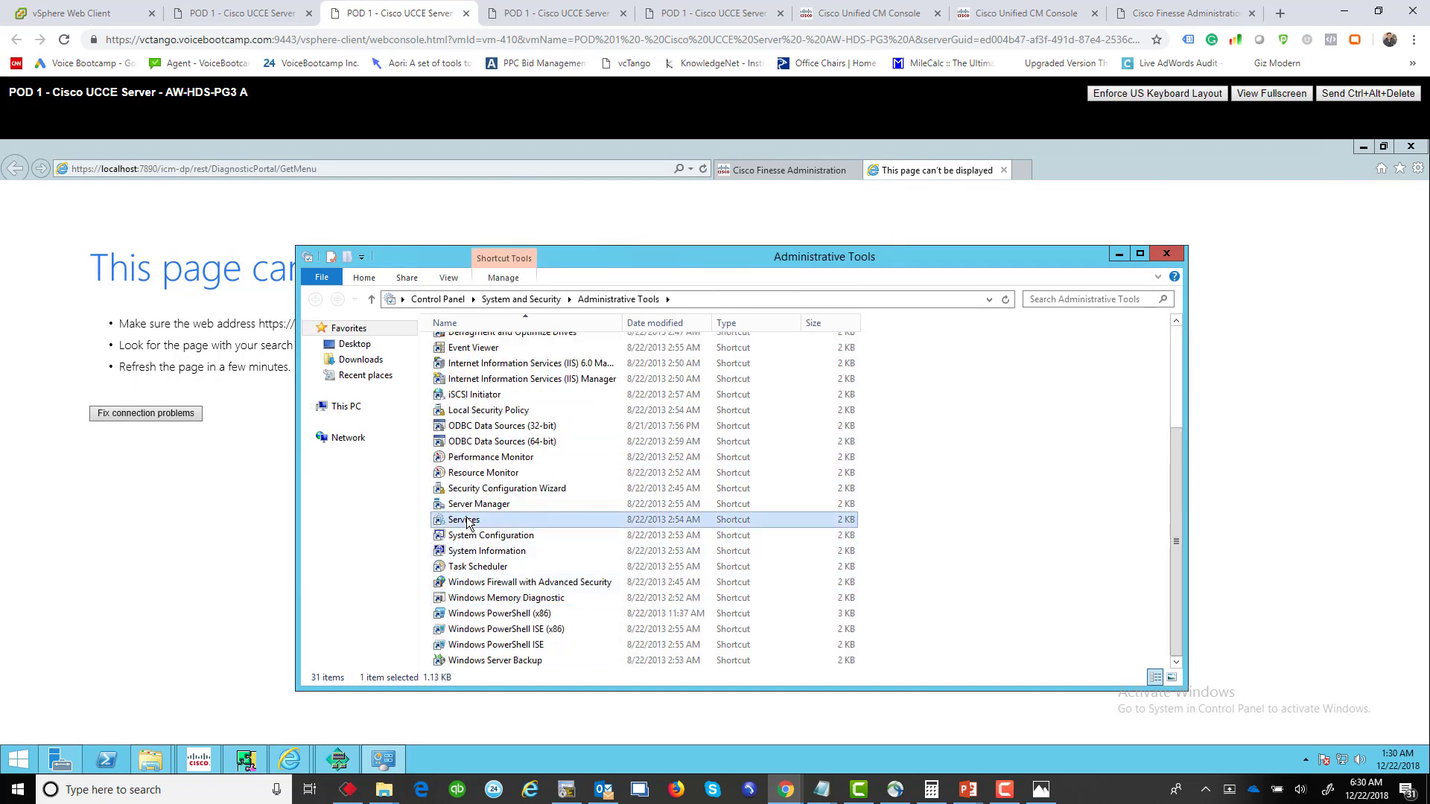
double_click(467, 521)
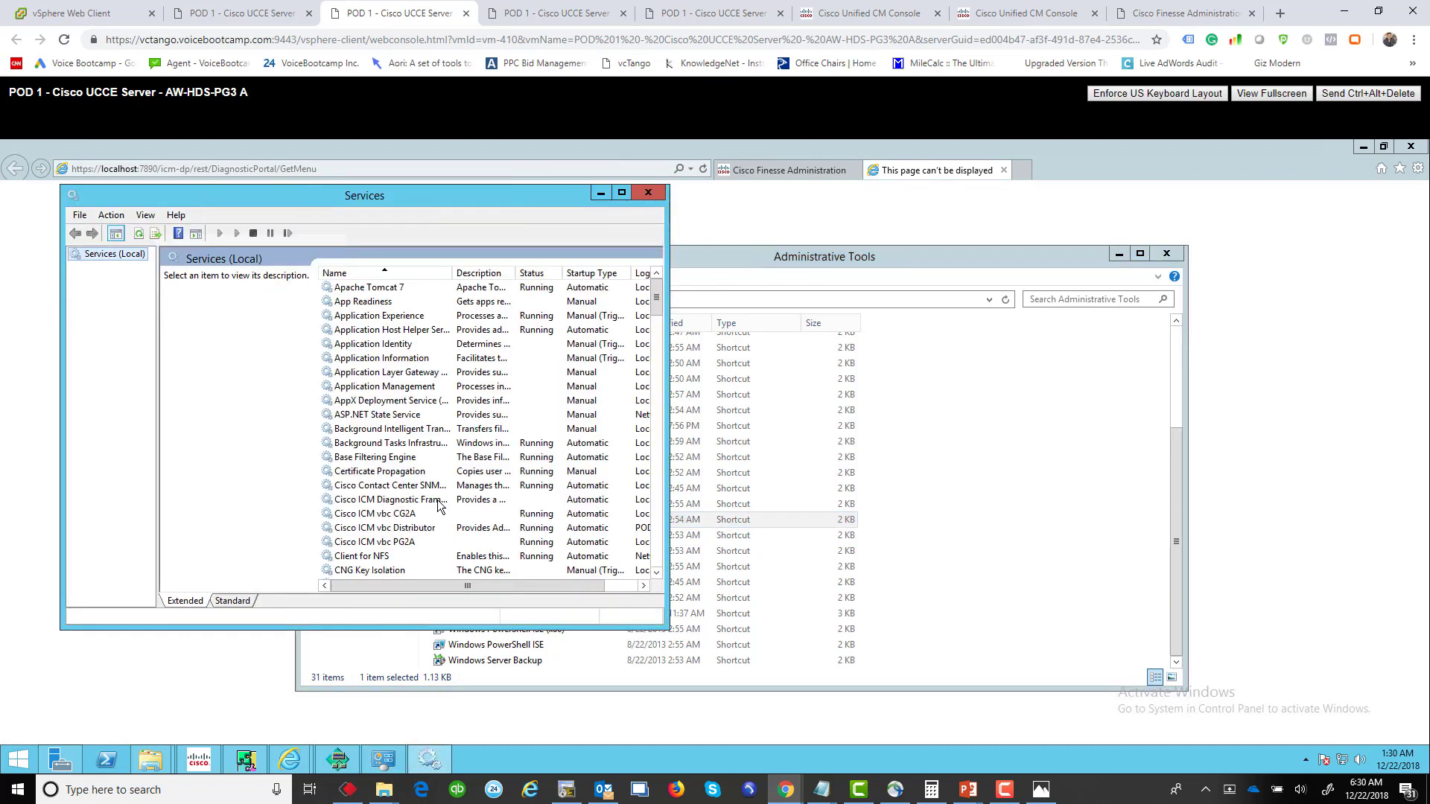
right_click(410, 504)
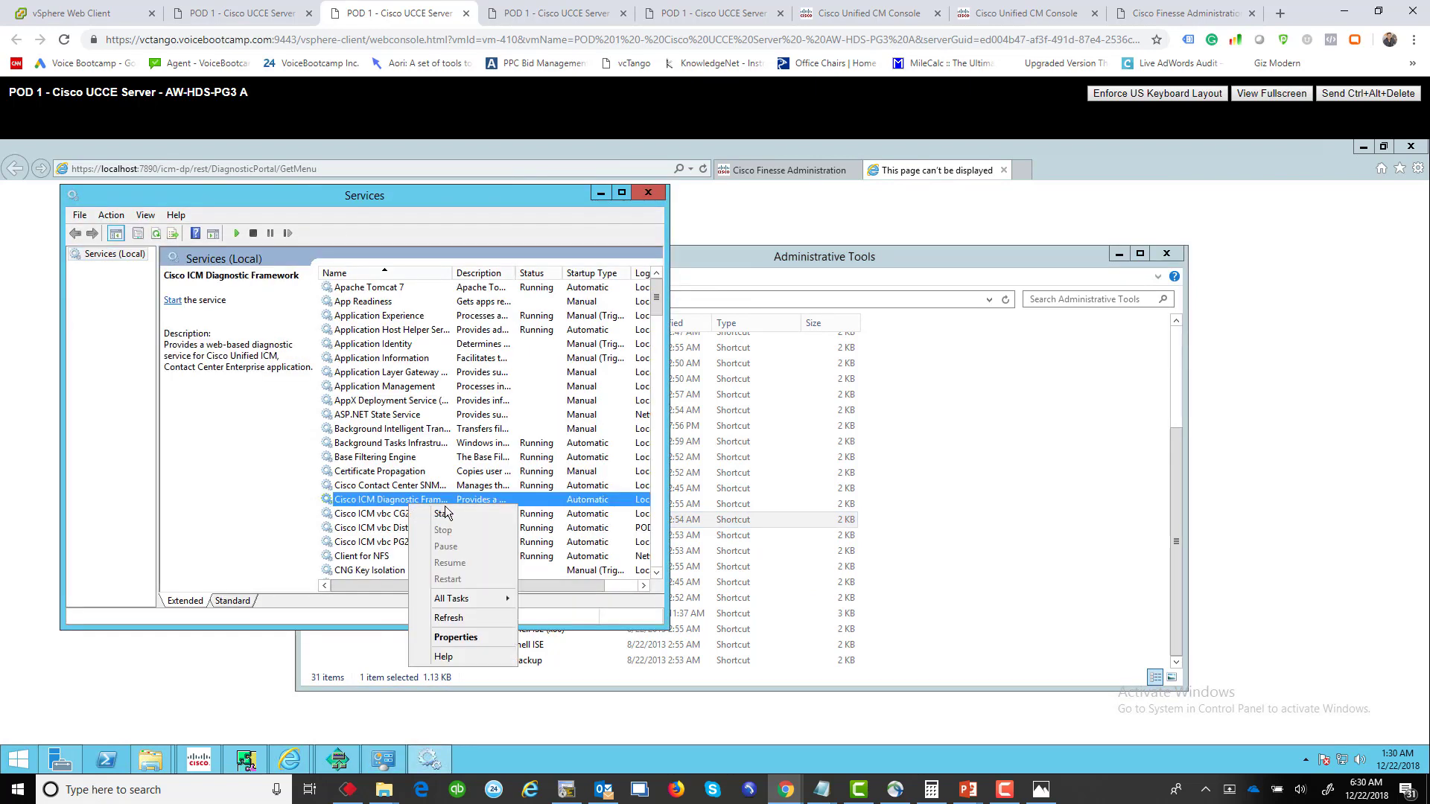
left_click(447, 516)
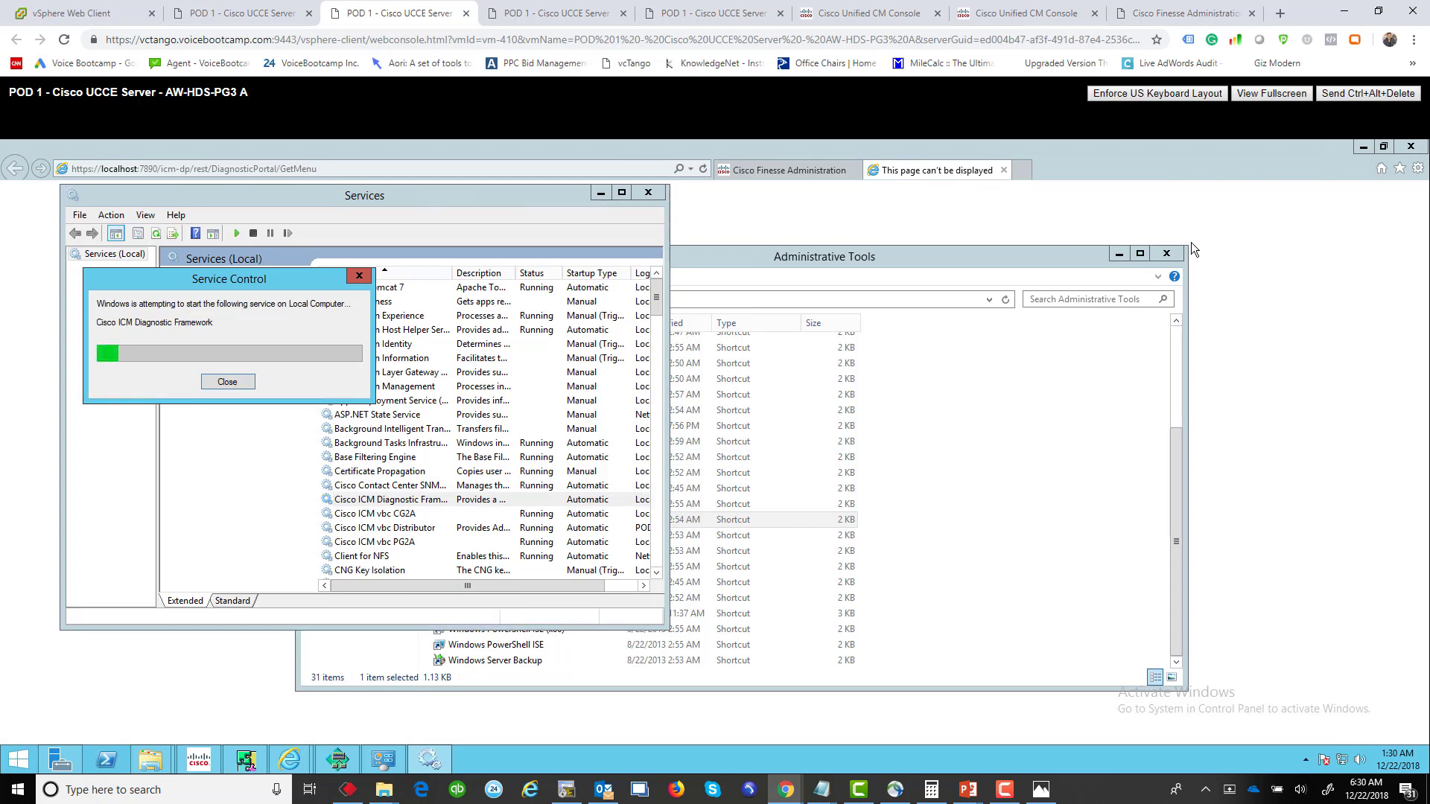
Step: Reload the Portico page, accept the certificate, and sign in for awhdspg3a.pod1.com
left_click(977, 221)
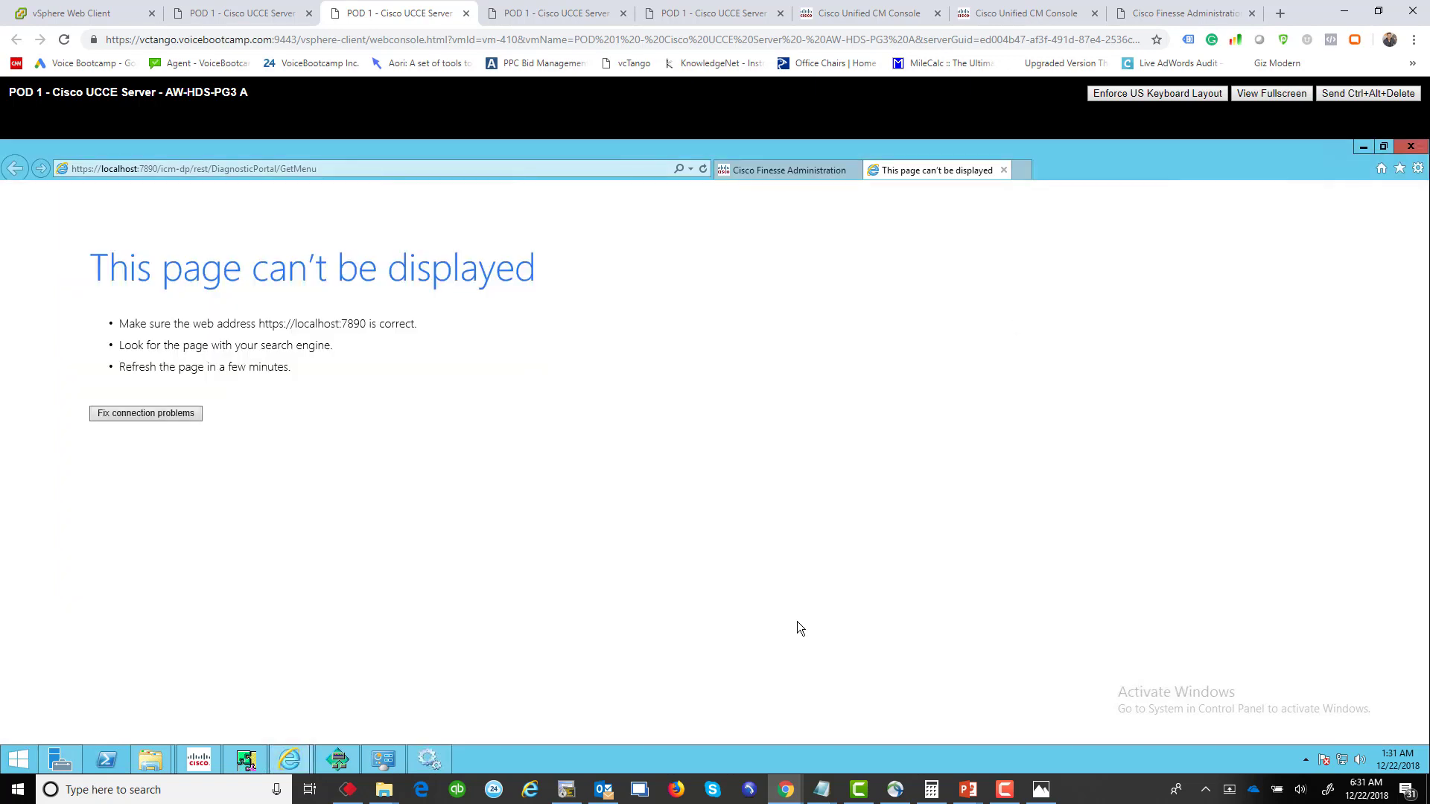
left_click(423, 758)
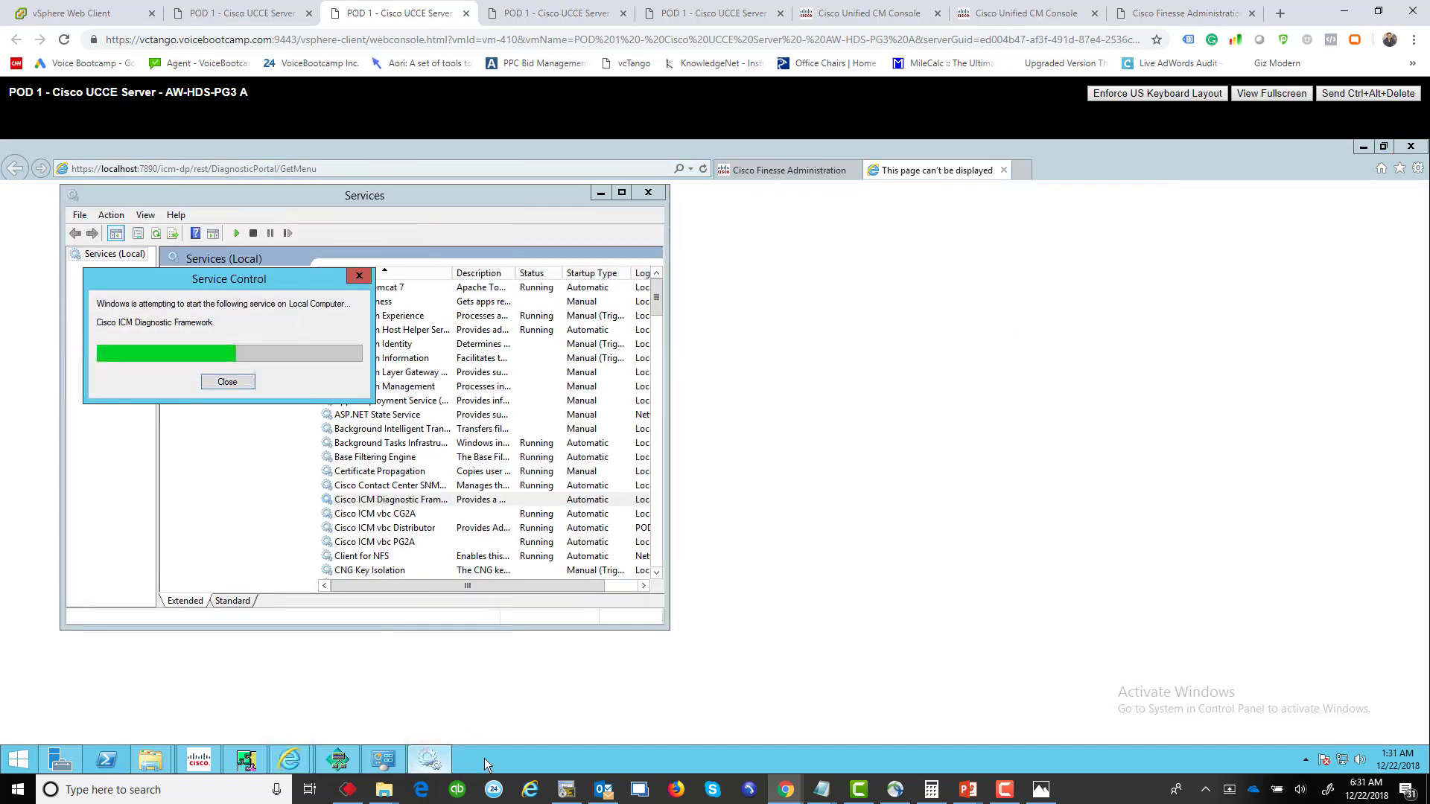
left_click(731, 198)
left_click(703, 168)
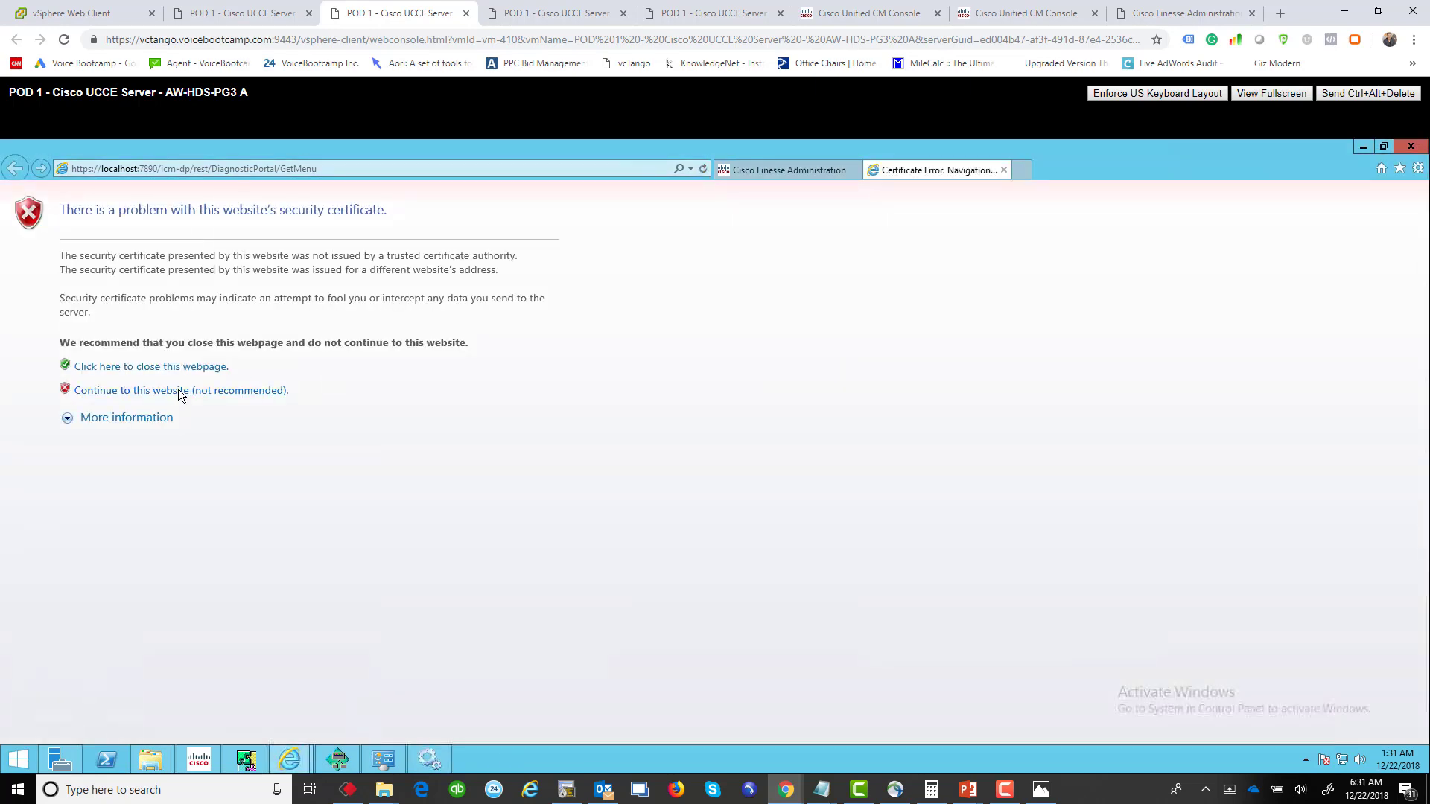
left_click(178, 389)
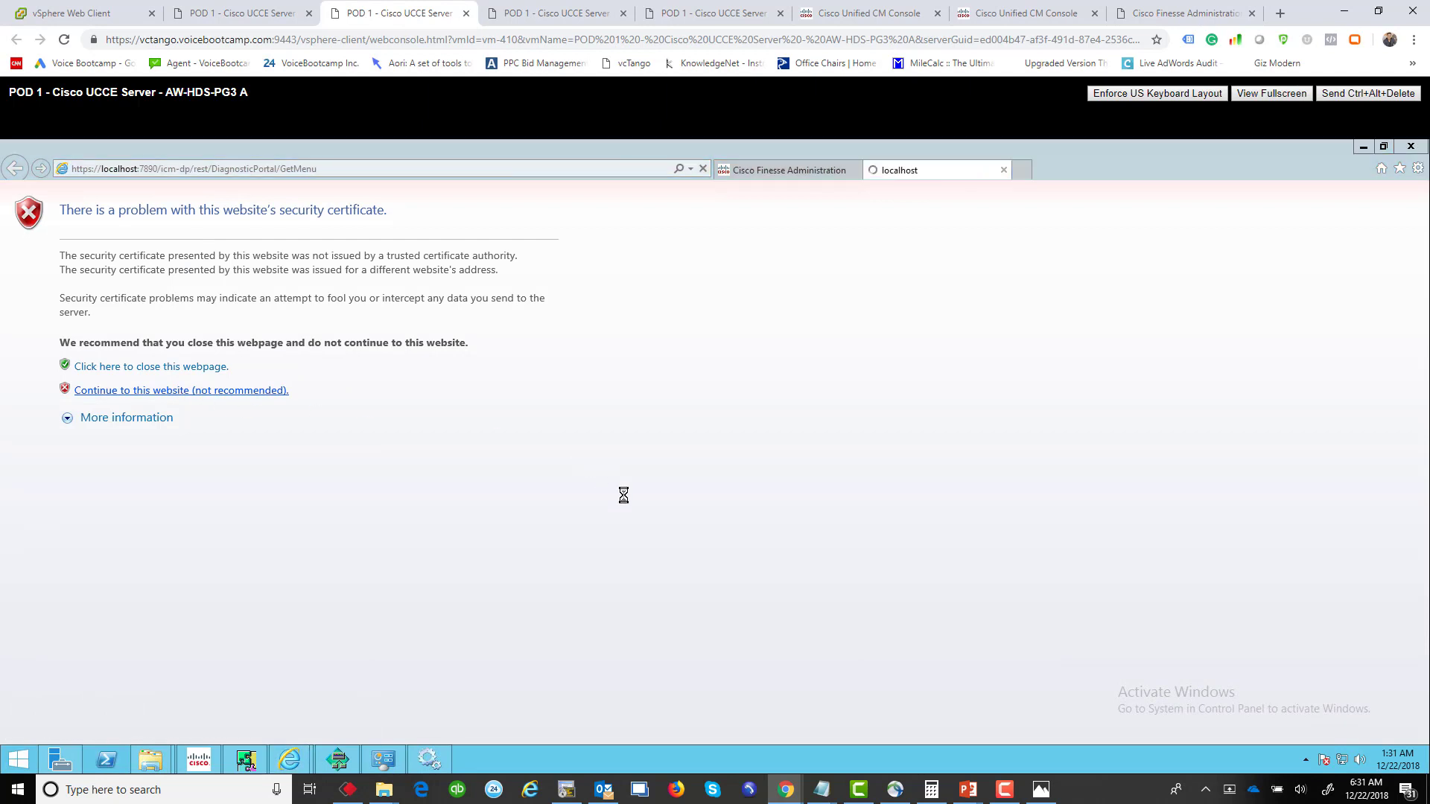
left_click(769, 552)
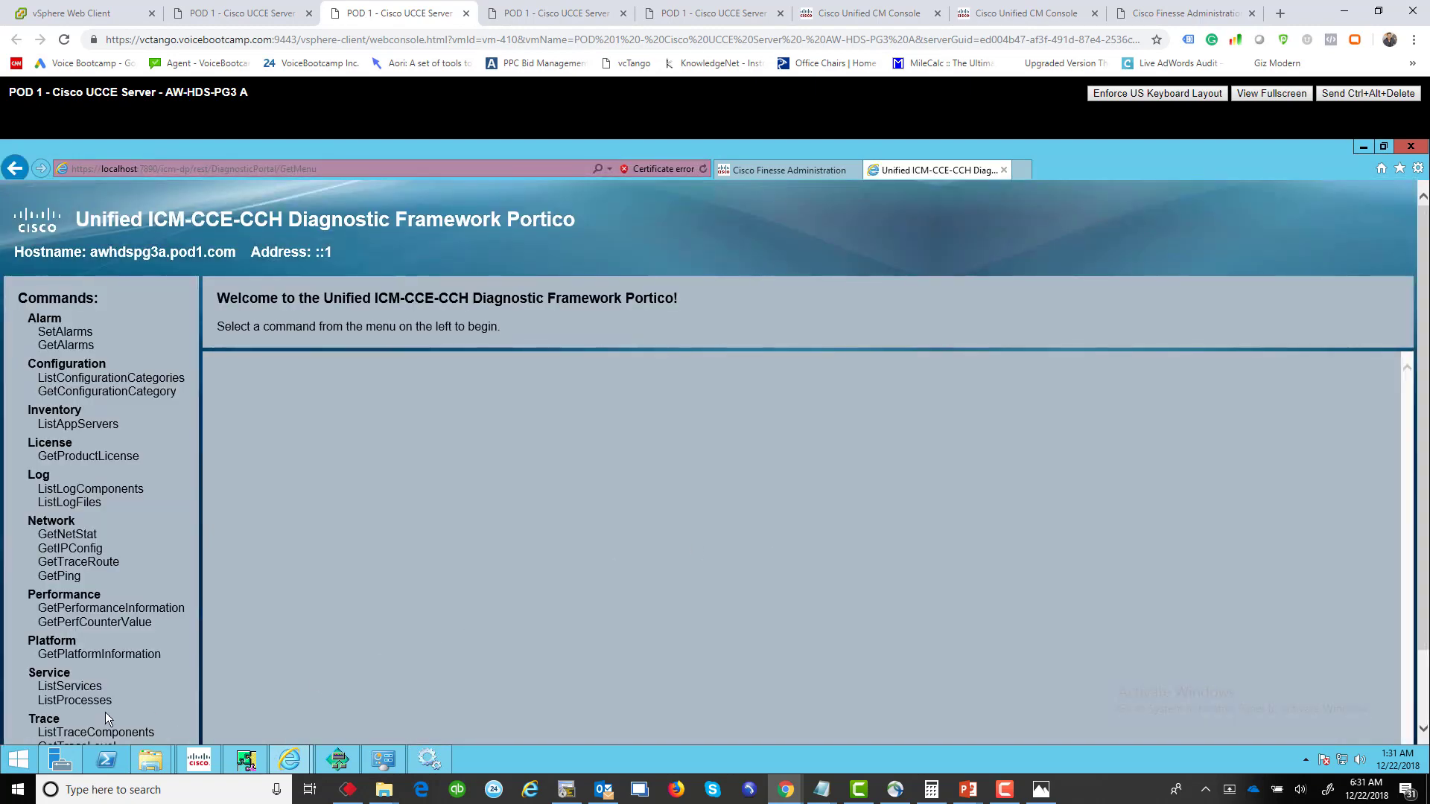
Step: List side A's processes with auto-refresh, noting CTI Server 2A idle versus side B's active CTI Server 2B
left_click(77, 702)
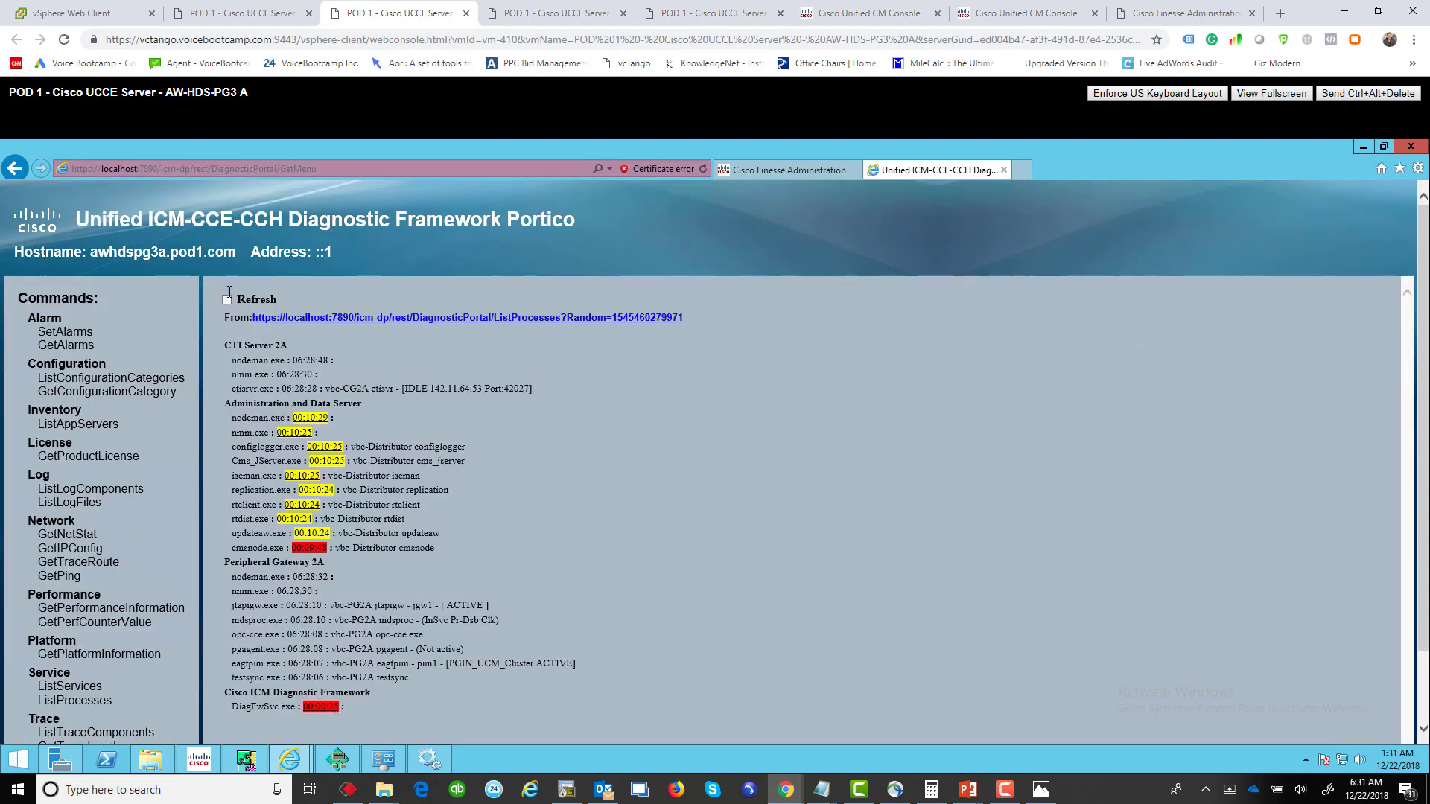
left_click(227, 299)
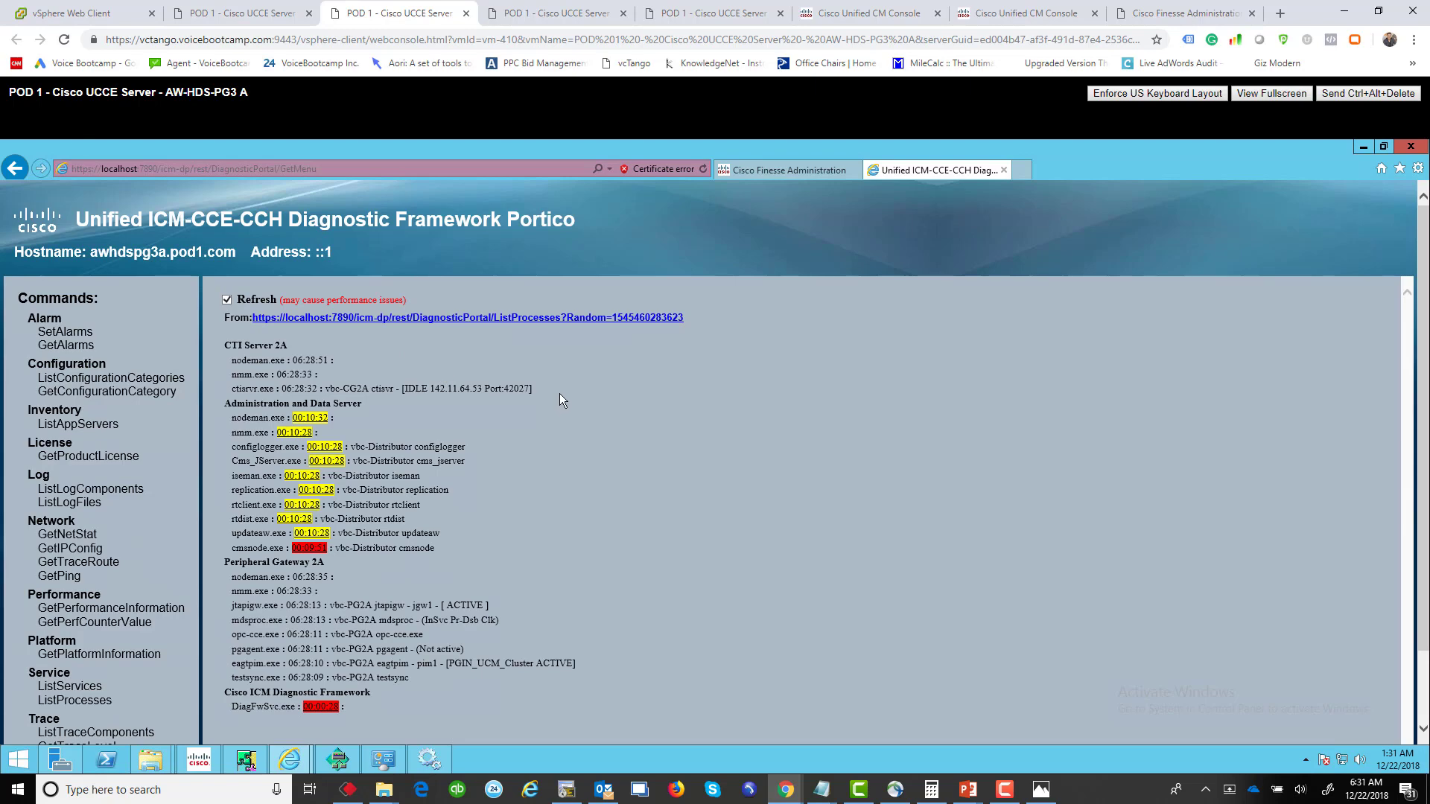
left_click_drag(535, 388, 377, 389)
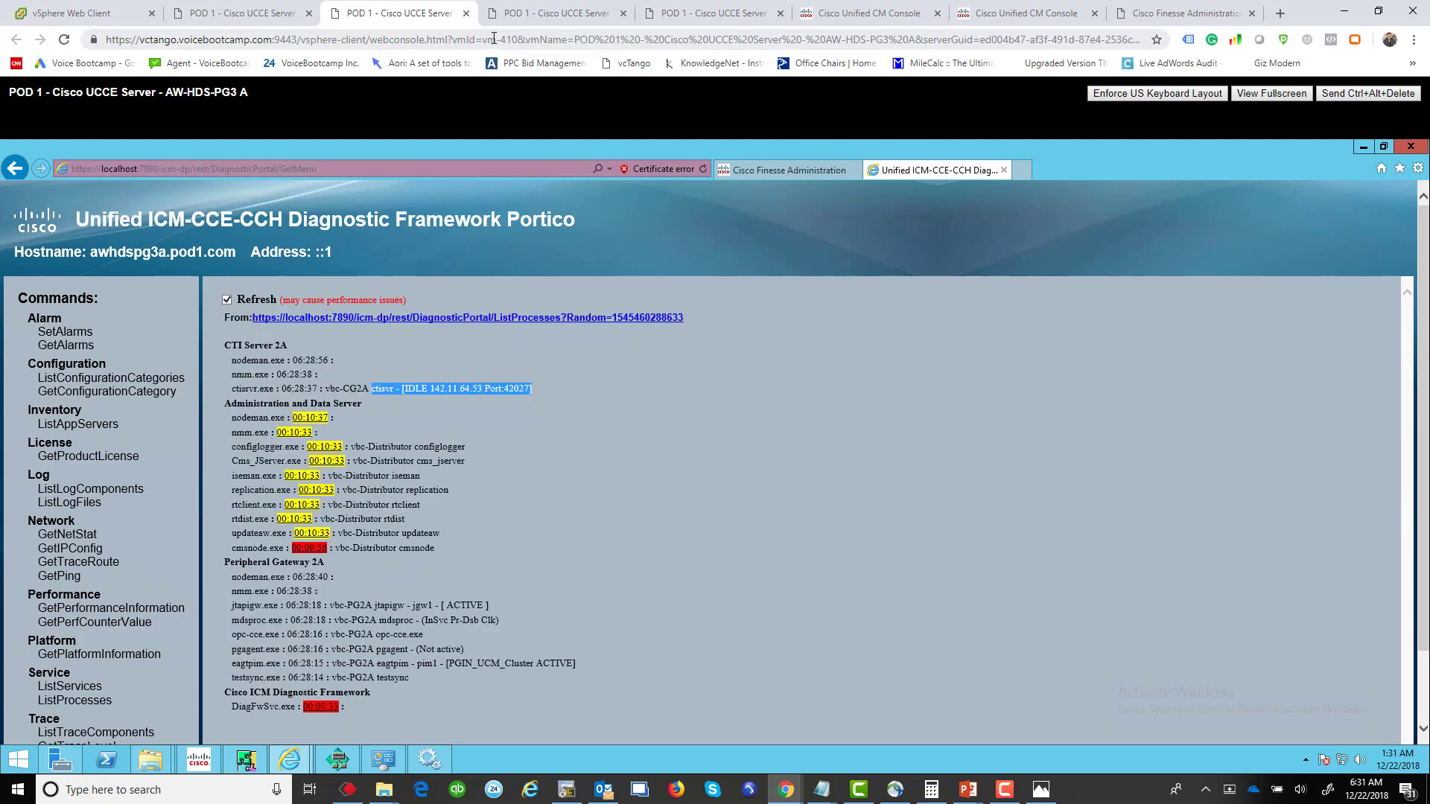
left_click(246, 11)
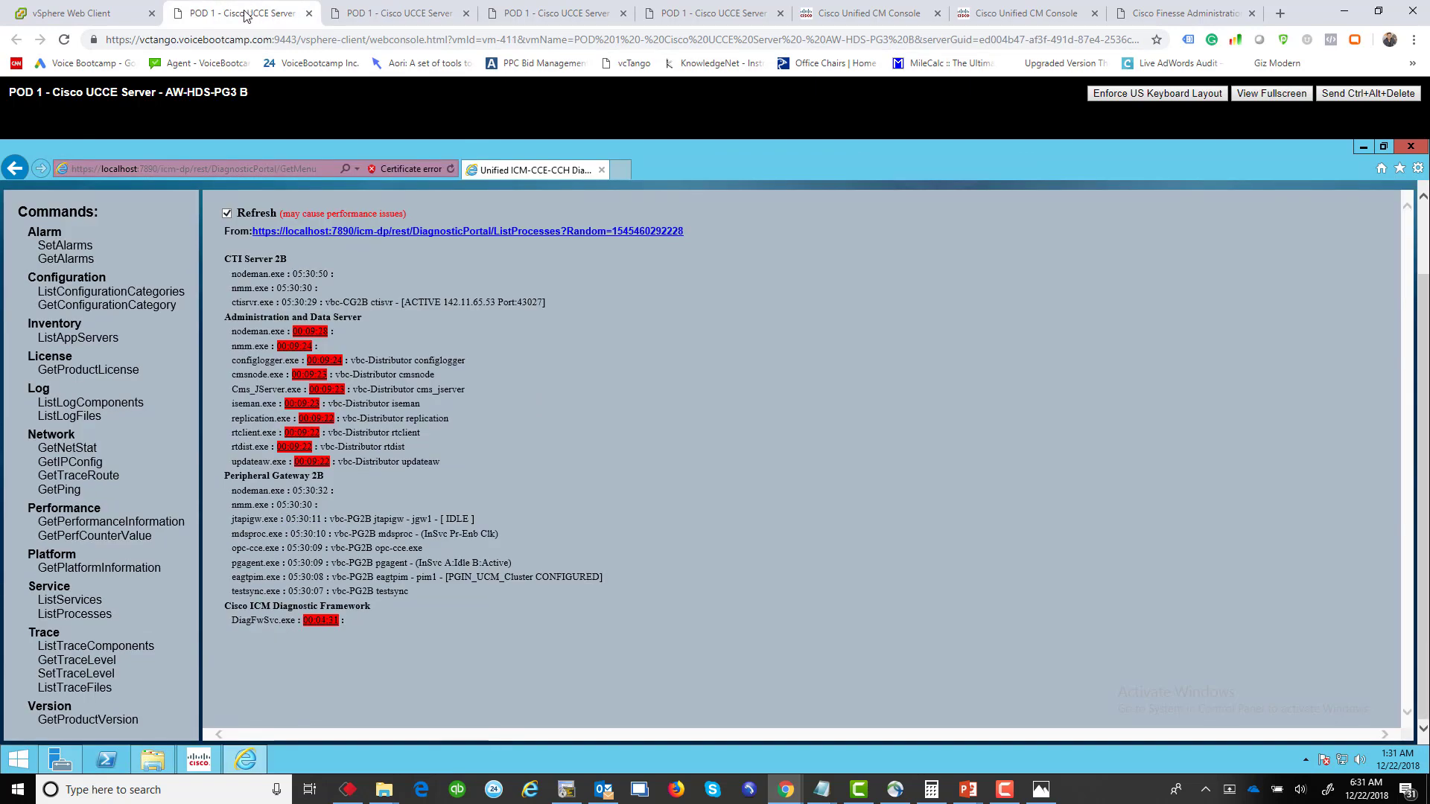
left_click_drag(224, 259, 549, 315)
Step: Stop the Cisco ICM vbc CG2B service in side B's Service Control
left_click(1363, 149)
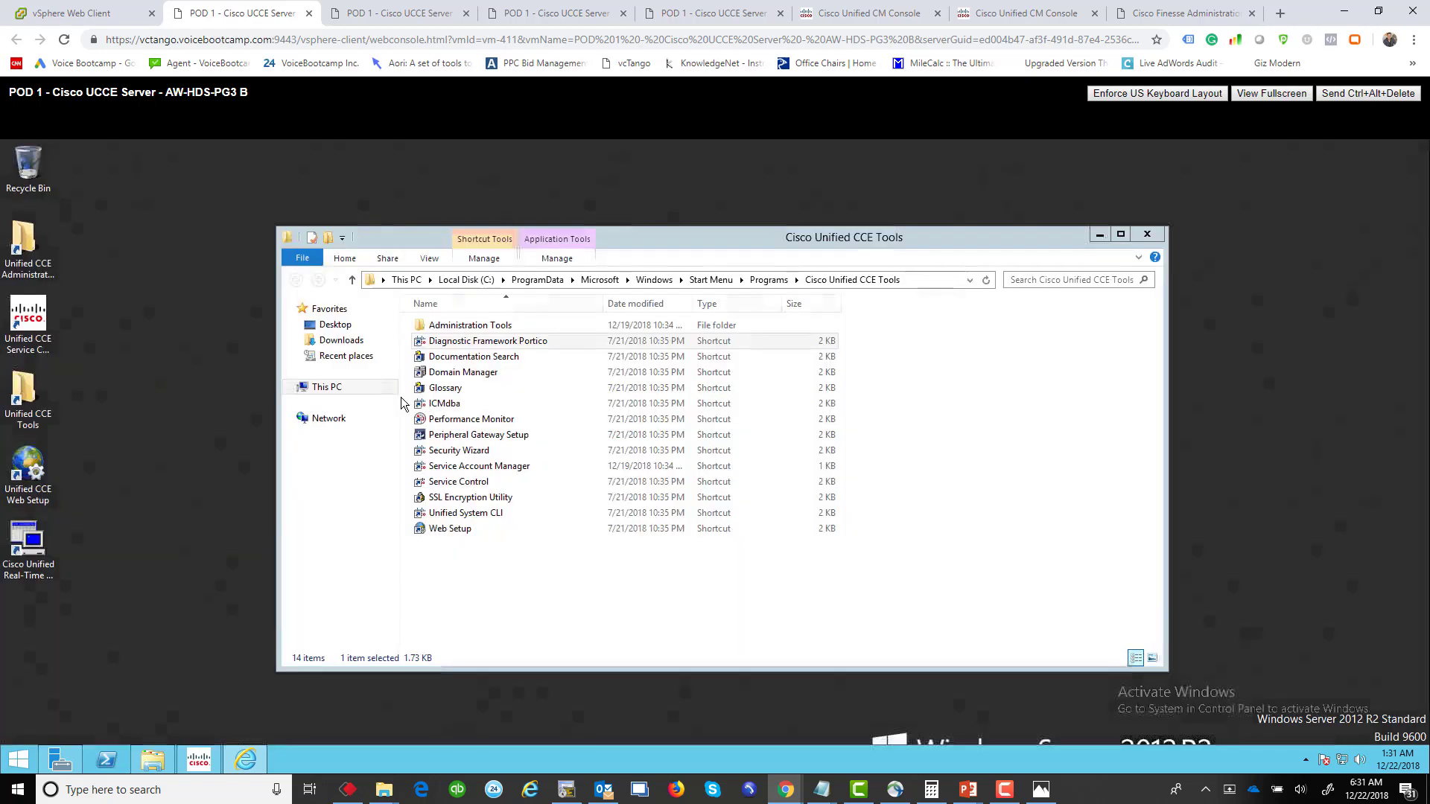
double_click(28, 320)
left_click(585, 370)
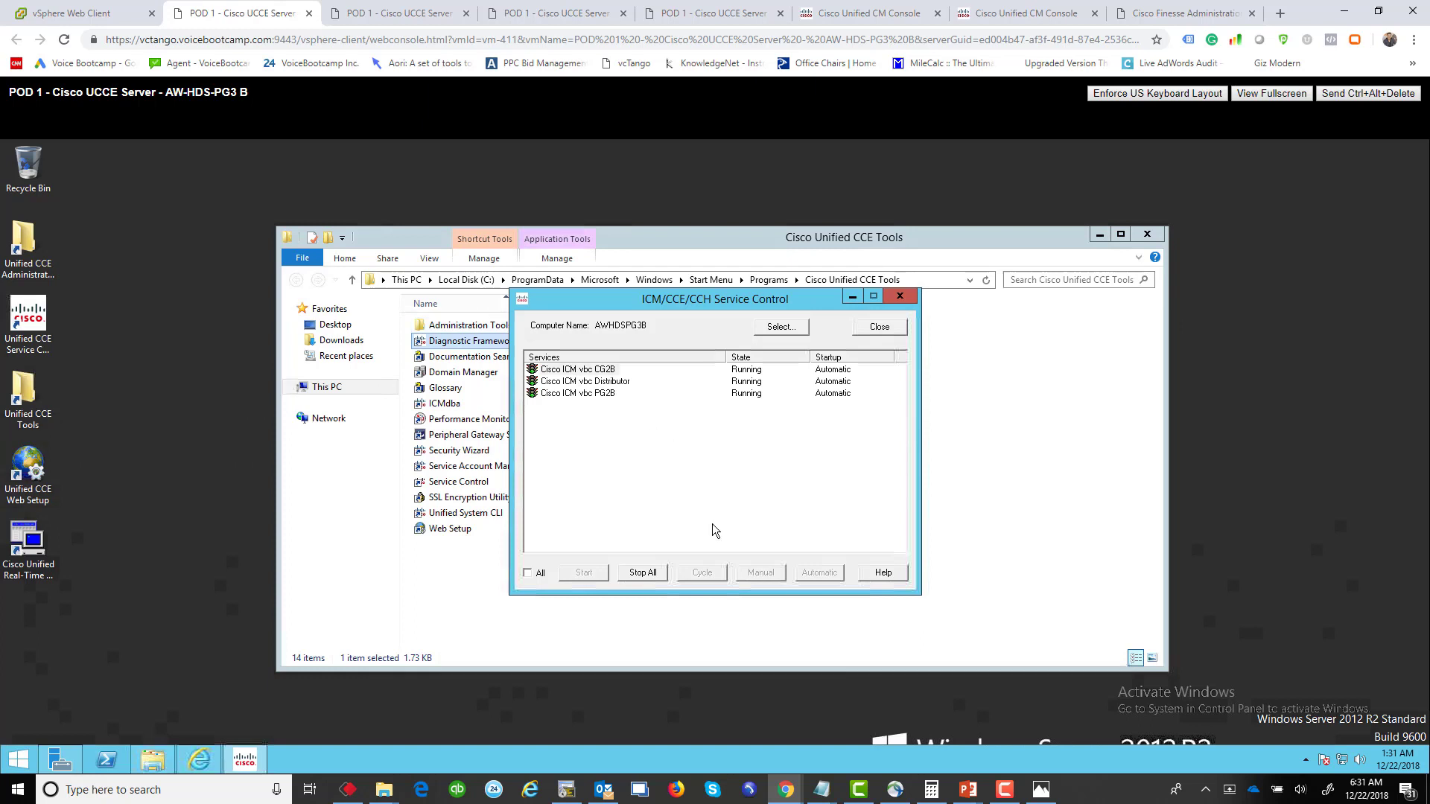
left_click(659, 577)
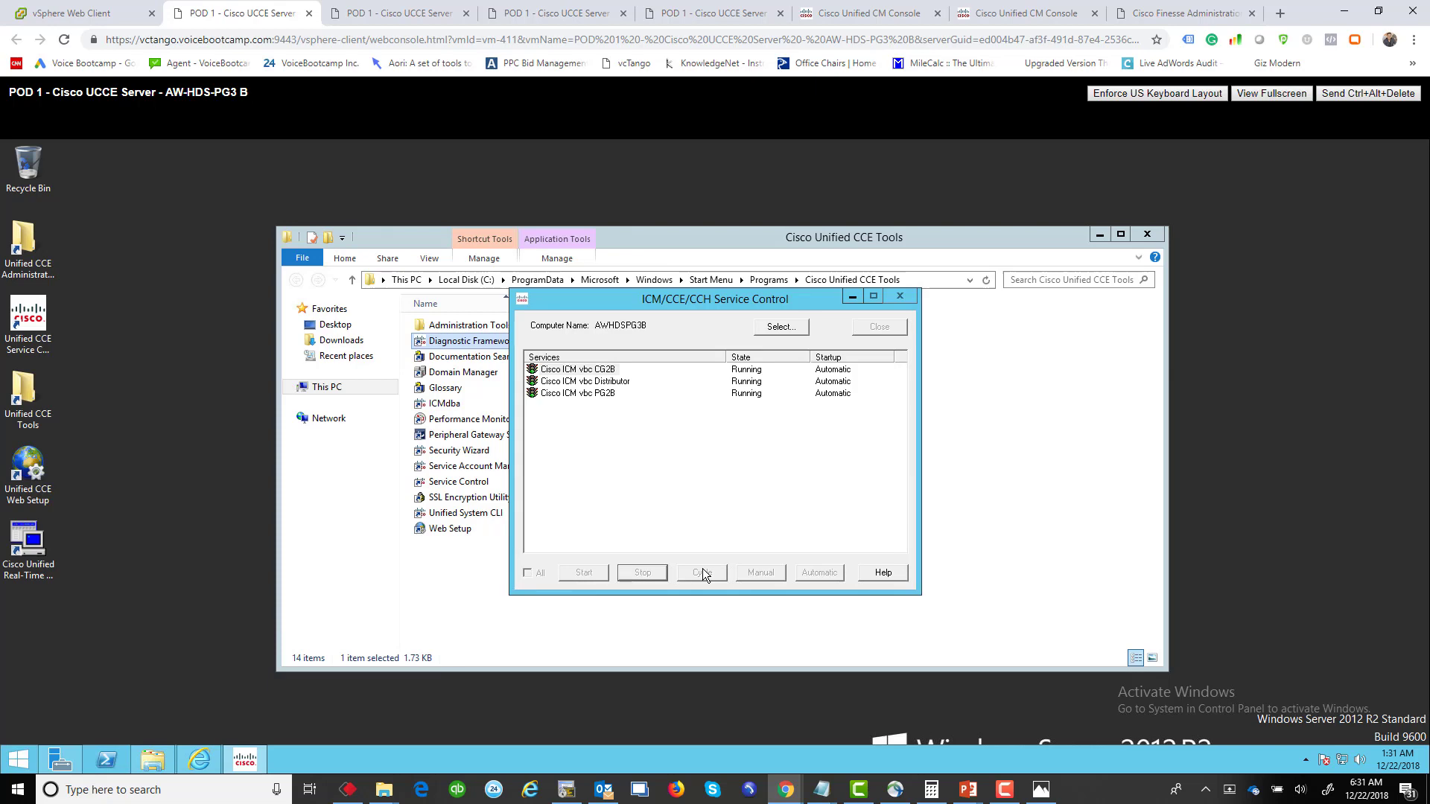
Step: Confirm side A's ctisvr is now active and return to Cisco Finesse Administration
left_click(452, 9)
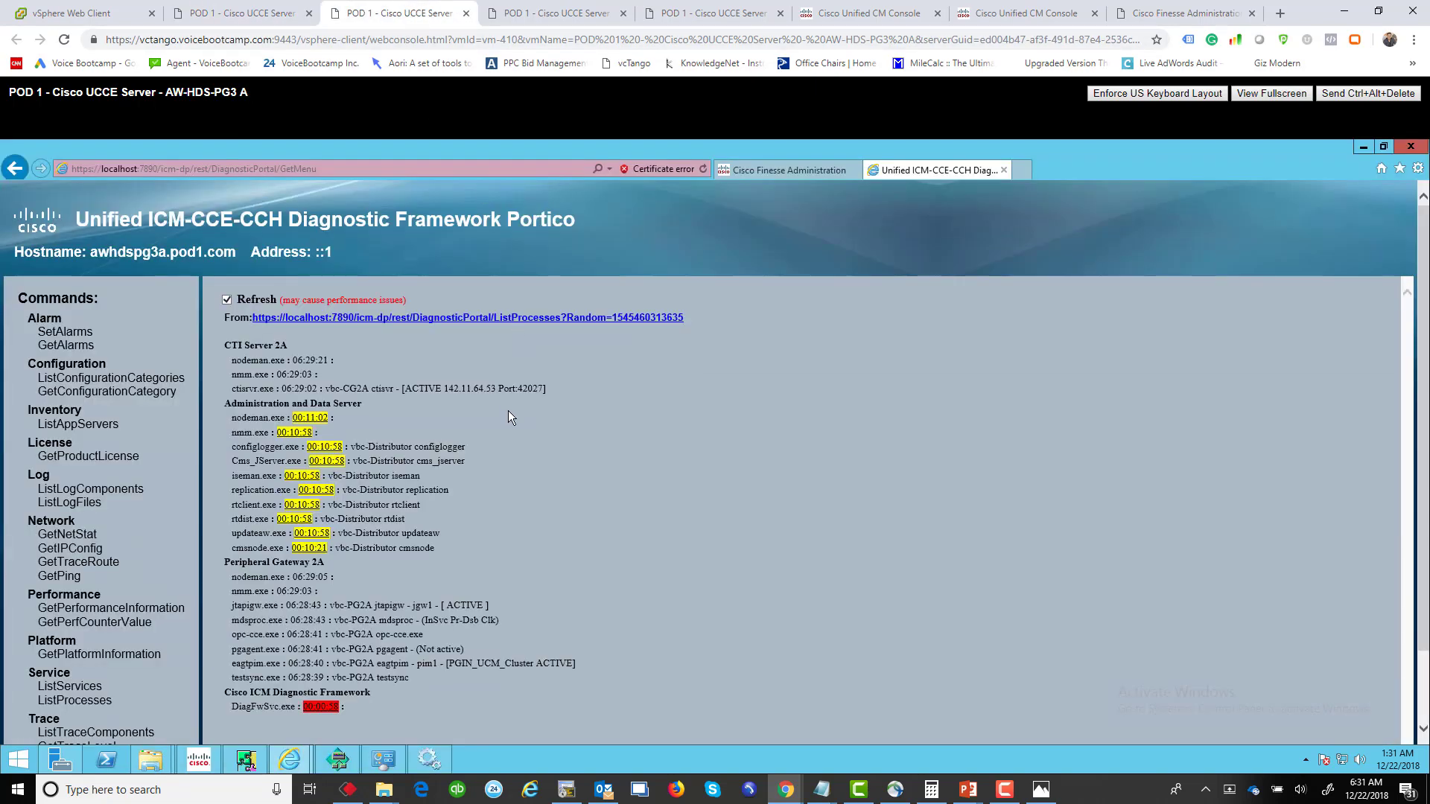
left_click_drag(621, 395, 245, 391)
left_click(257, 11)
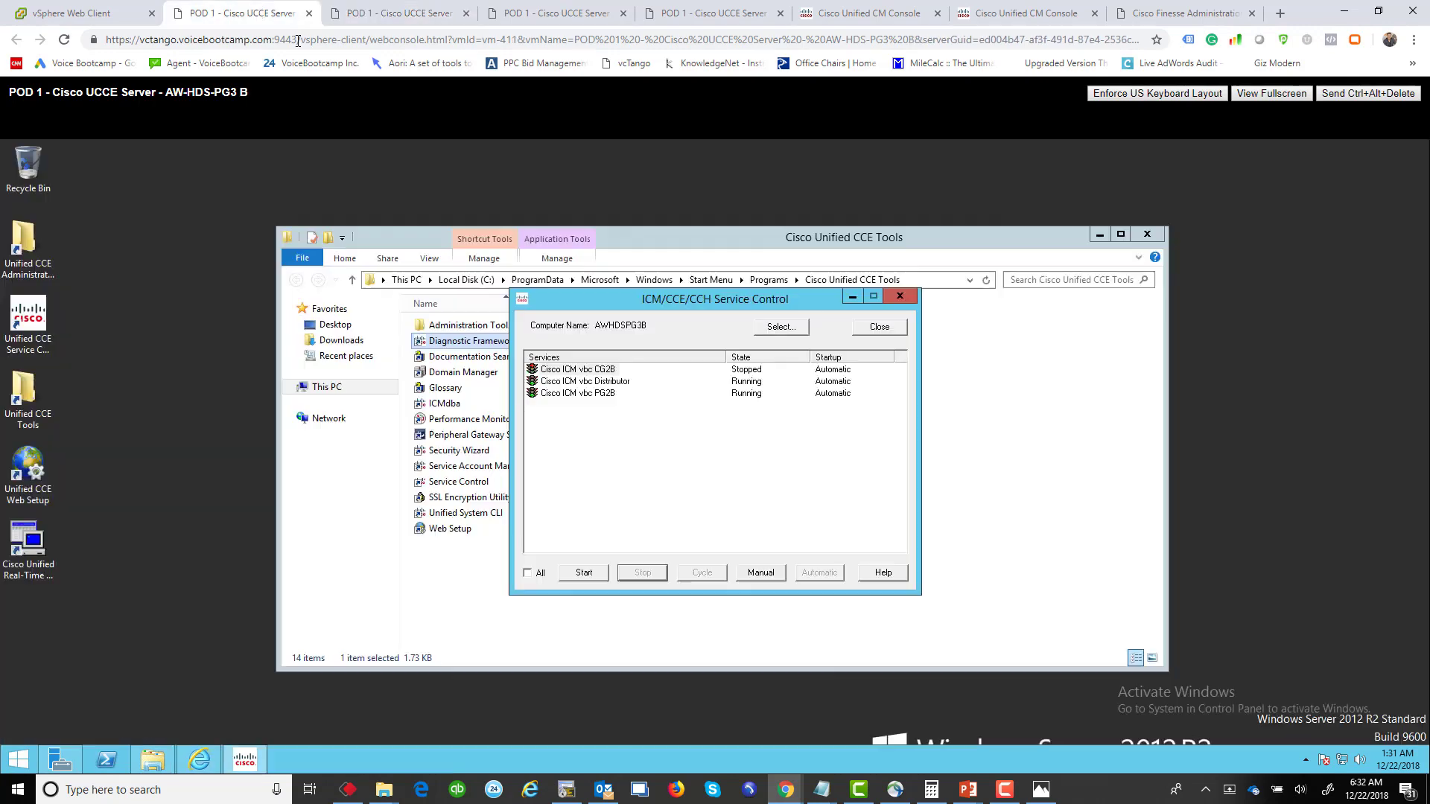
left_click(585, 571)
left_click(387, 21)
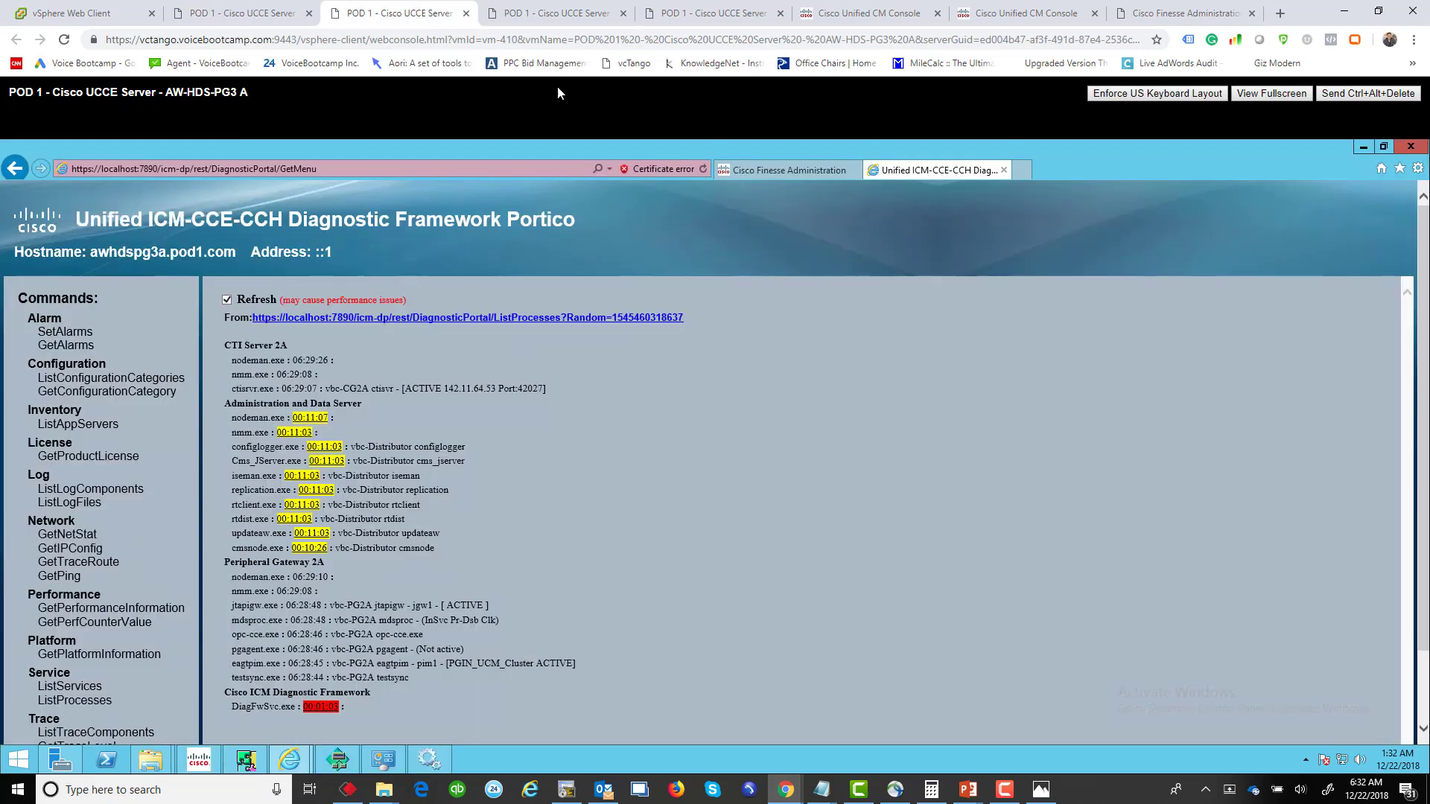
left_click(803, 171)
Step: Load fnindia.pod1.com in a new tab and confirm the Finesse sign-in page accepts username and extension
left_click(1026, 168)
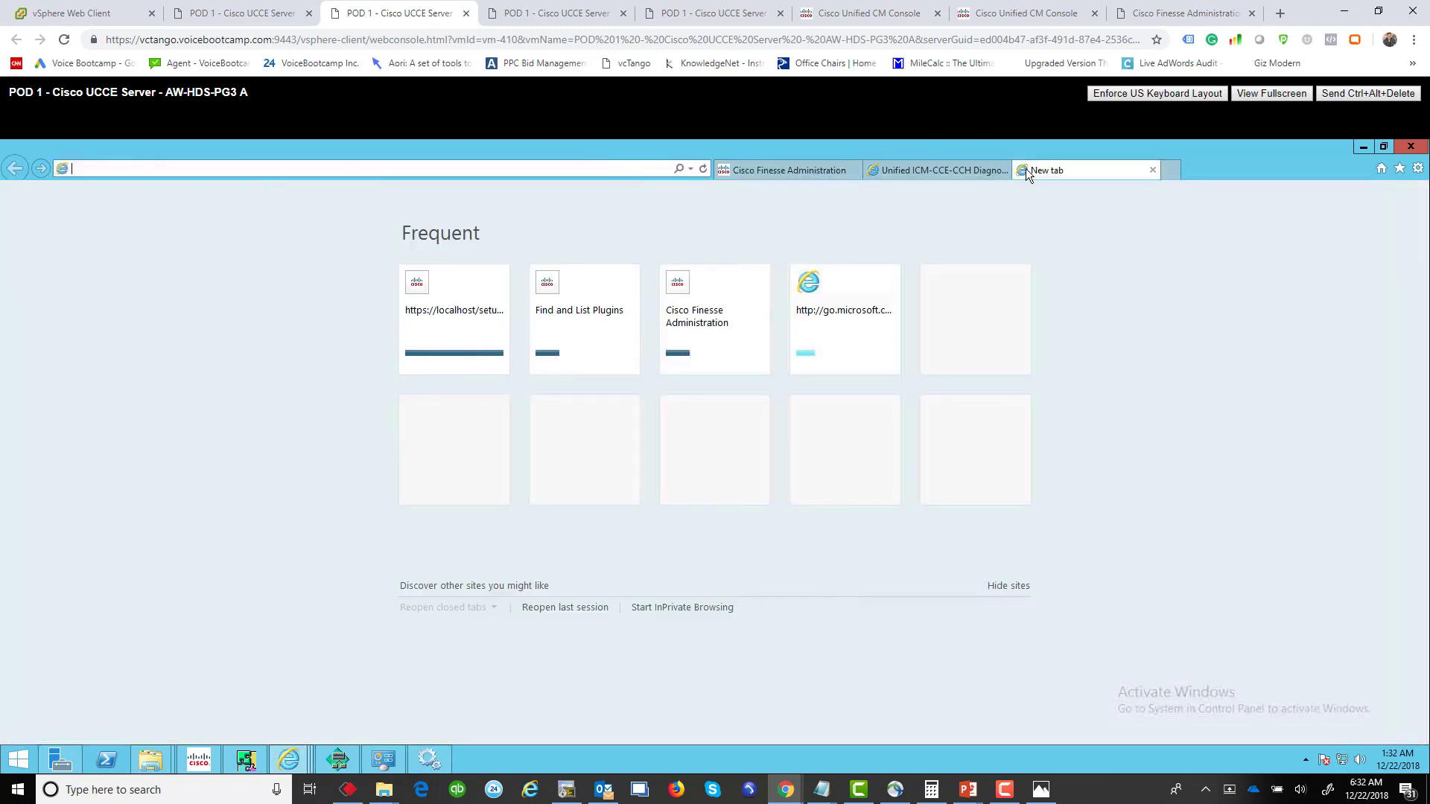
type("fnindia.pod1.com")
key("Return")
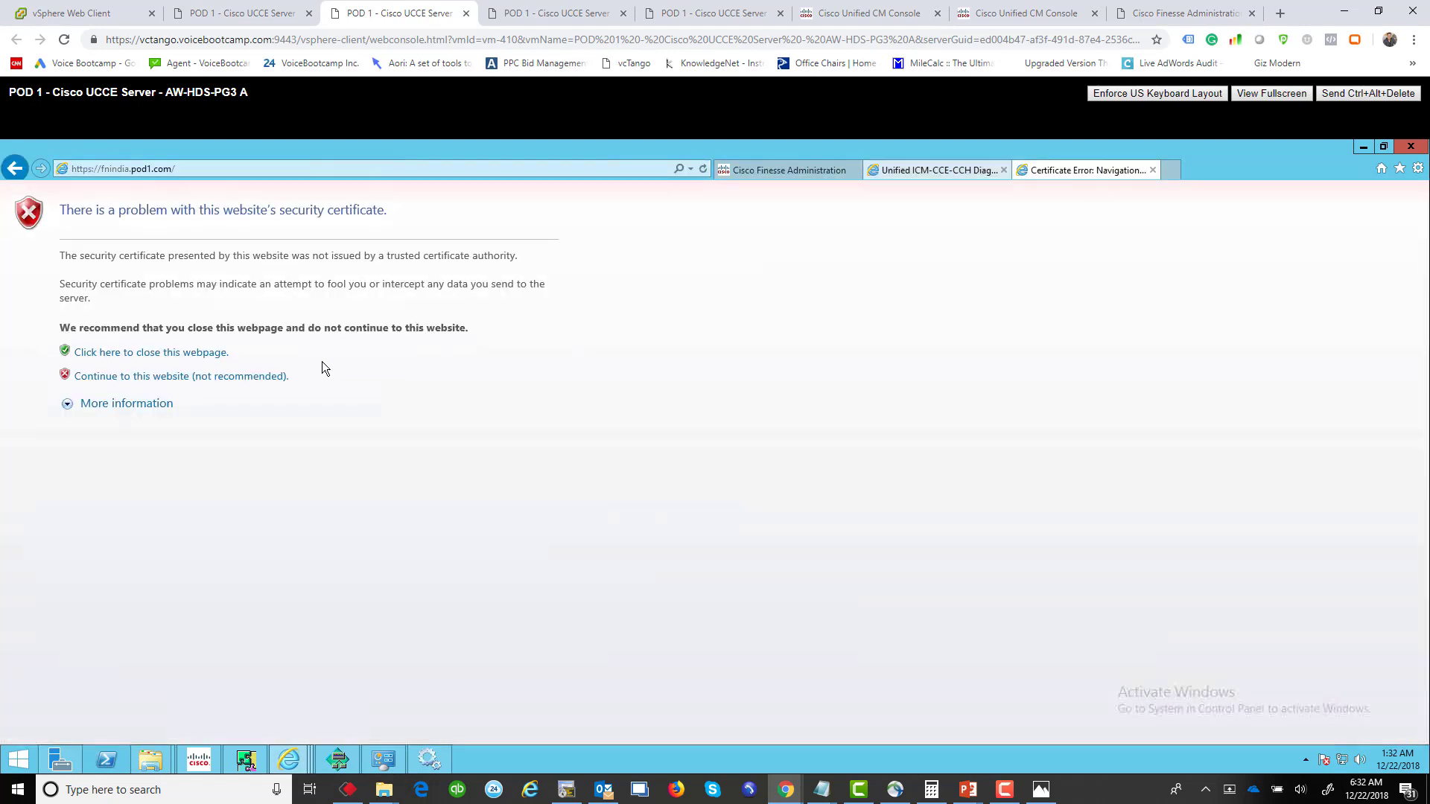
left_click(237, 378)
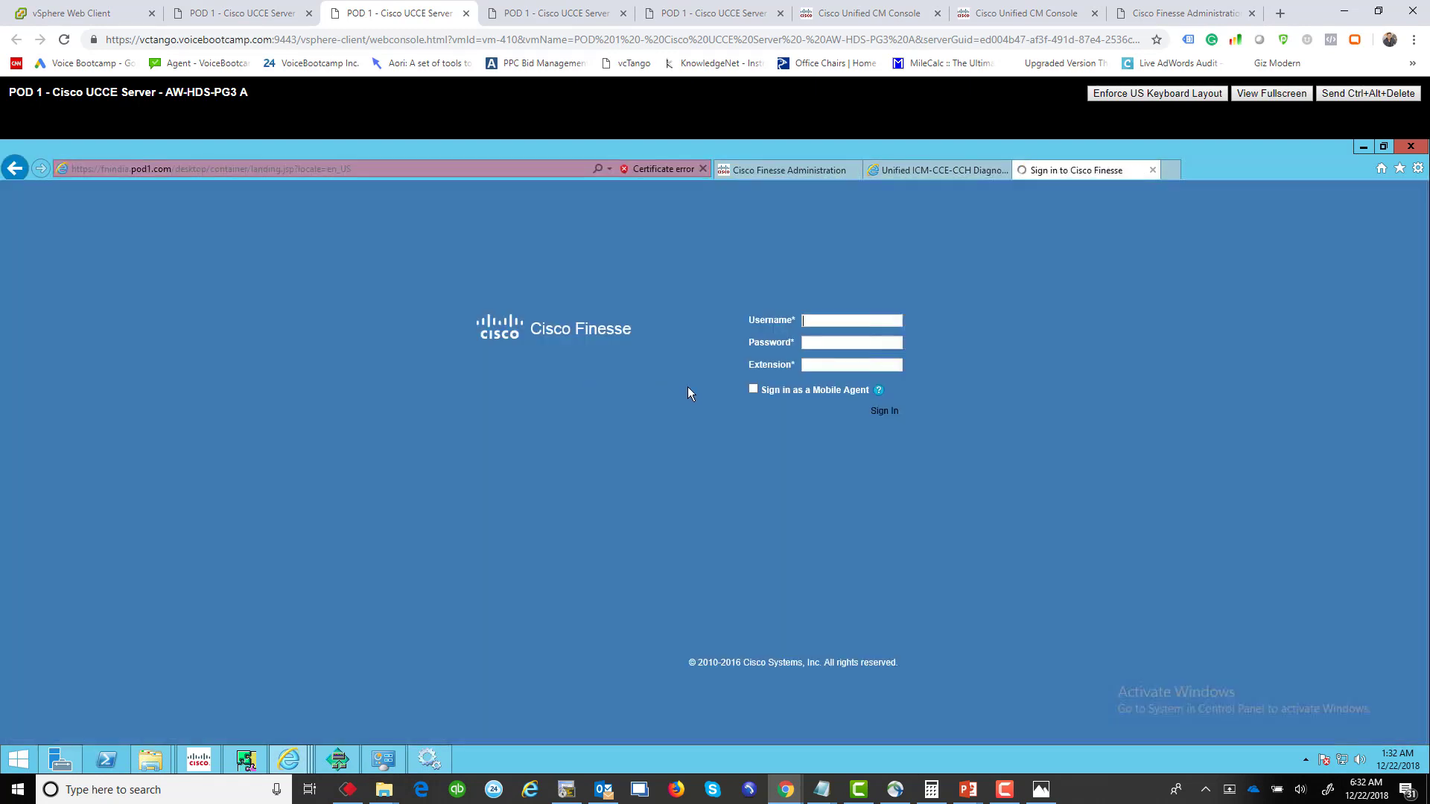
left_click(815, 320)
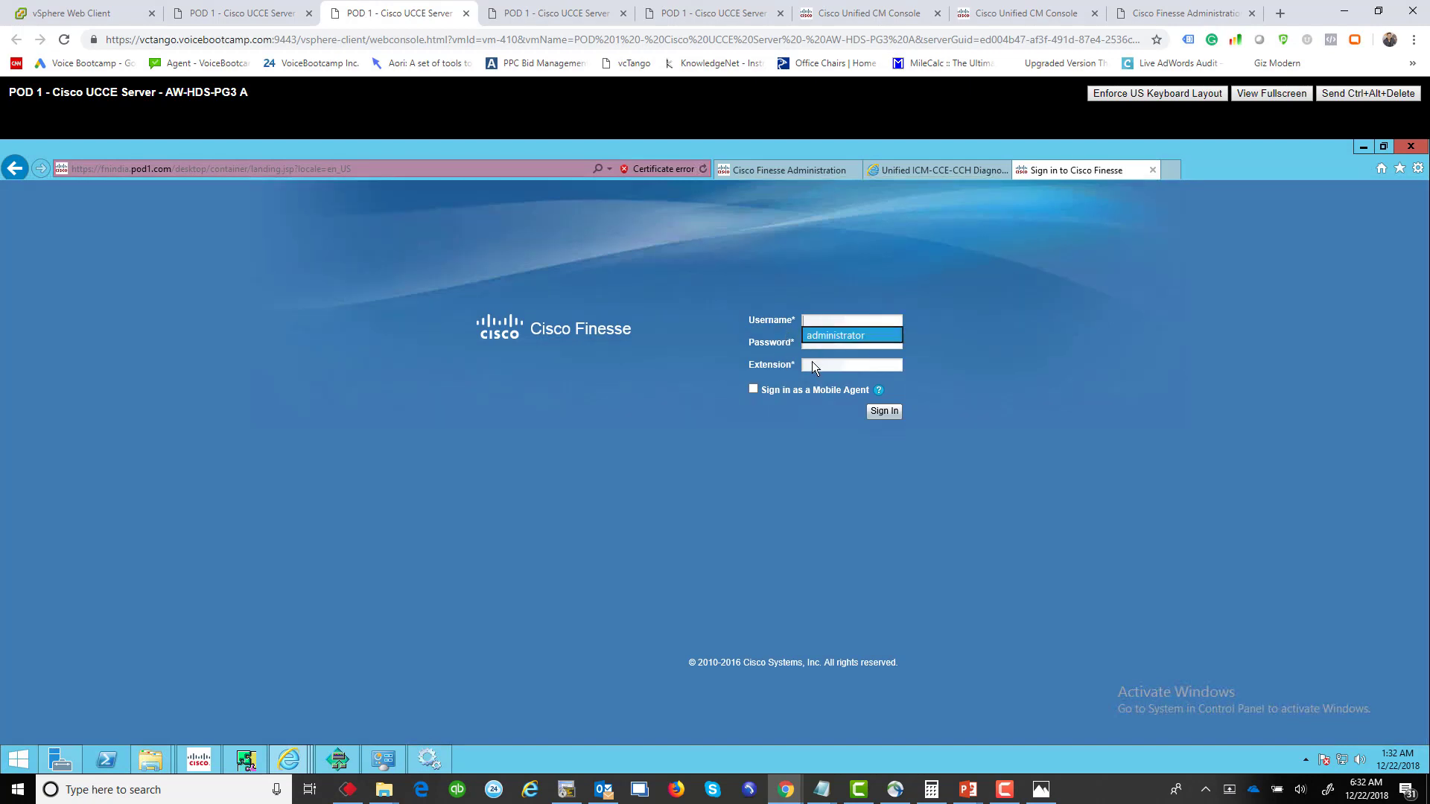
left_click(847, 365)
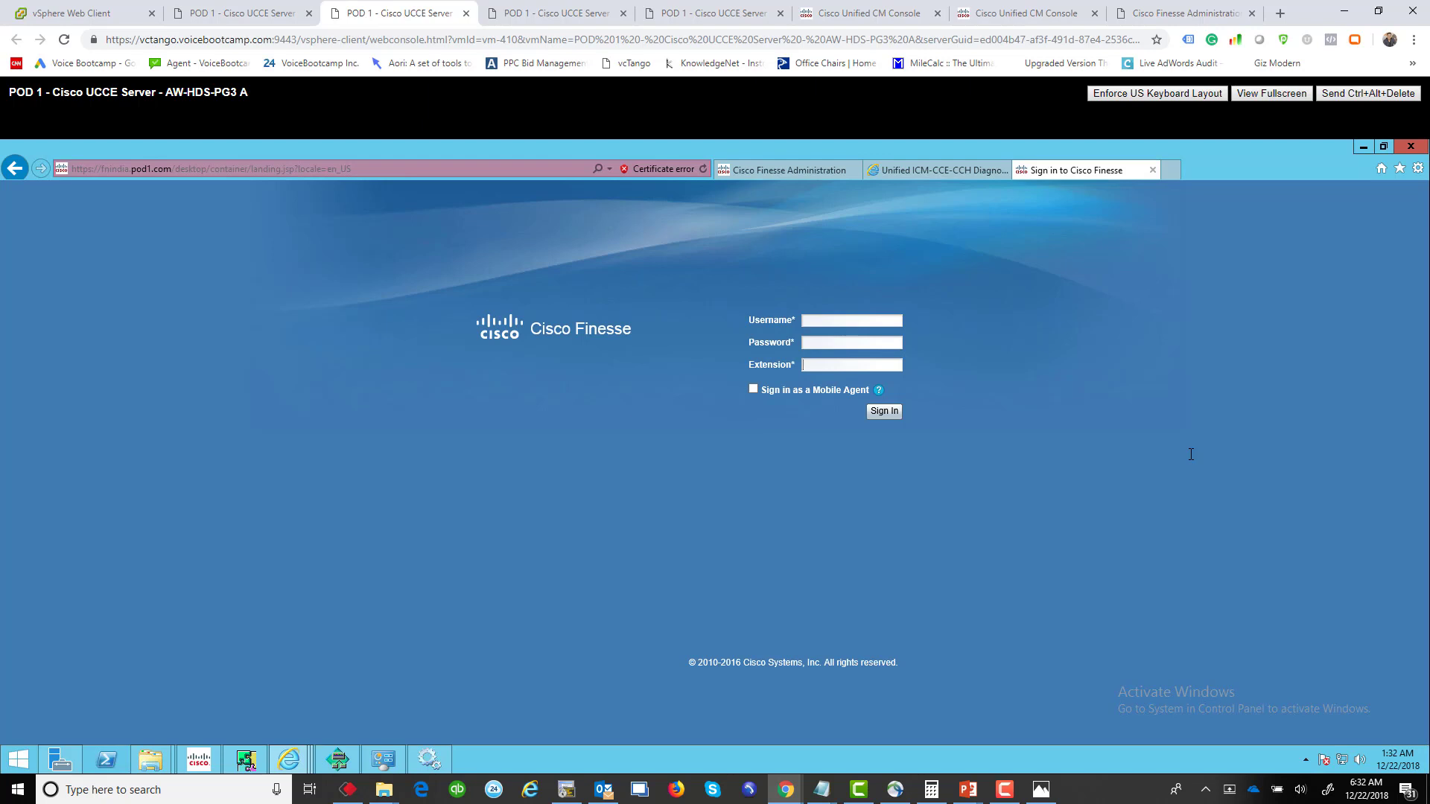
left_click(958, 173)
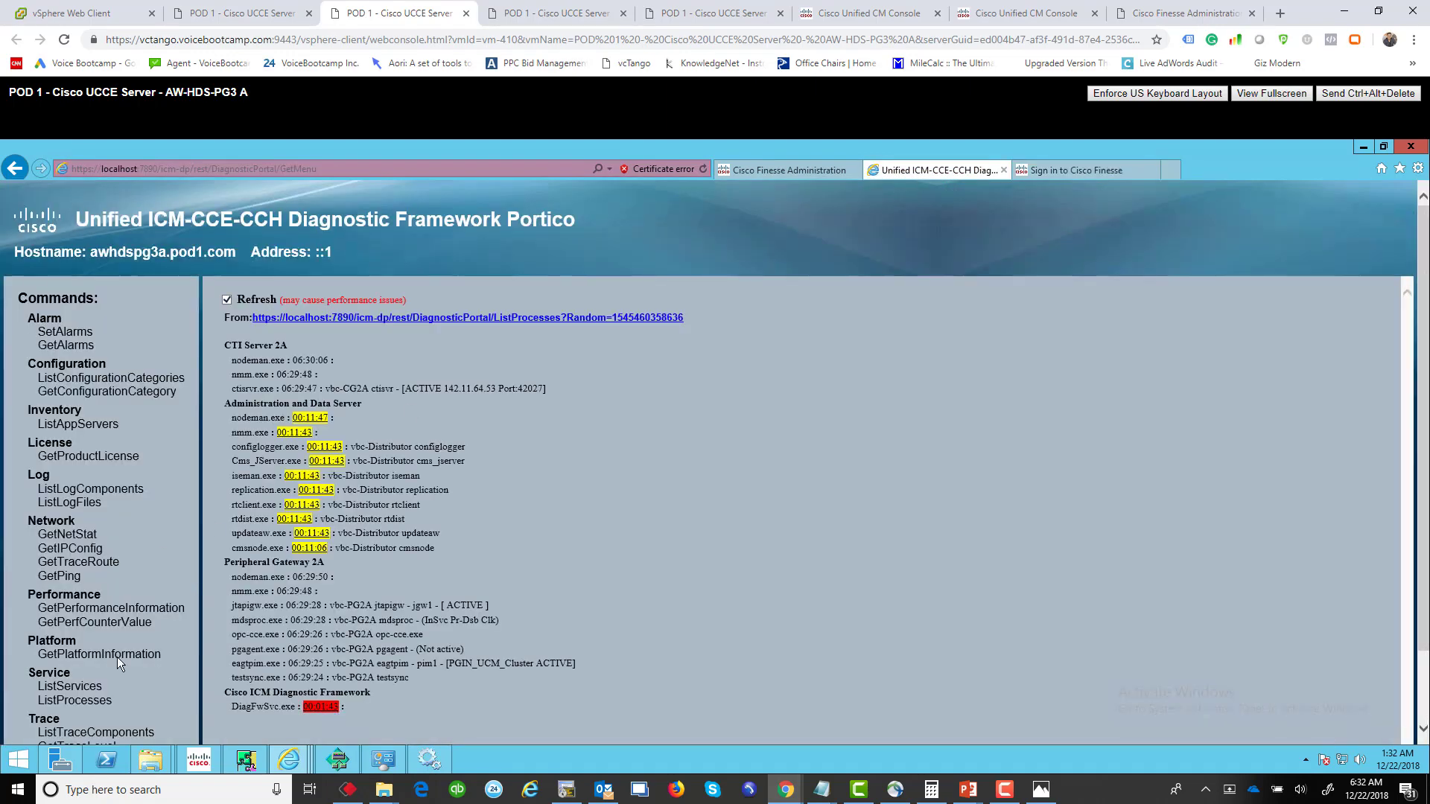
scroll(612, 623, "down", 1)
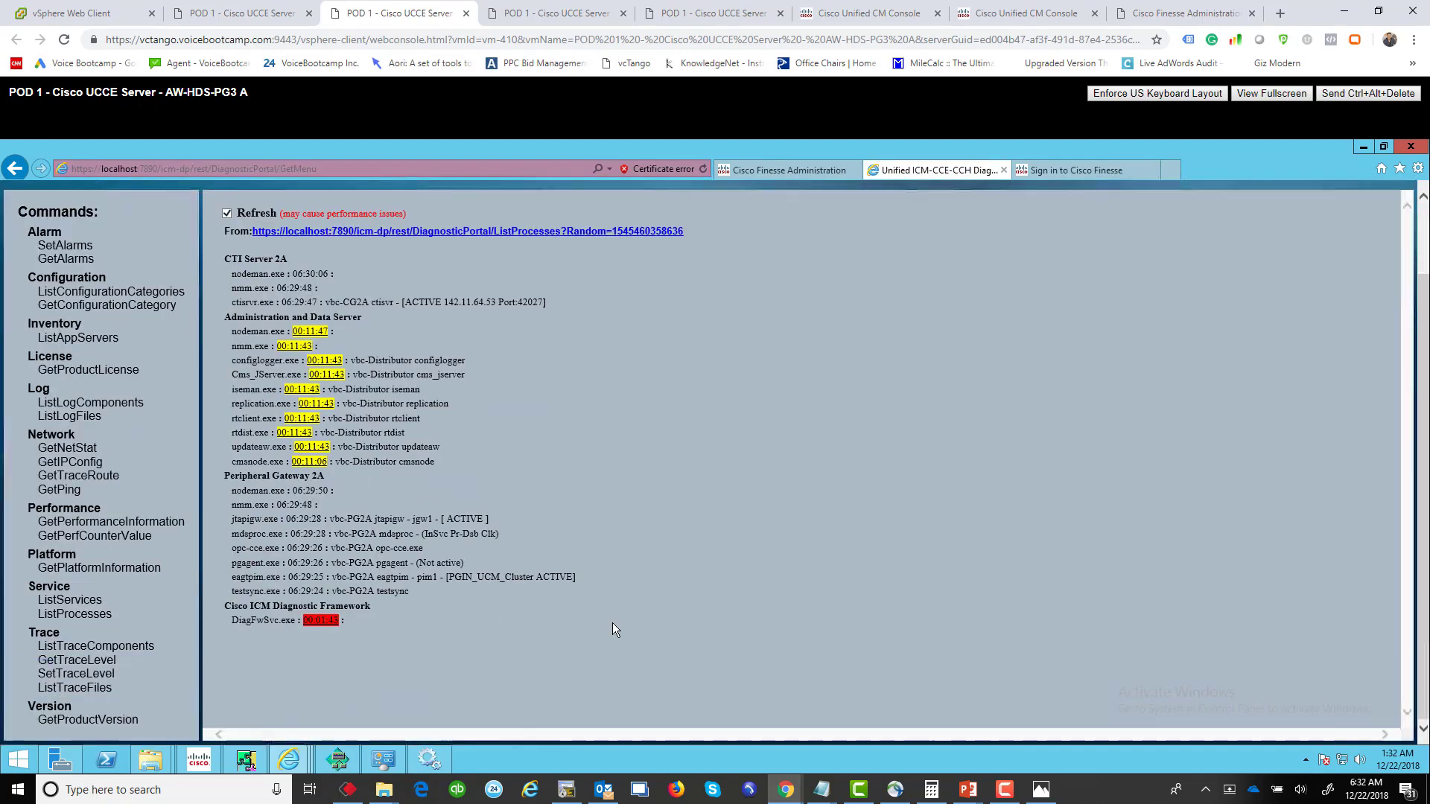
left_click(61, 689)
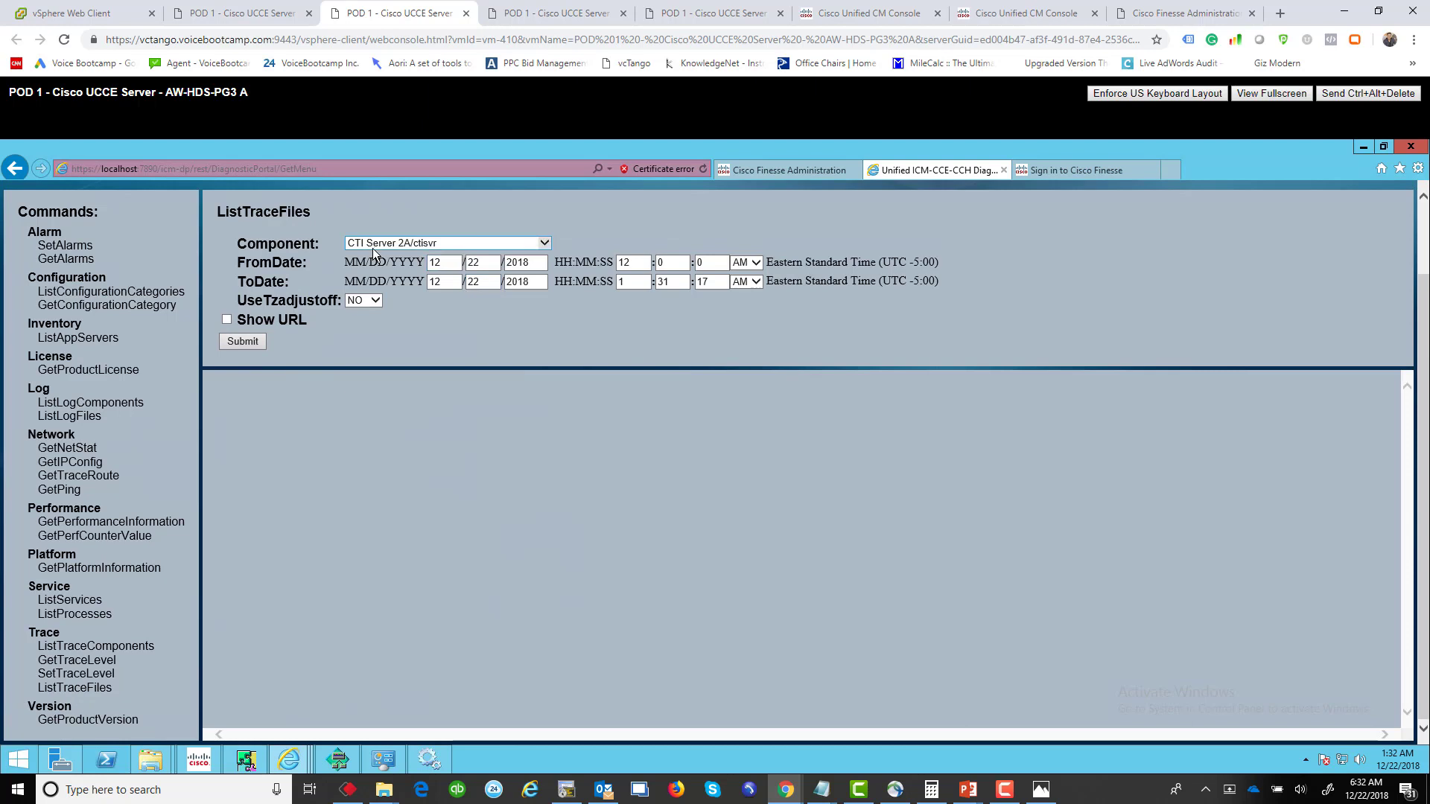
left_click(422, 244)
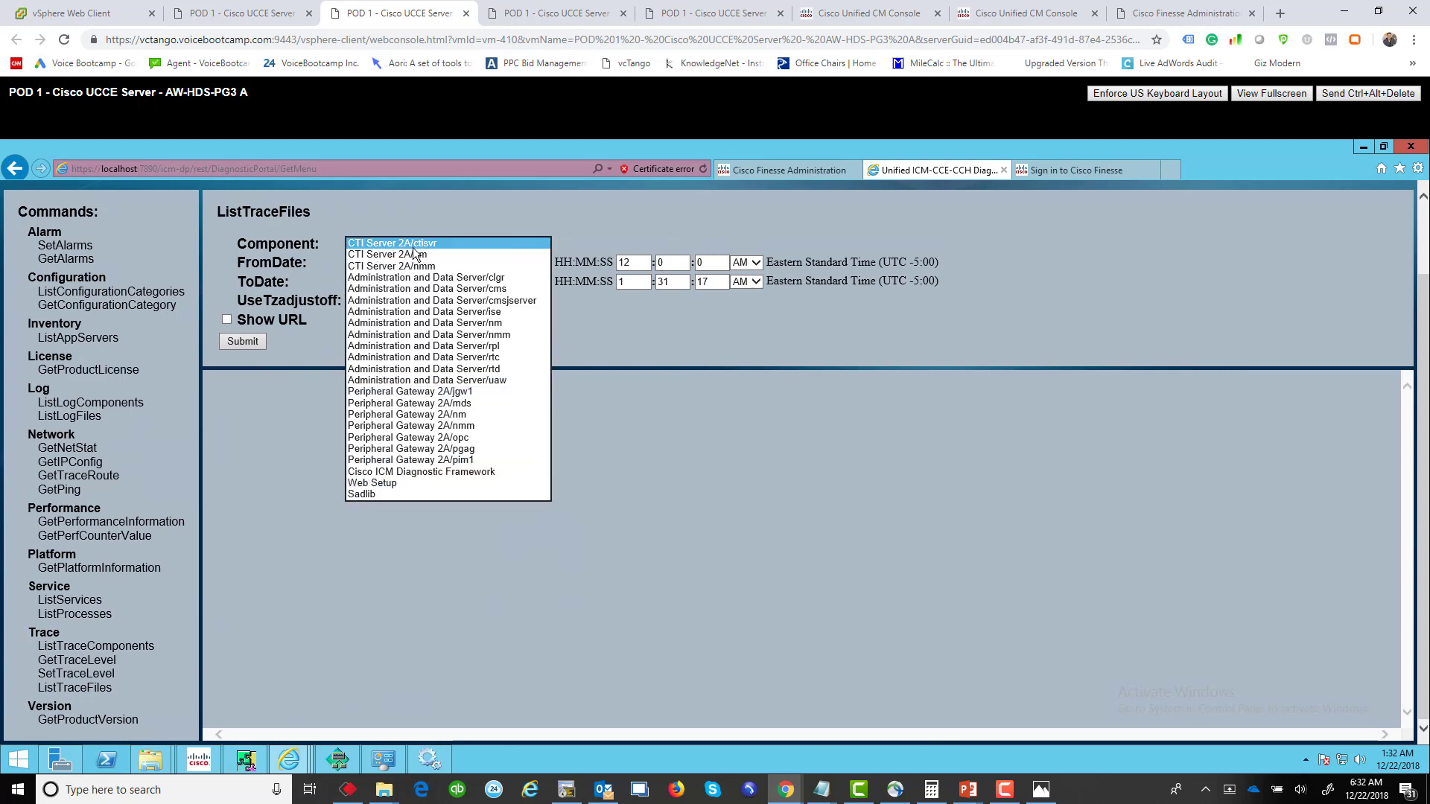
left_click(431, 247)
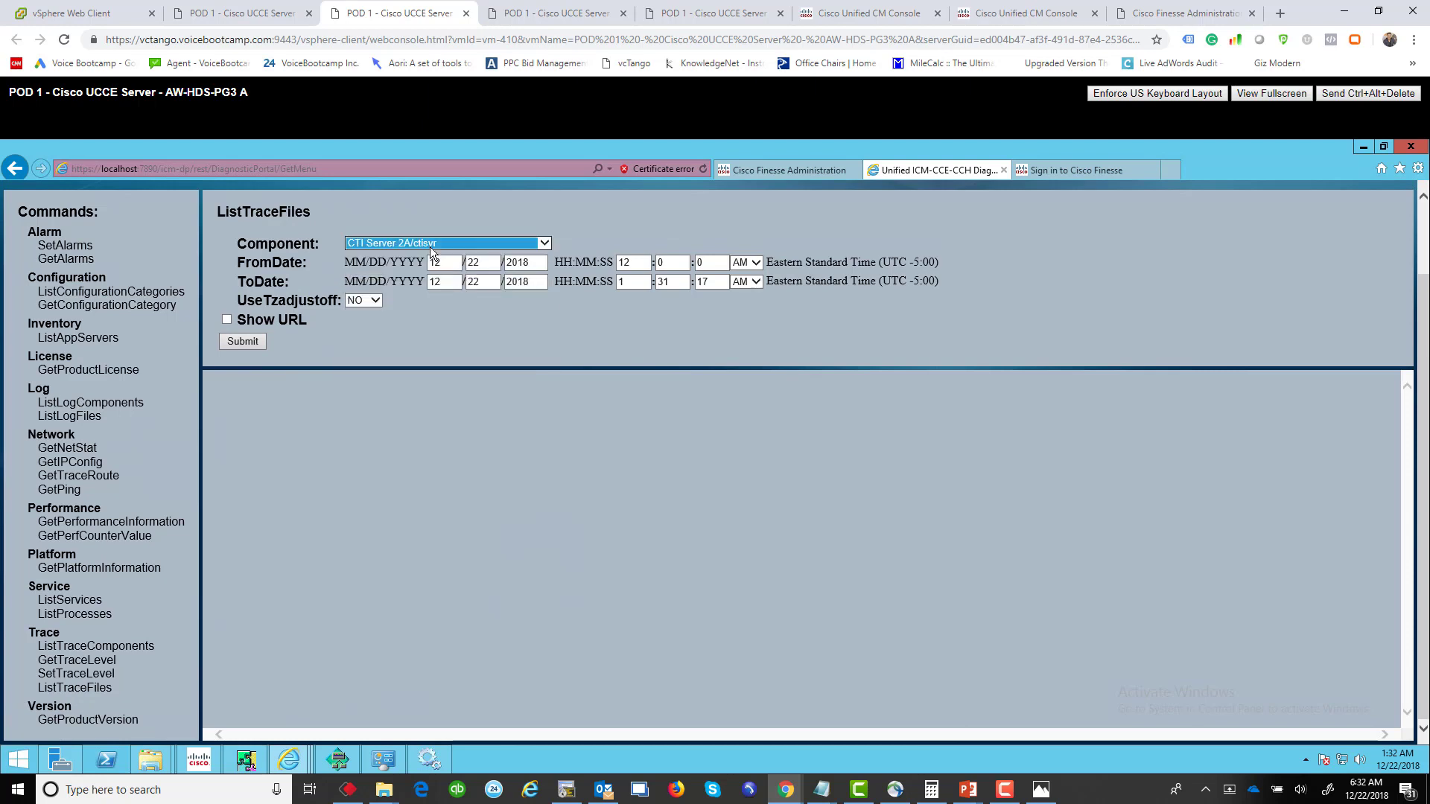
left_click(240, 341)
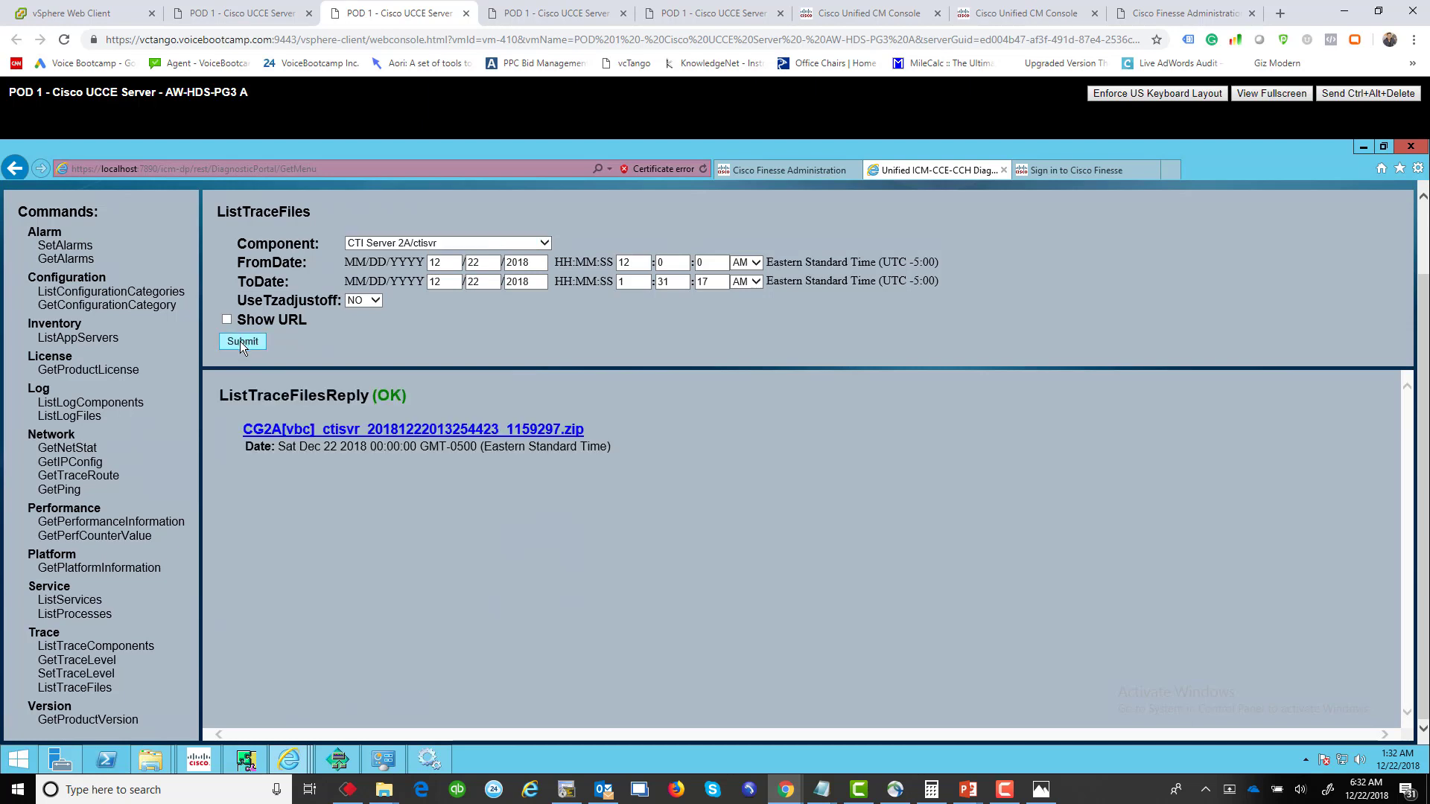
left_click(454, 431)
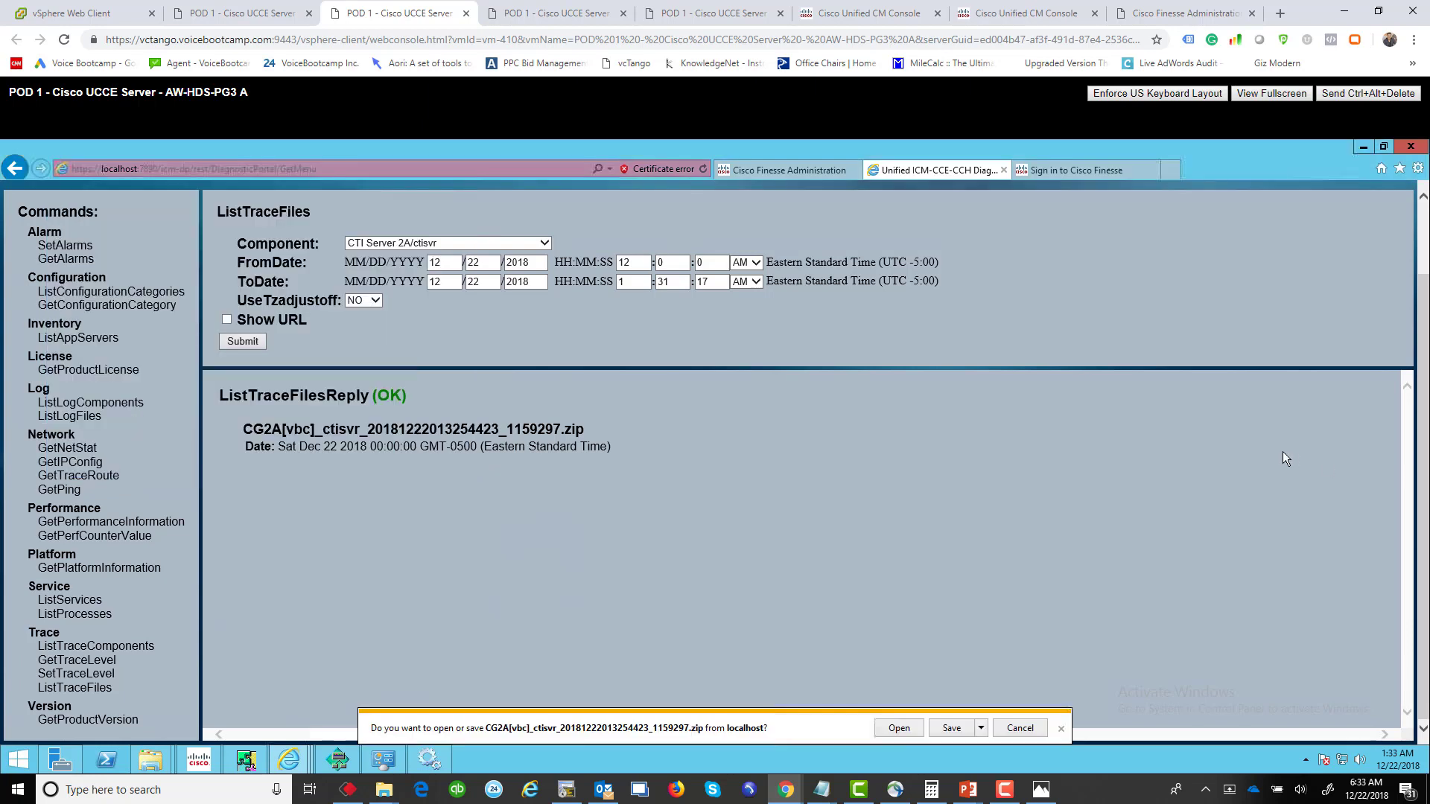
Step: Open the ctisvr trace log from the zip's EMSLogFile folder in a maximized Notepad
left_click(908, 732)
double_click(499, 368)
double_click(499, 368)
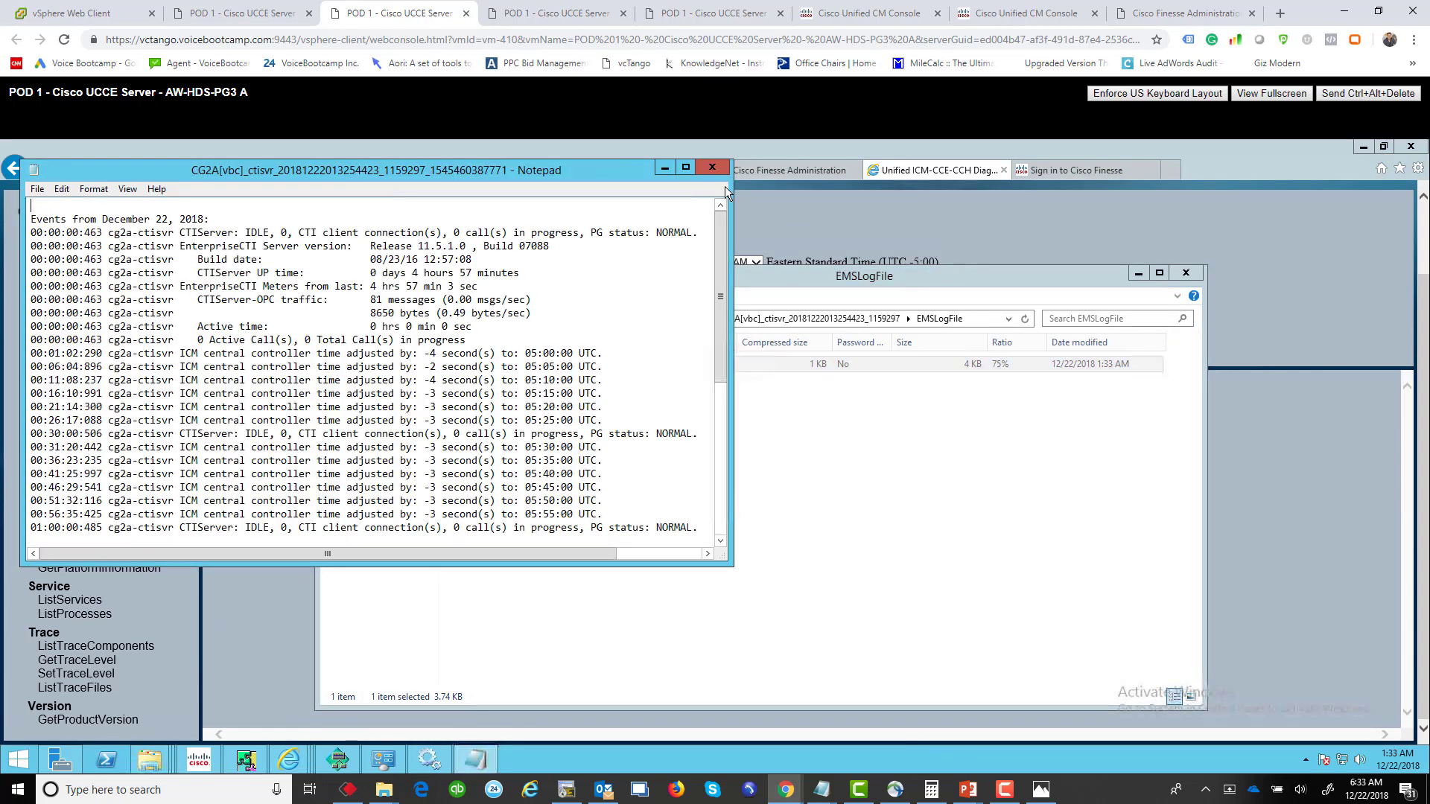
left_click(686, 168)
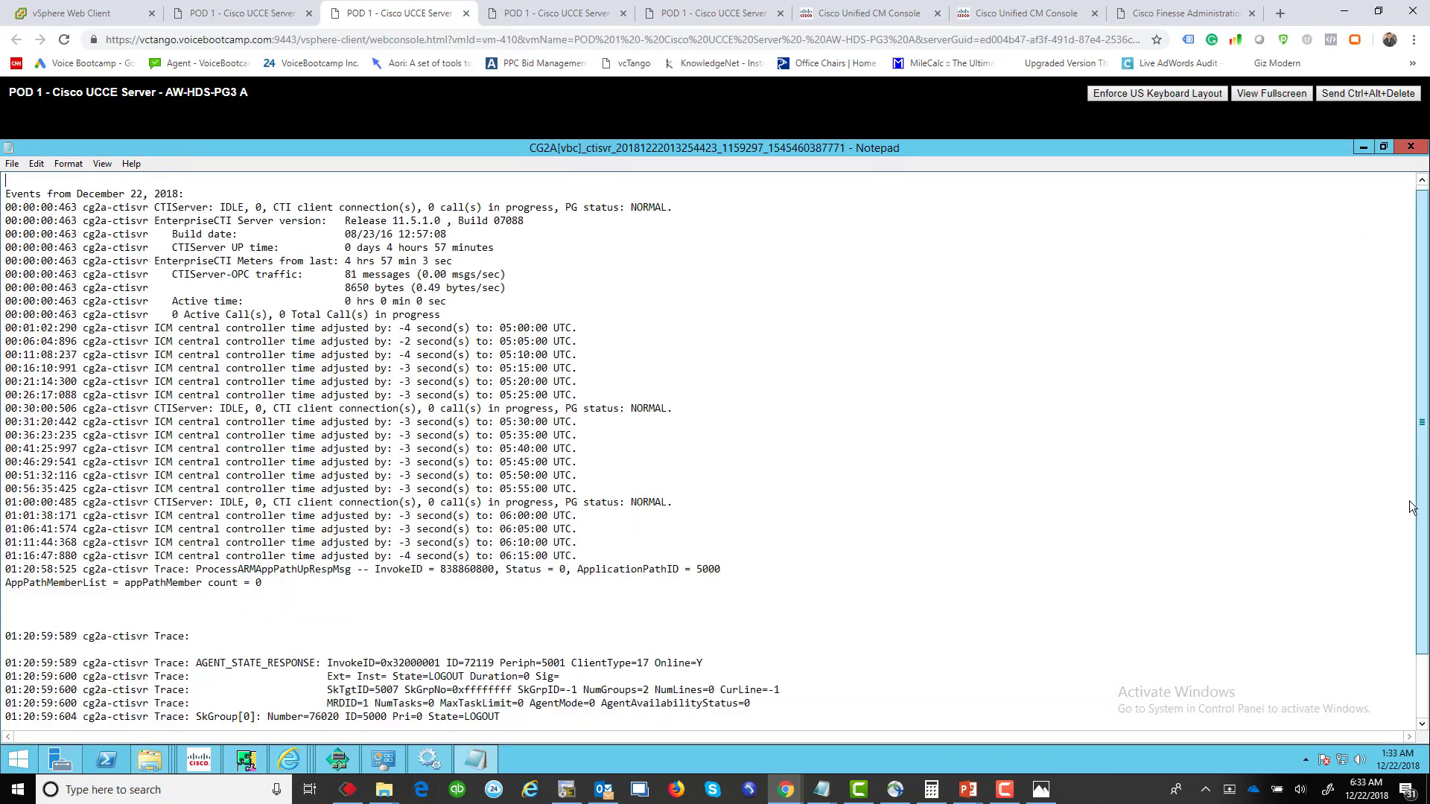
scroll(1423, 197, "down", 2)
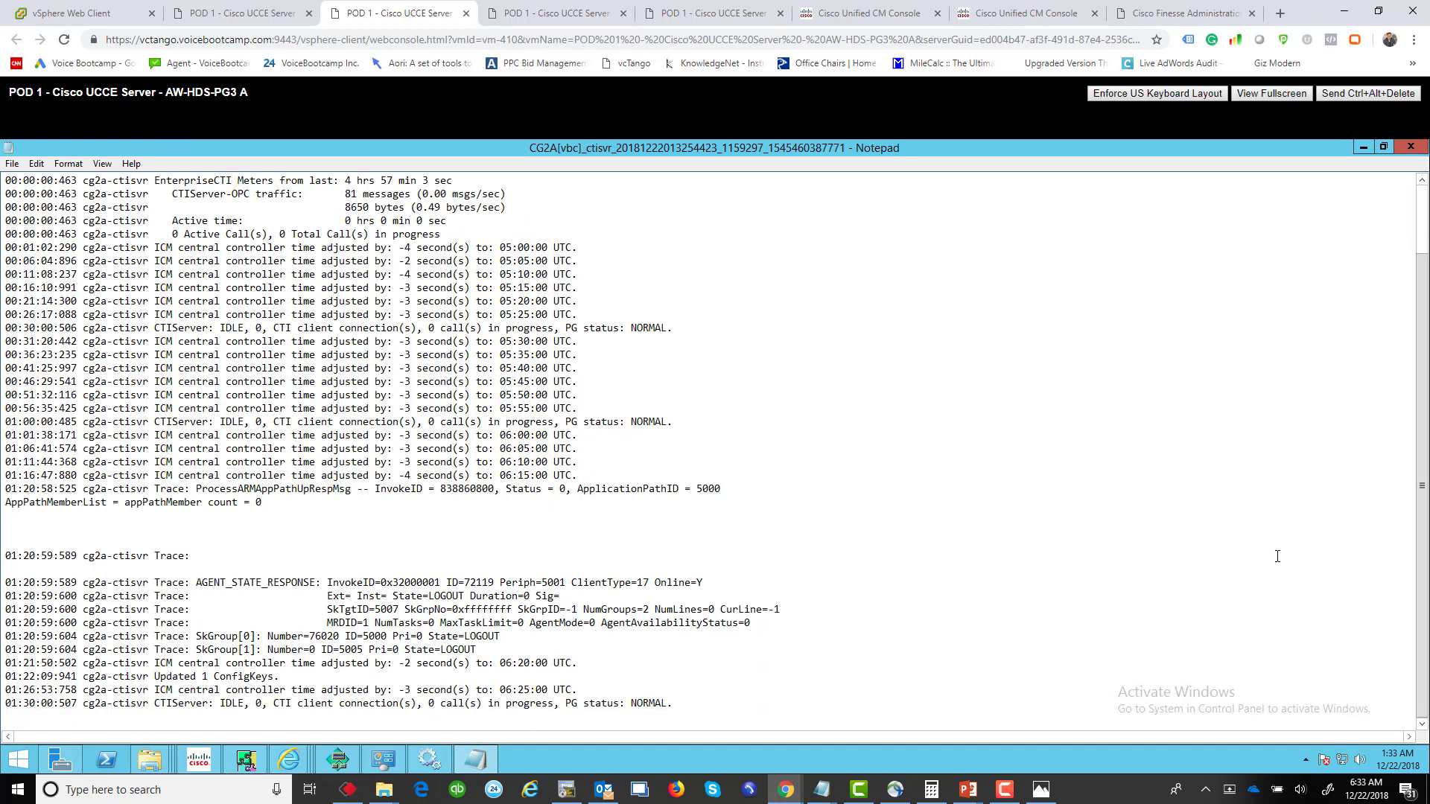
key("super")
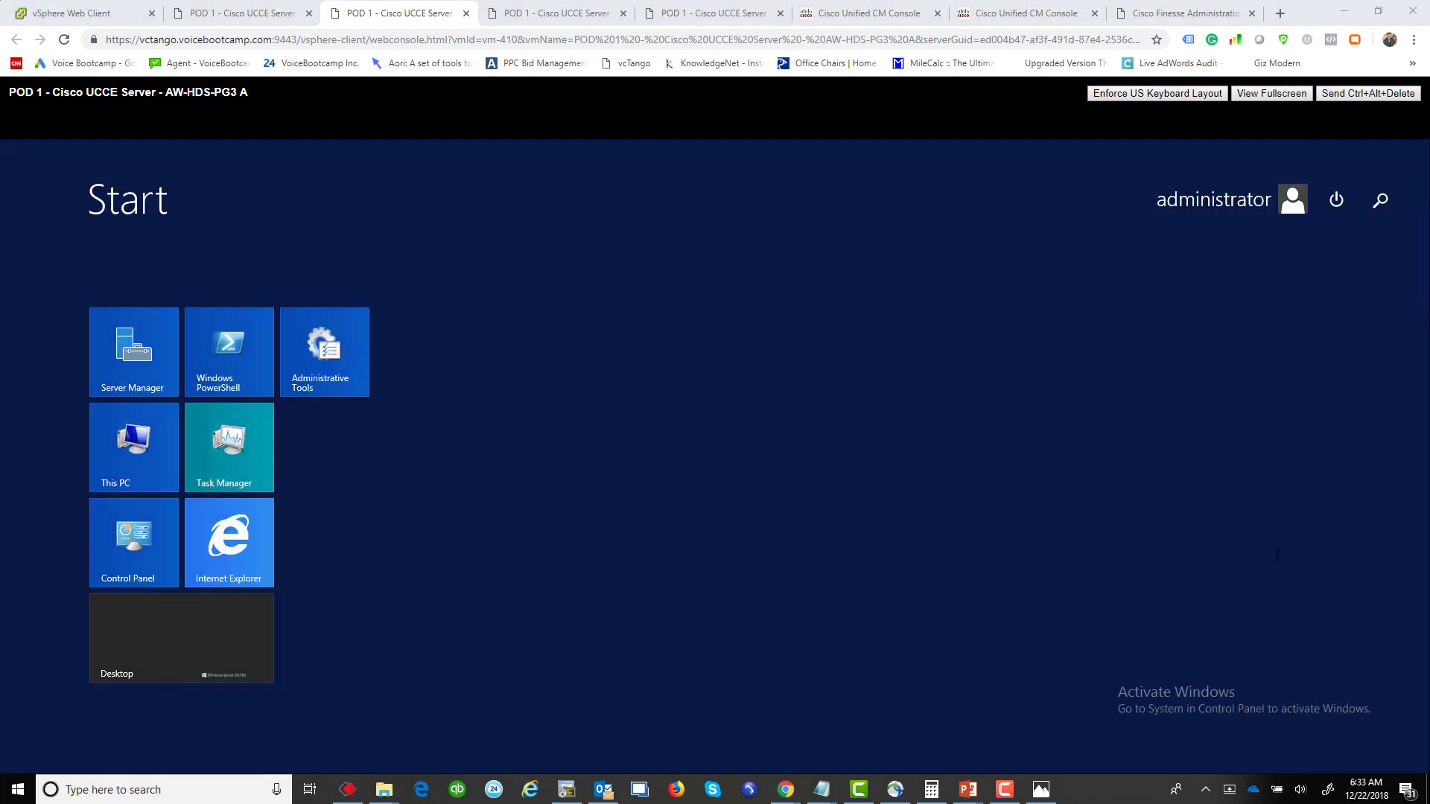
left_click(234, 629)
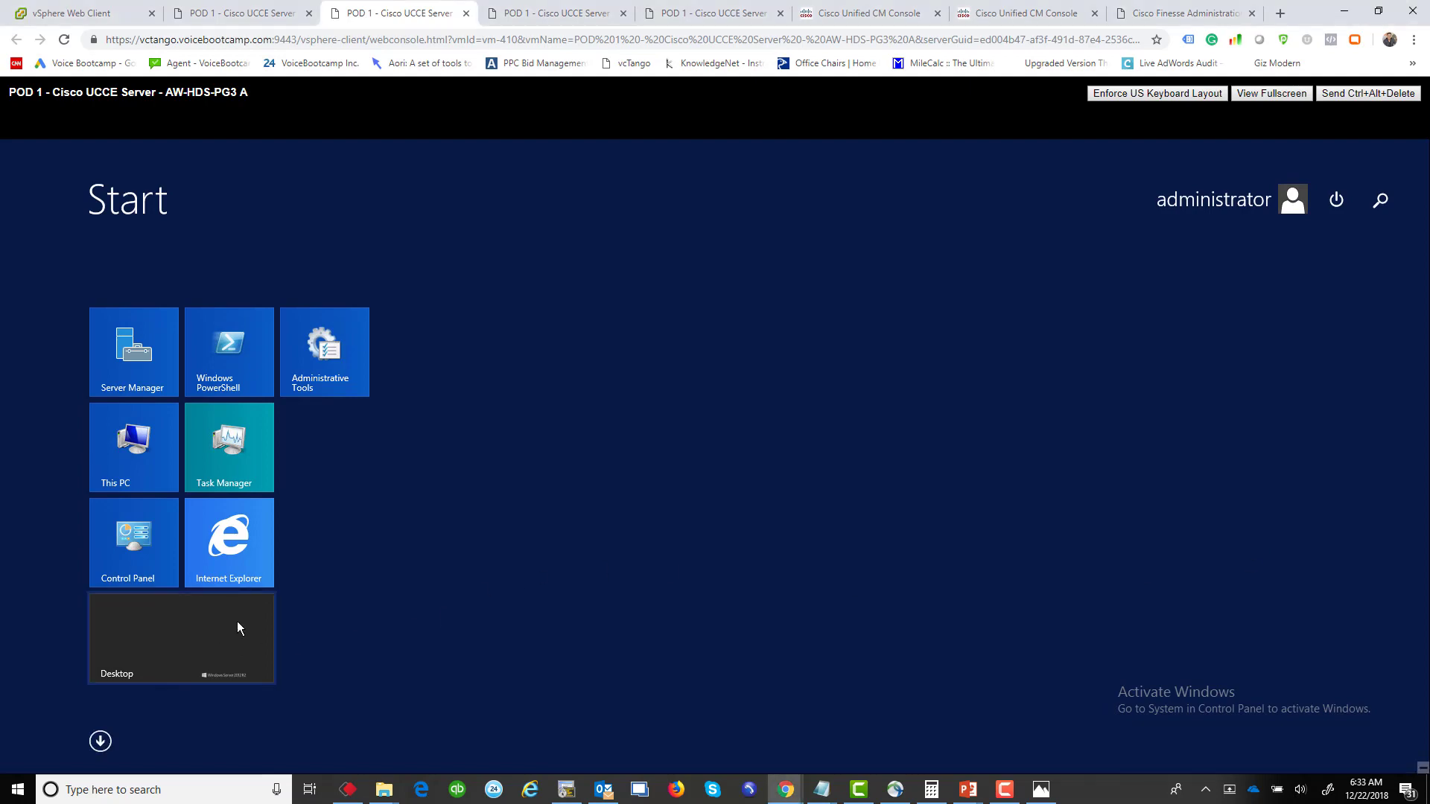
left_click(240, 623)
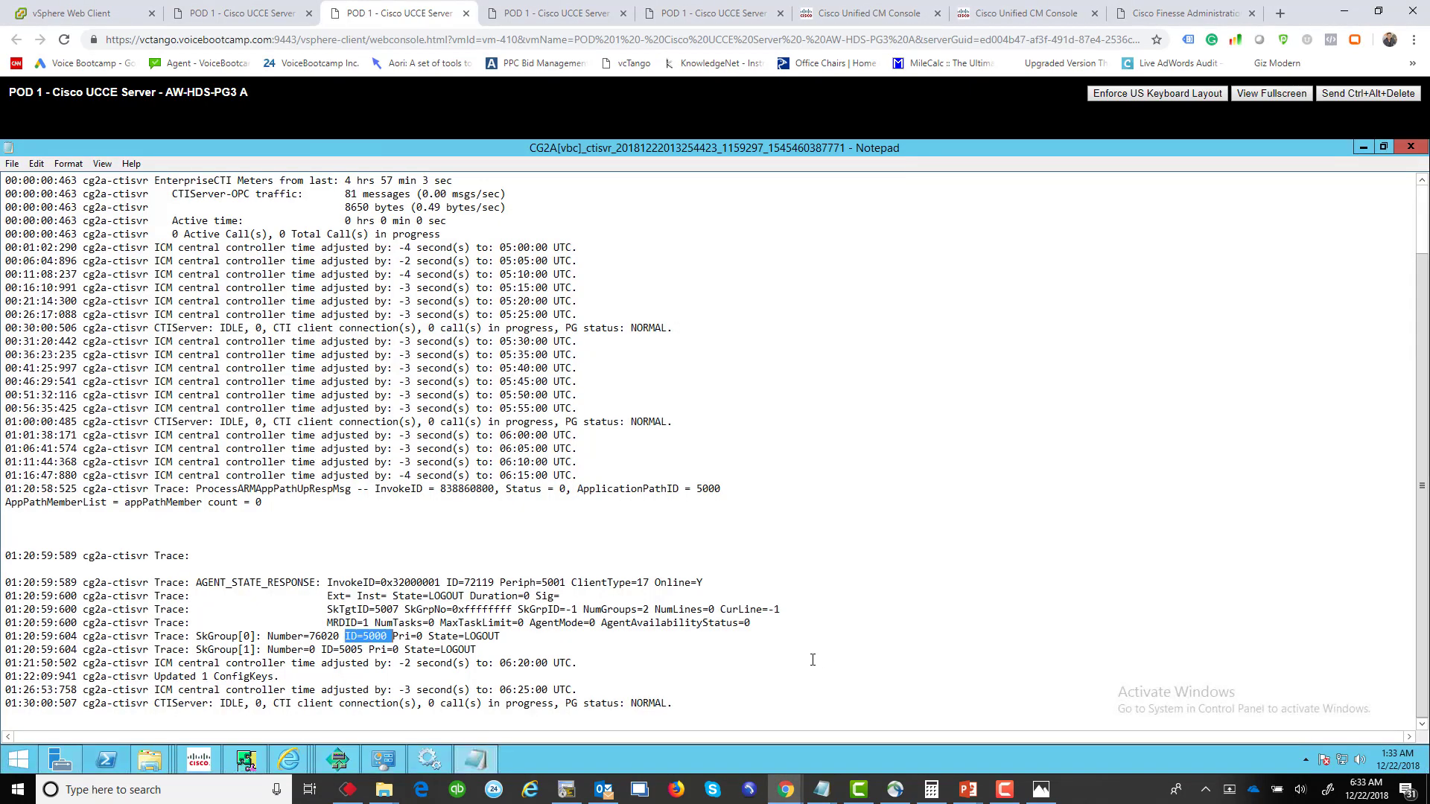
Step: Change the last line's PG status from NORMAL to 'Unkown', then close the log
left_click_drag(678, 703, 561, 704)
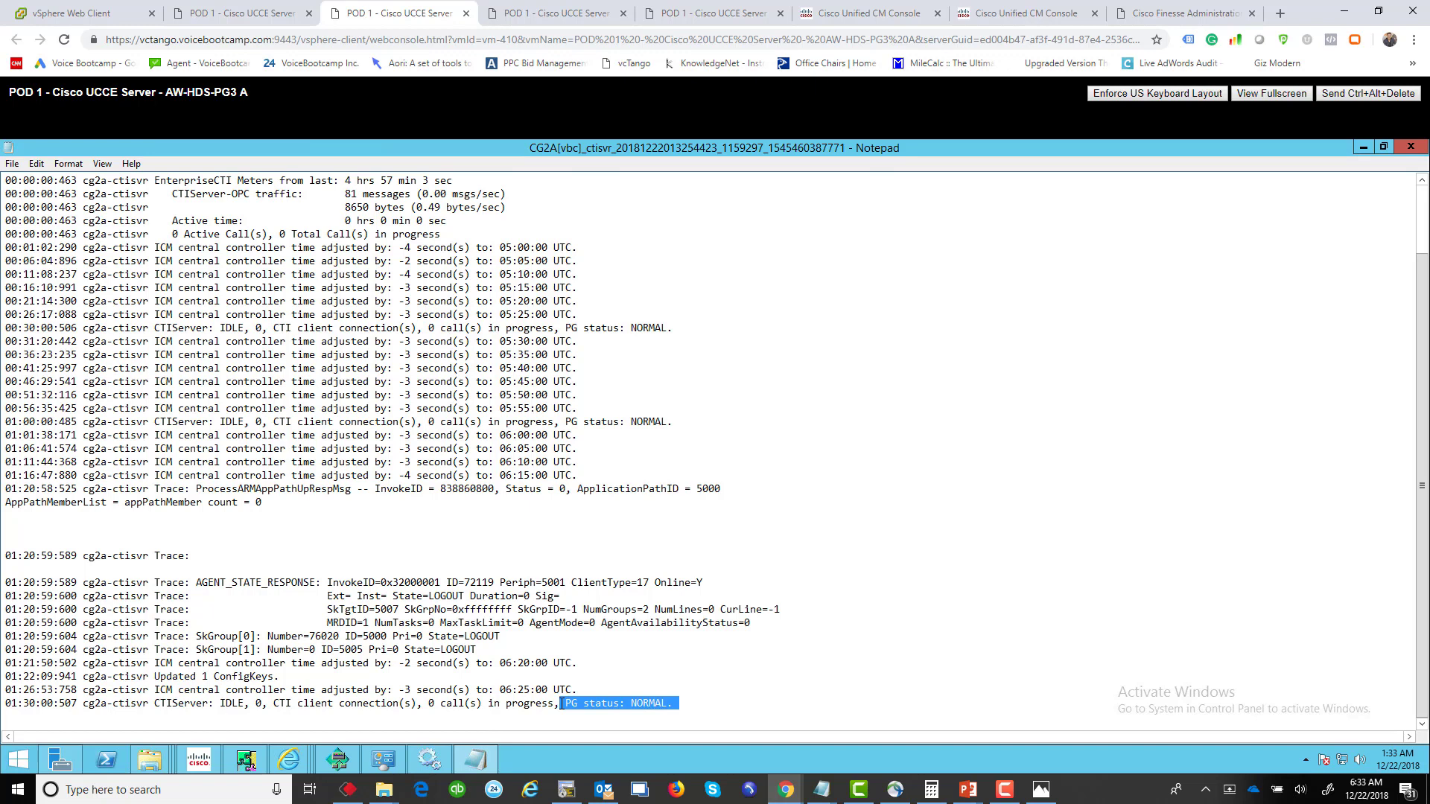
double_click(639, 703)
type("Unkonw")
key("BackSpace")
key("BackSpace")
key("BackSpace")
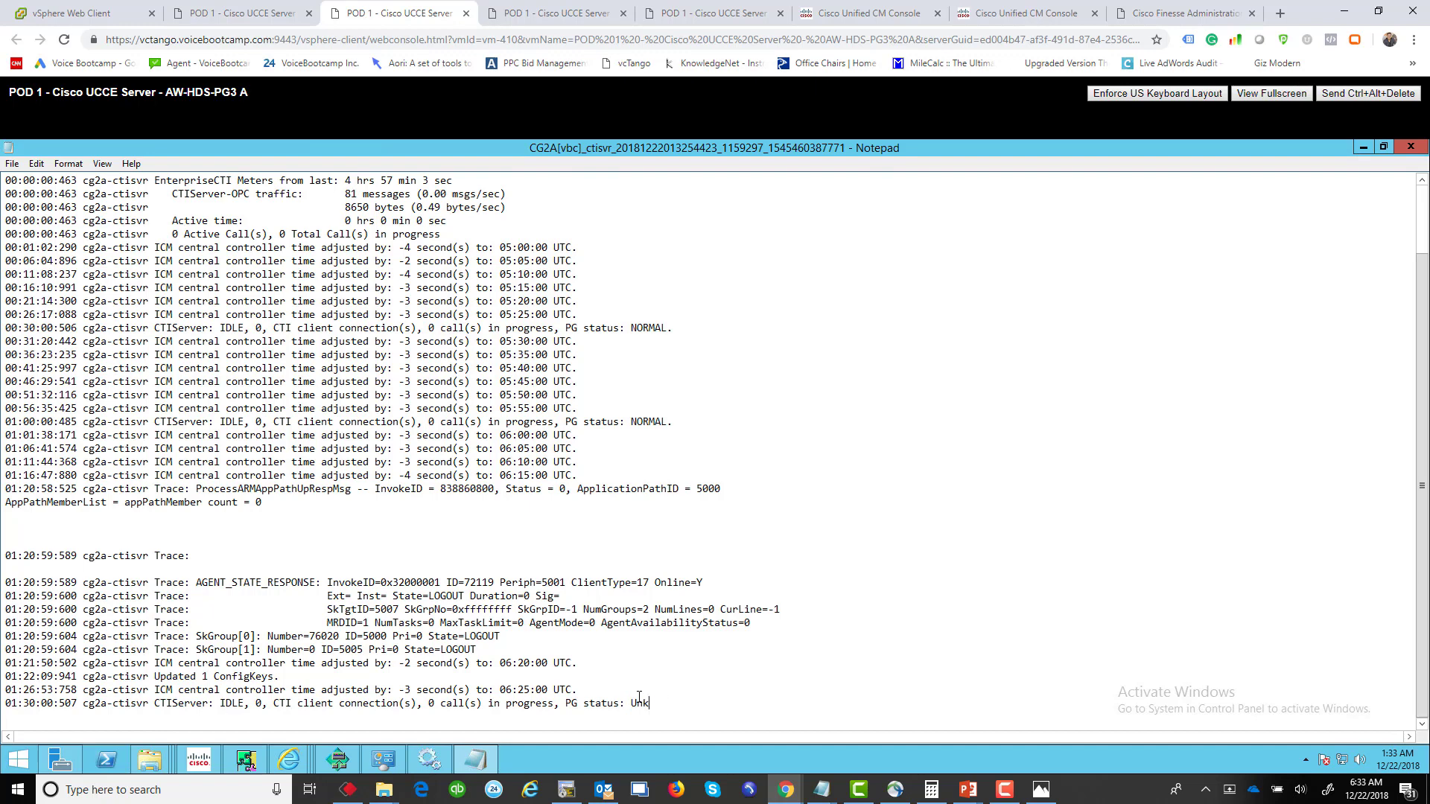
type("wno")
key("BackSpace")
key("BackSpace")
key("BackSpace")
type("own")
left_click_drag(577, 421, 567, 422)
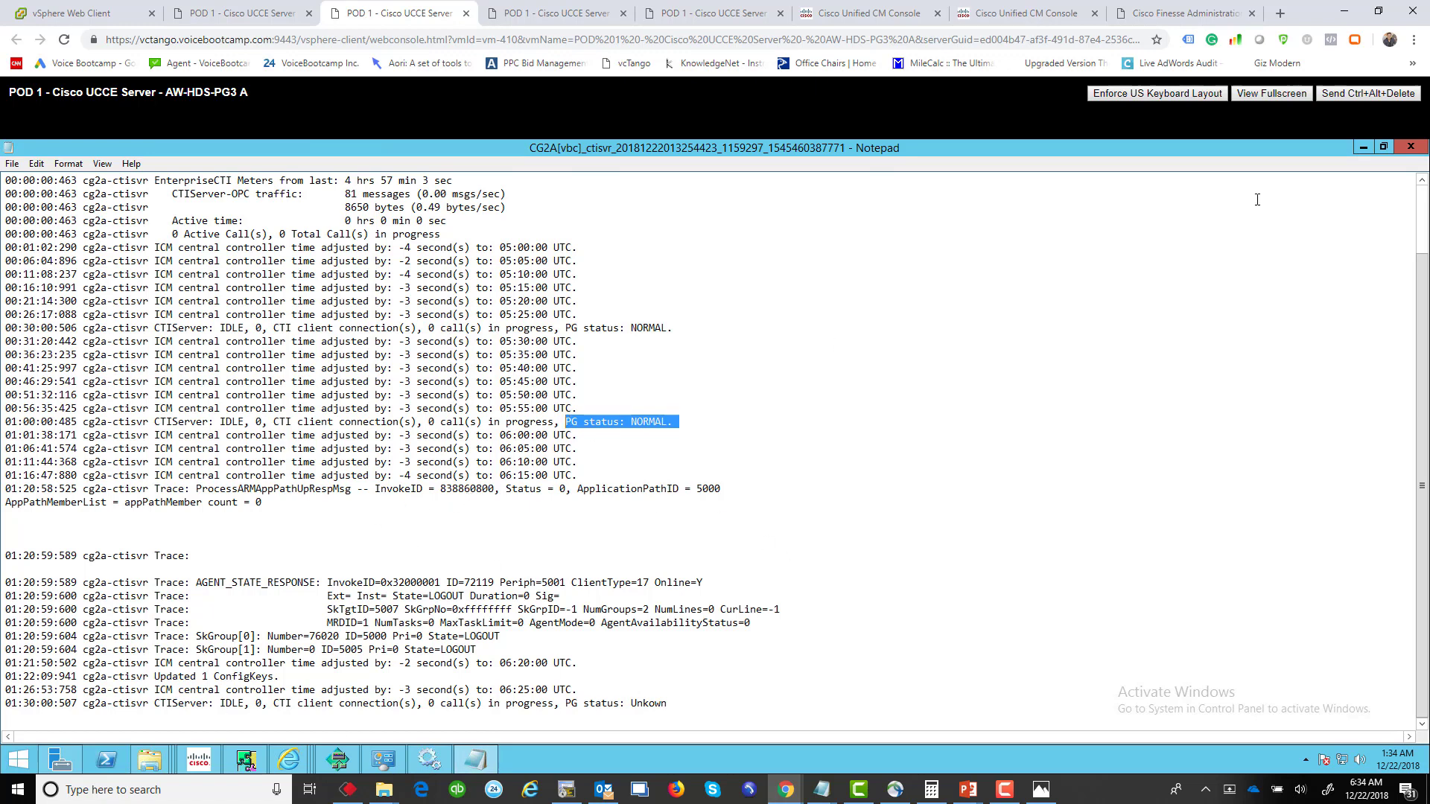
left_click(1410, 154)
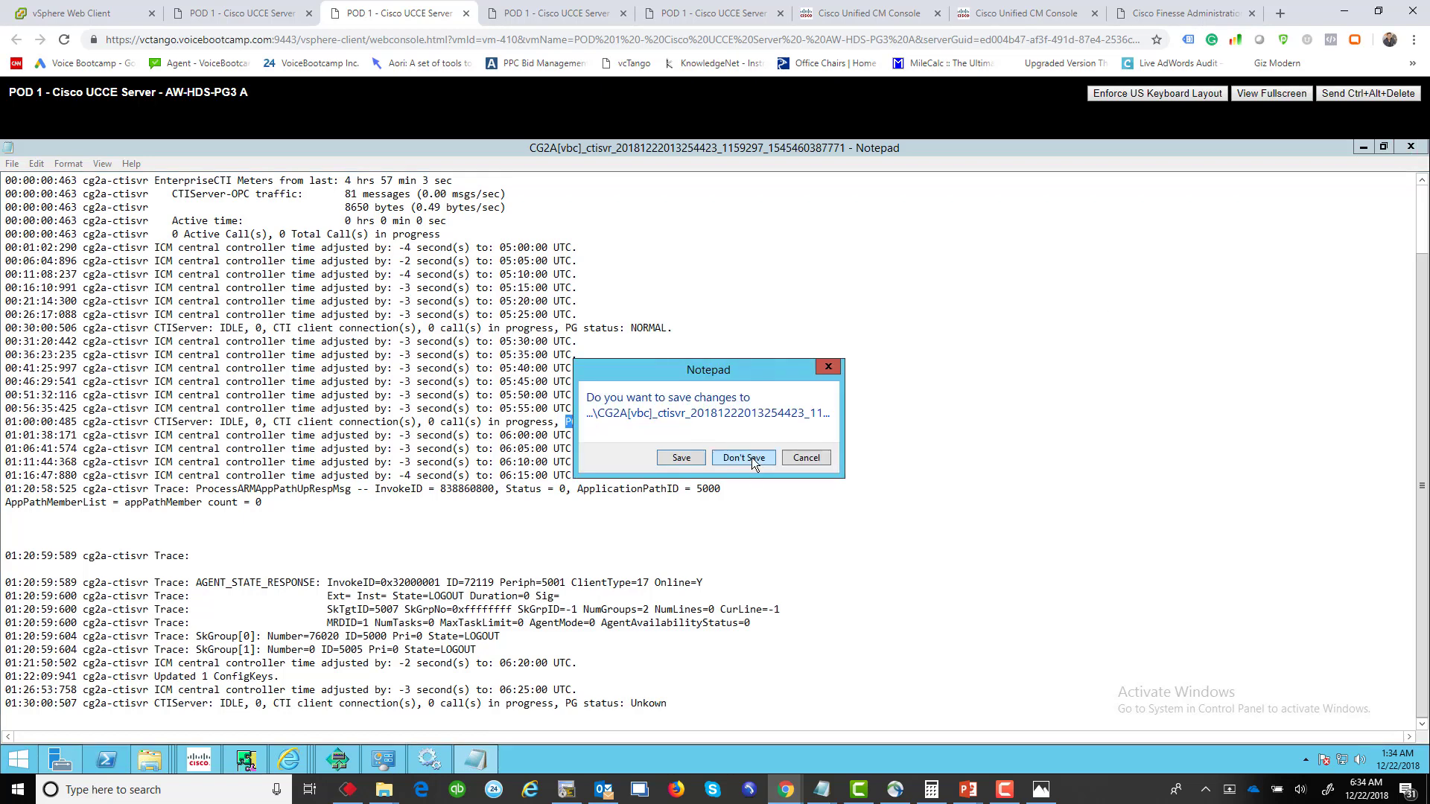
Step: Discard the log edits, close the zip and portal windows, and launch Peripheral Gateway Setup
left_click(752, 457)
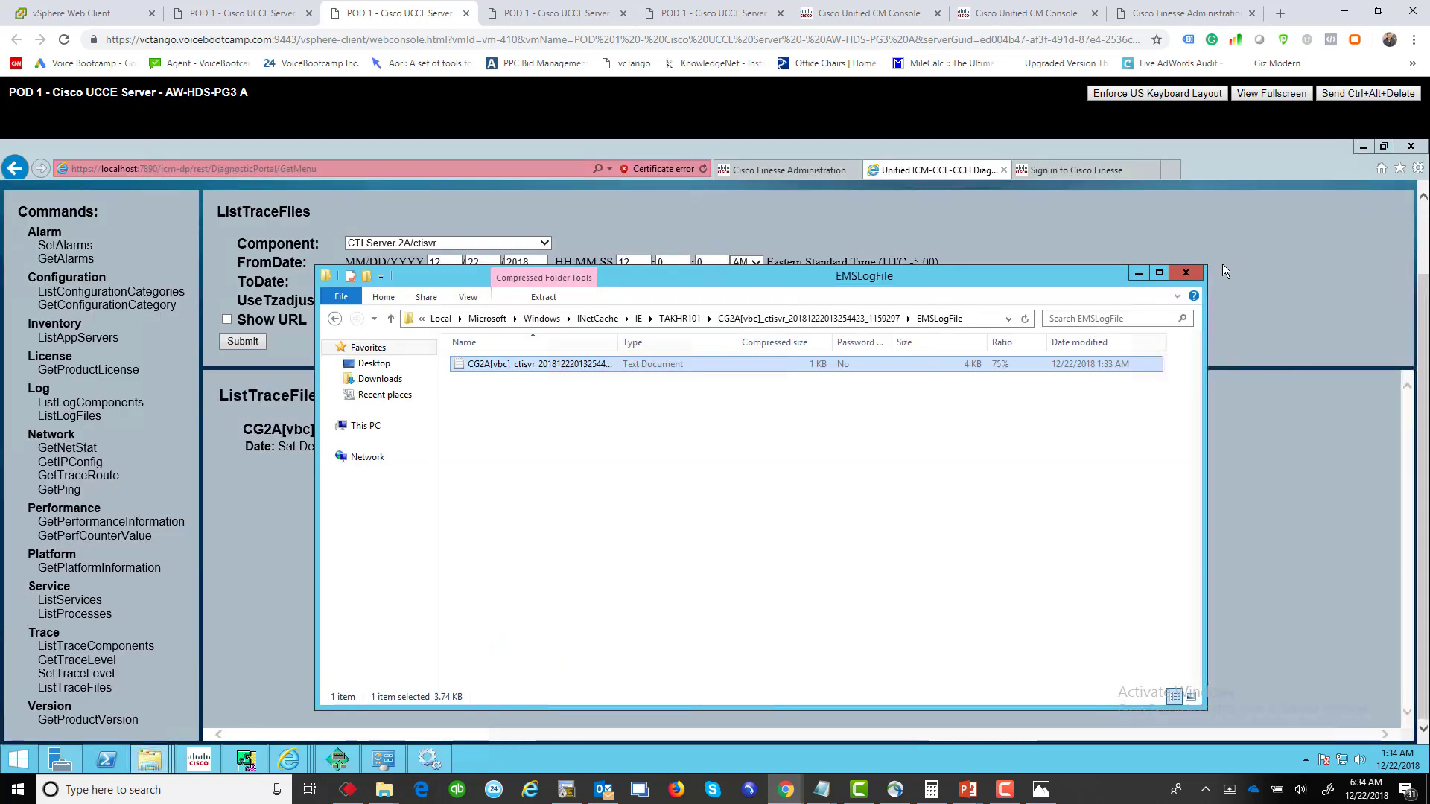
left_click(1186, 273)
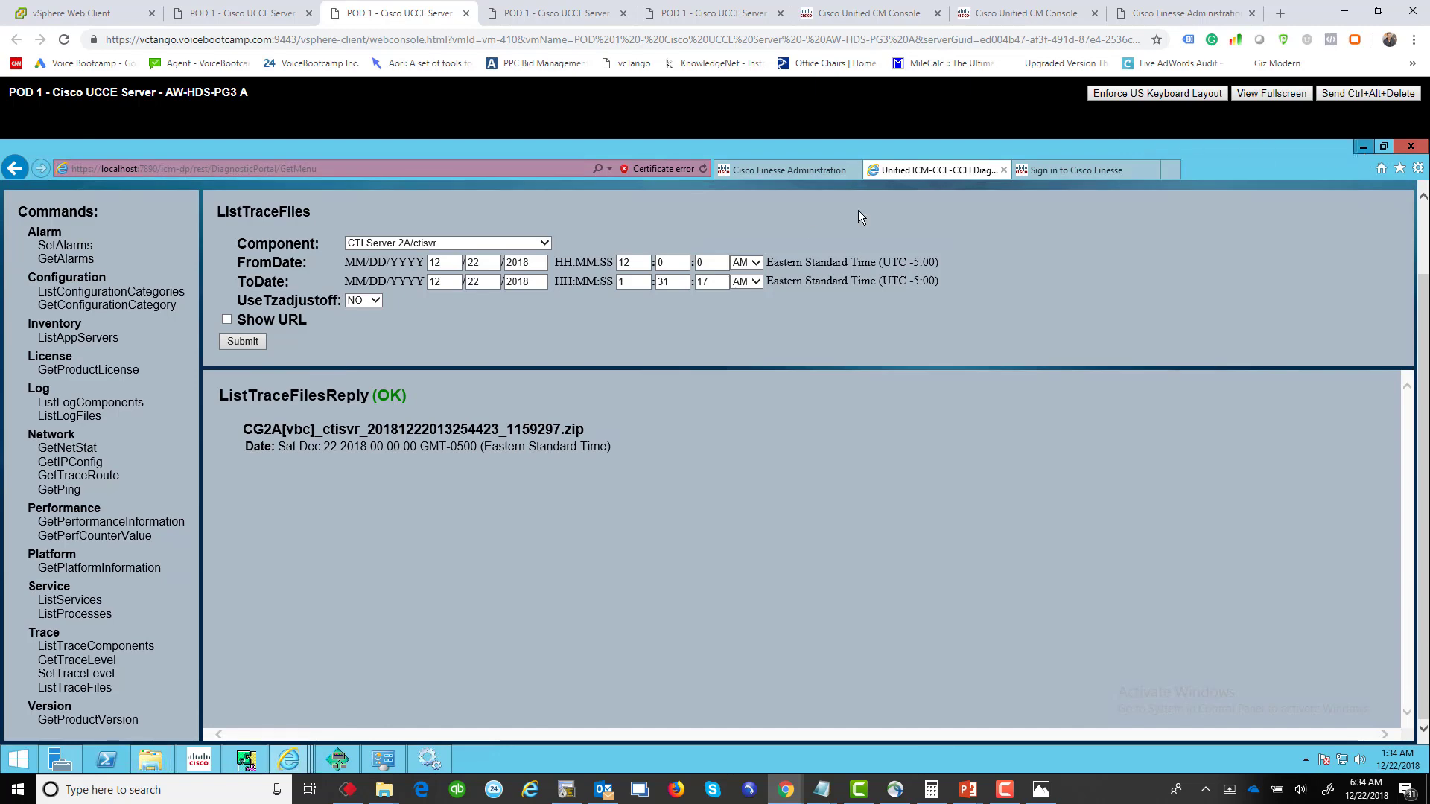
left_click(1411, 146)
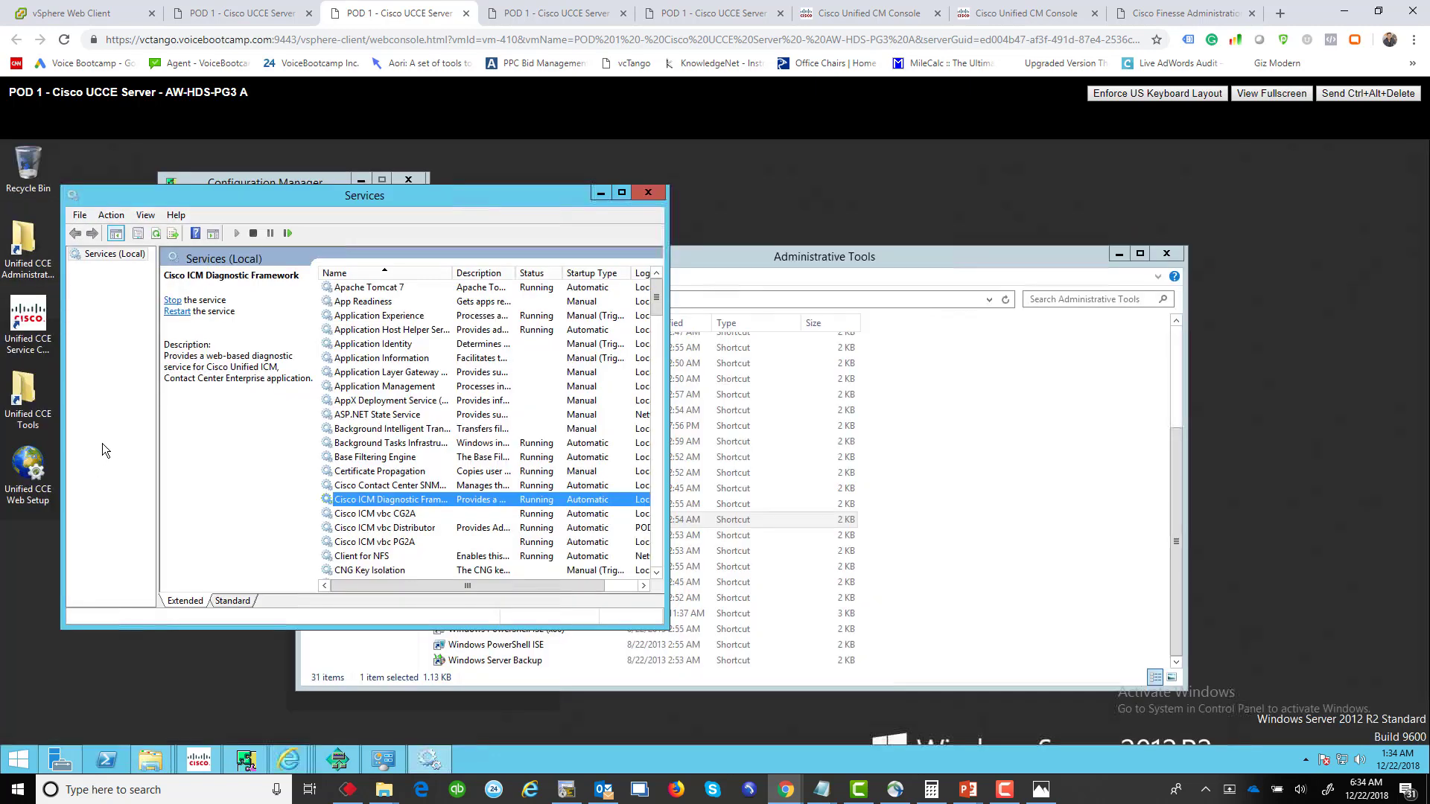
double_click(26, 395)
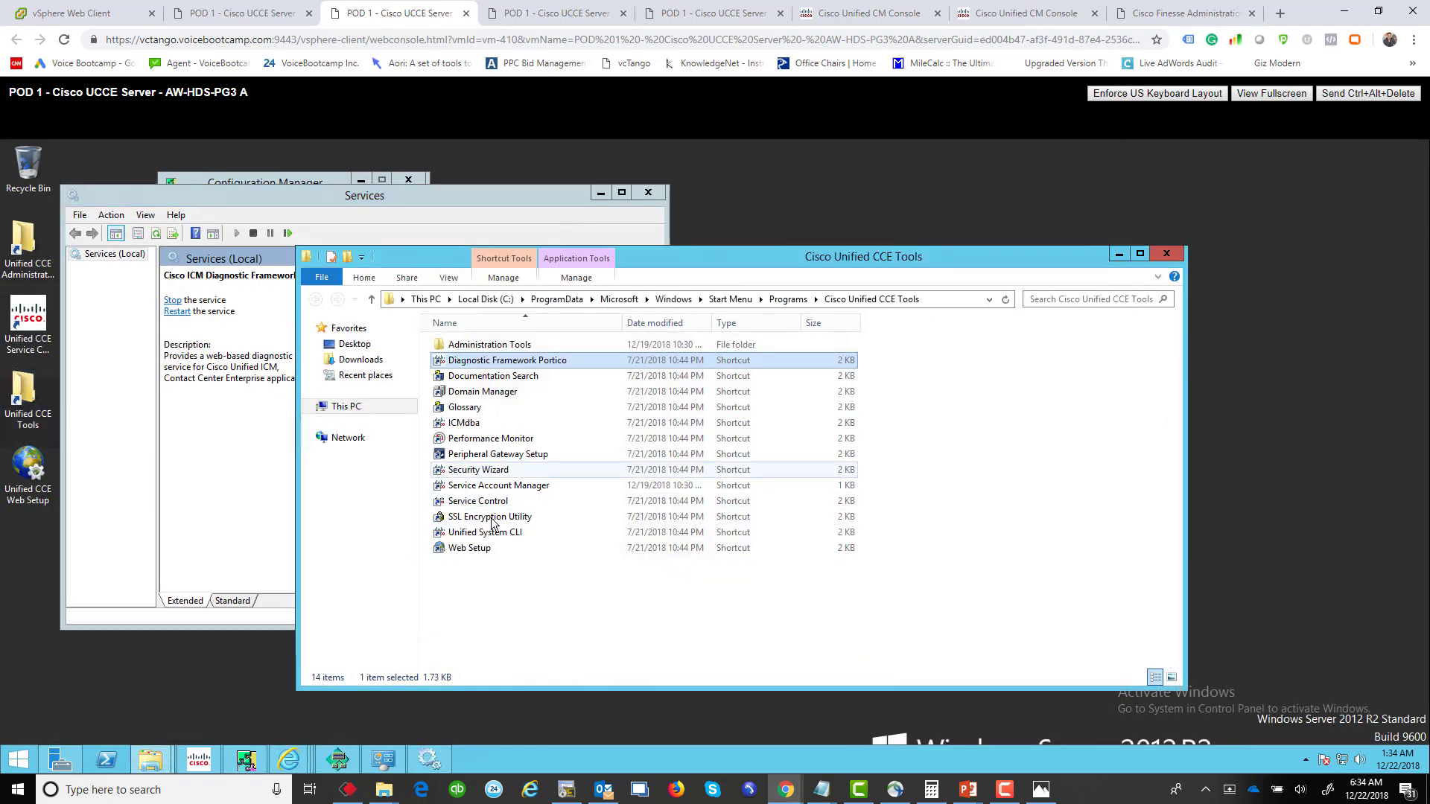
left_click(554, 456)
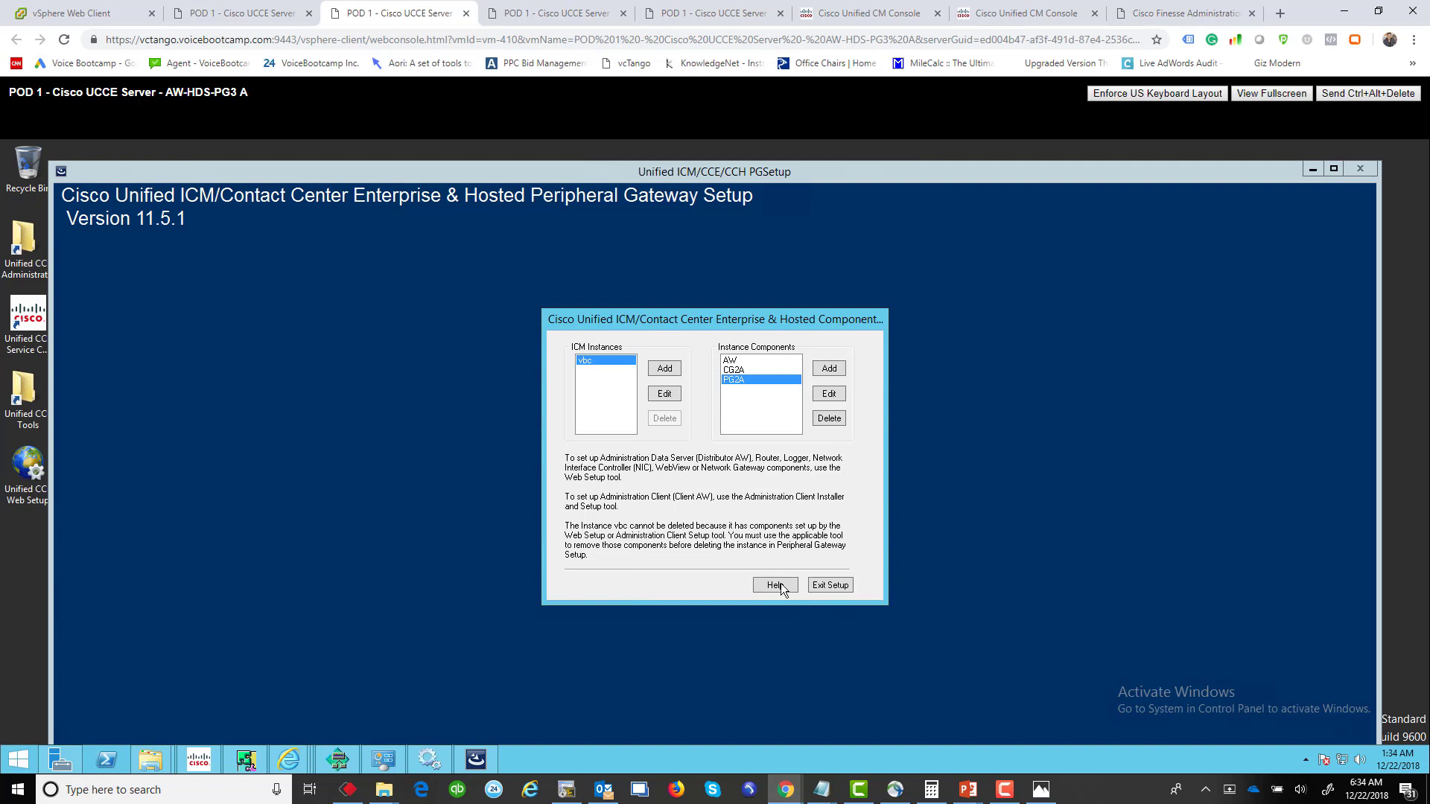
Step: Exit Peripheral Gateway Setup for instance vbc without making any changes
left_click(837, 588)
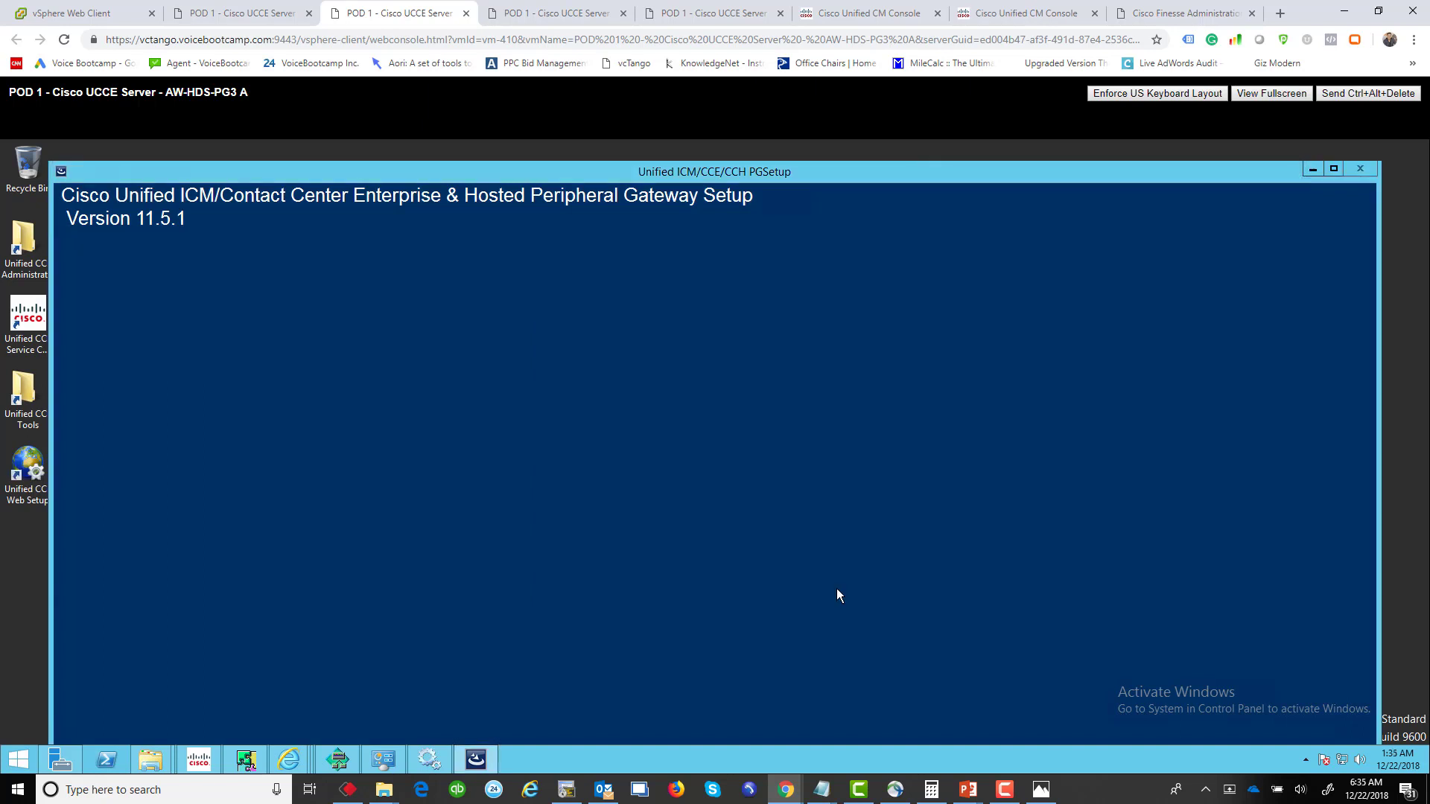